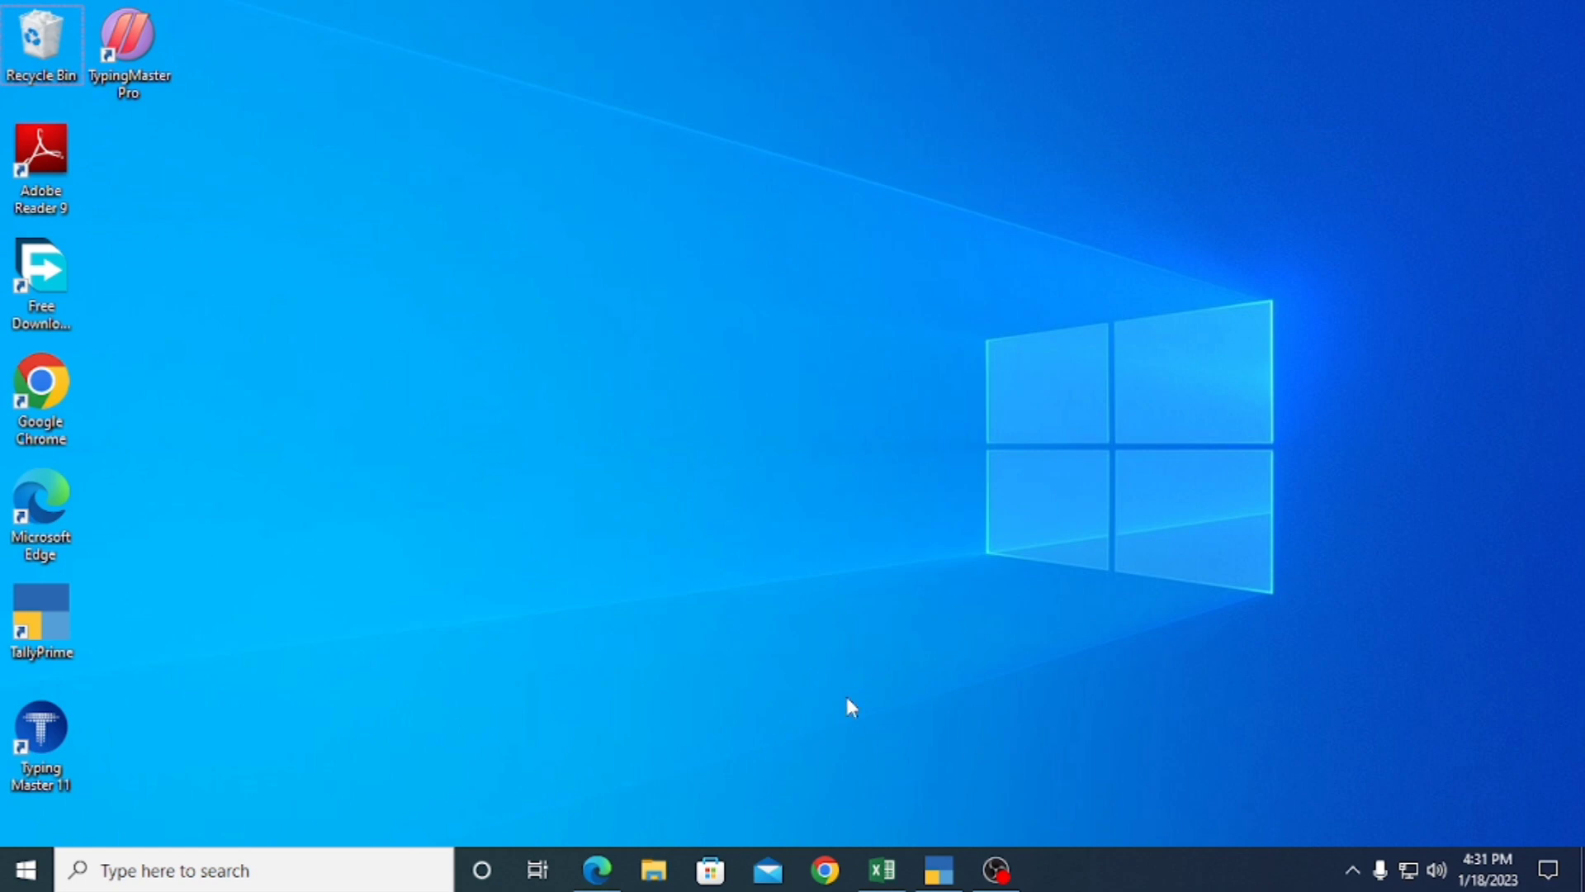
# Step: Switch to the Book1 workbook in Excel and slightly reduce the heights of rows 2 through 6
pyautogui.click(875, 868)
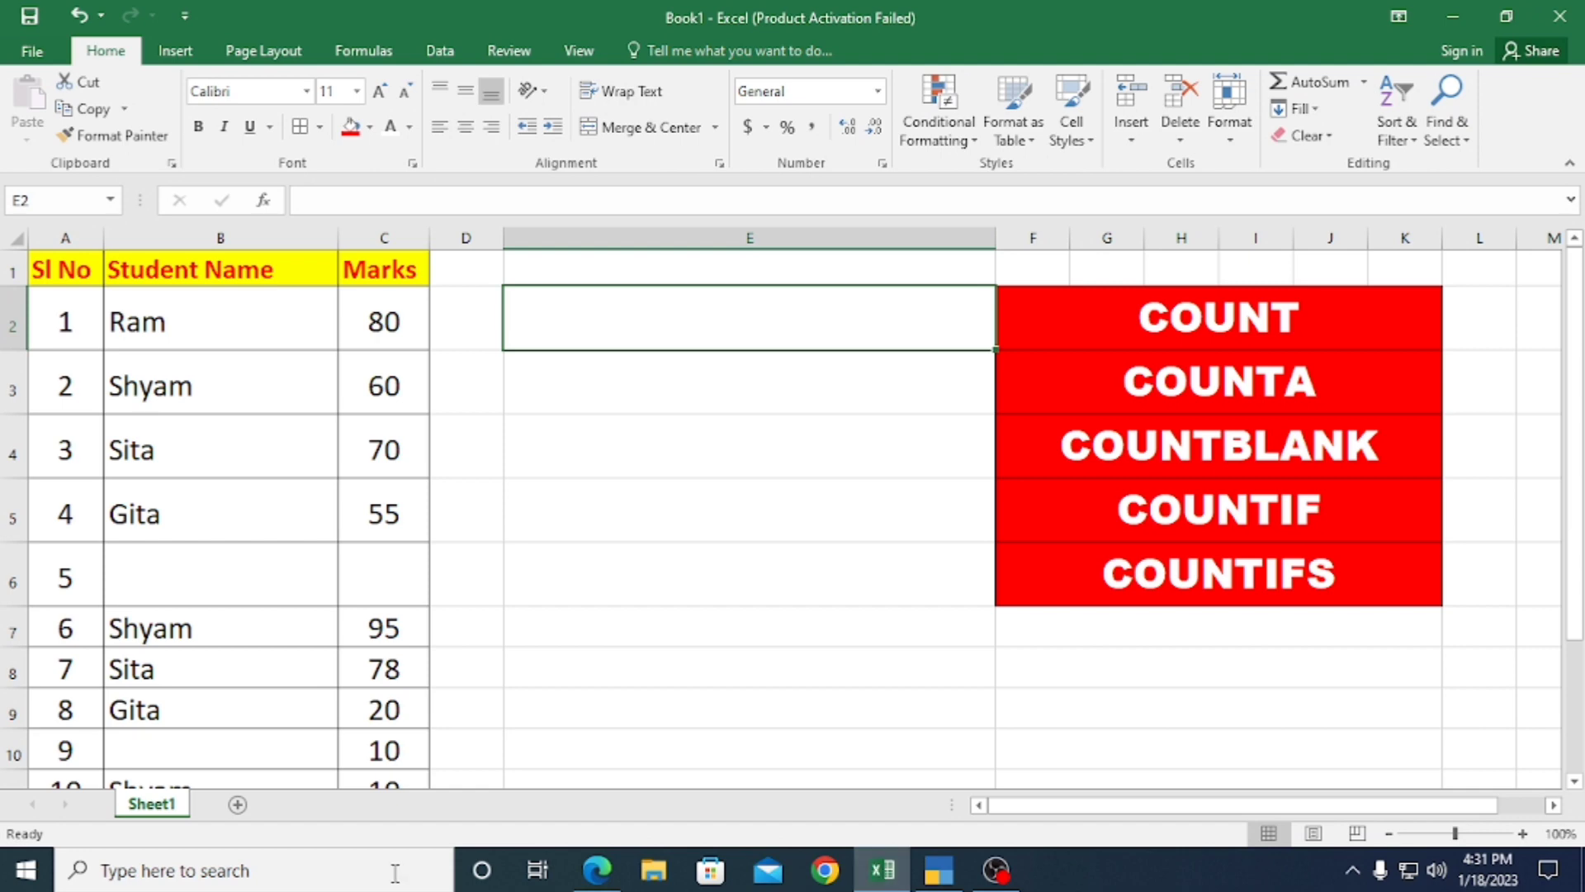
pyautogui.moveTo(15, 351); pyautogui.dragTo(13, 343)
pyautogui.moveTo(14, 407); pyautogui.dragTo(23, 393)
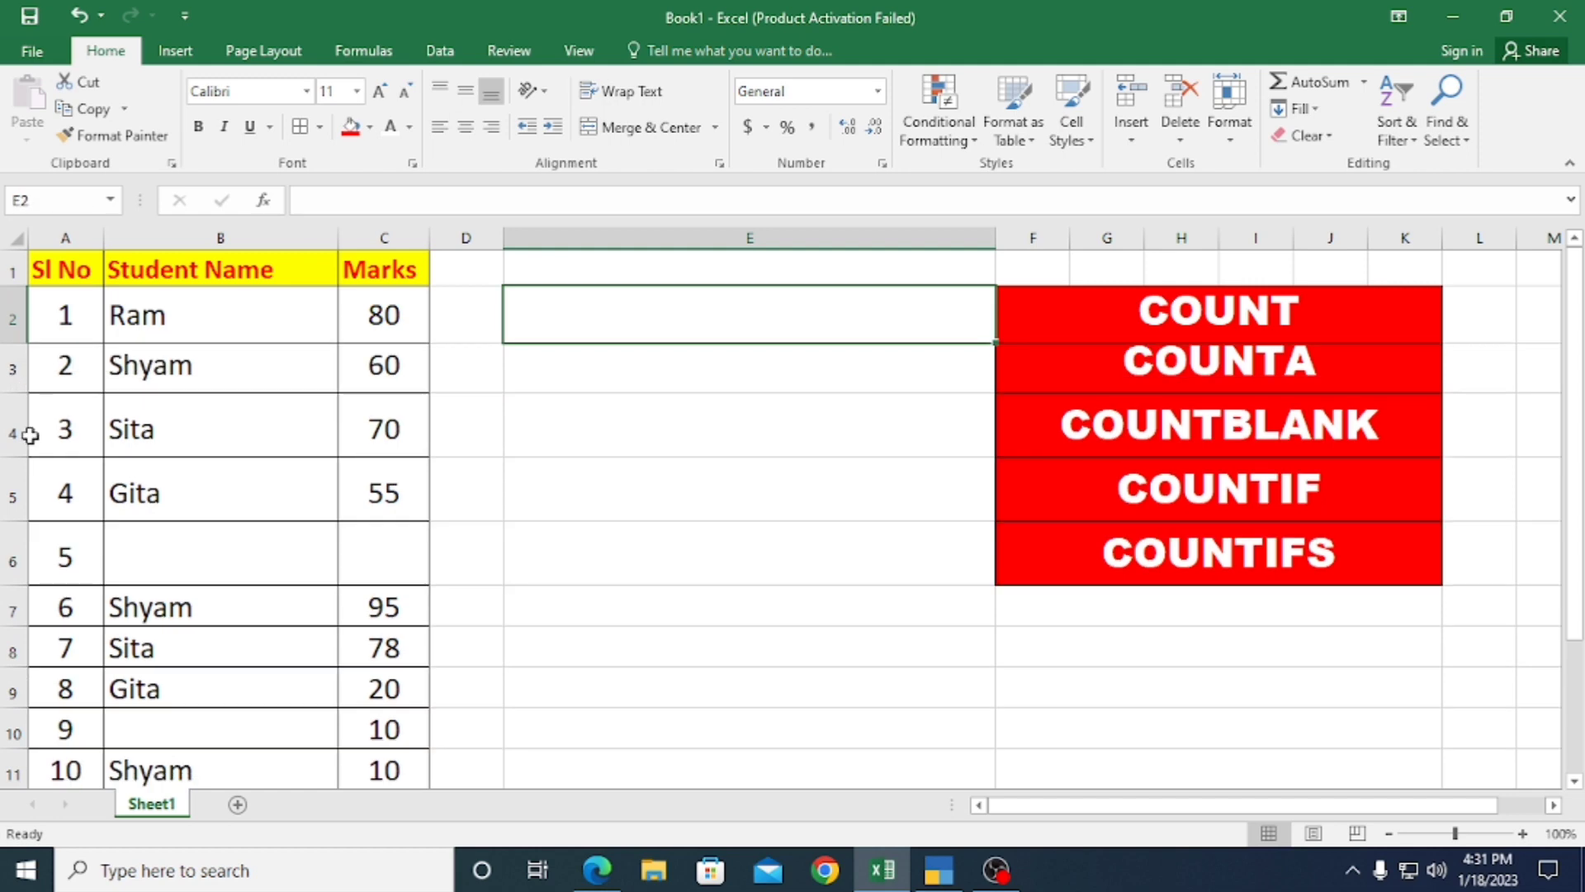
pyautogui.moveTo(19, 458); pyautogui.dragTo(17, 446)
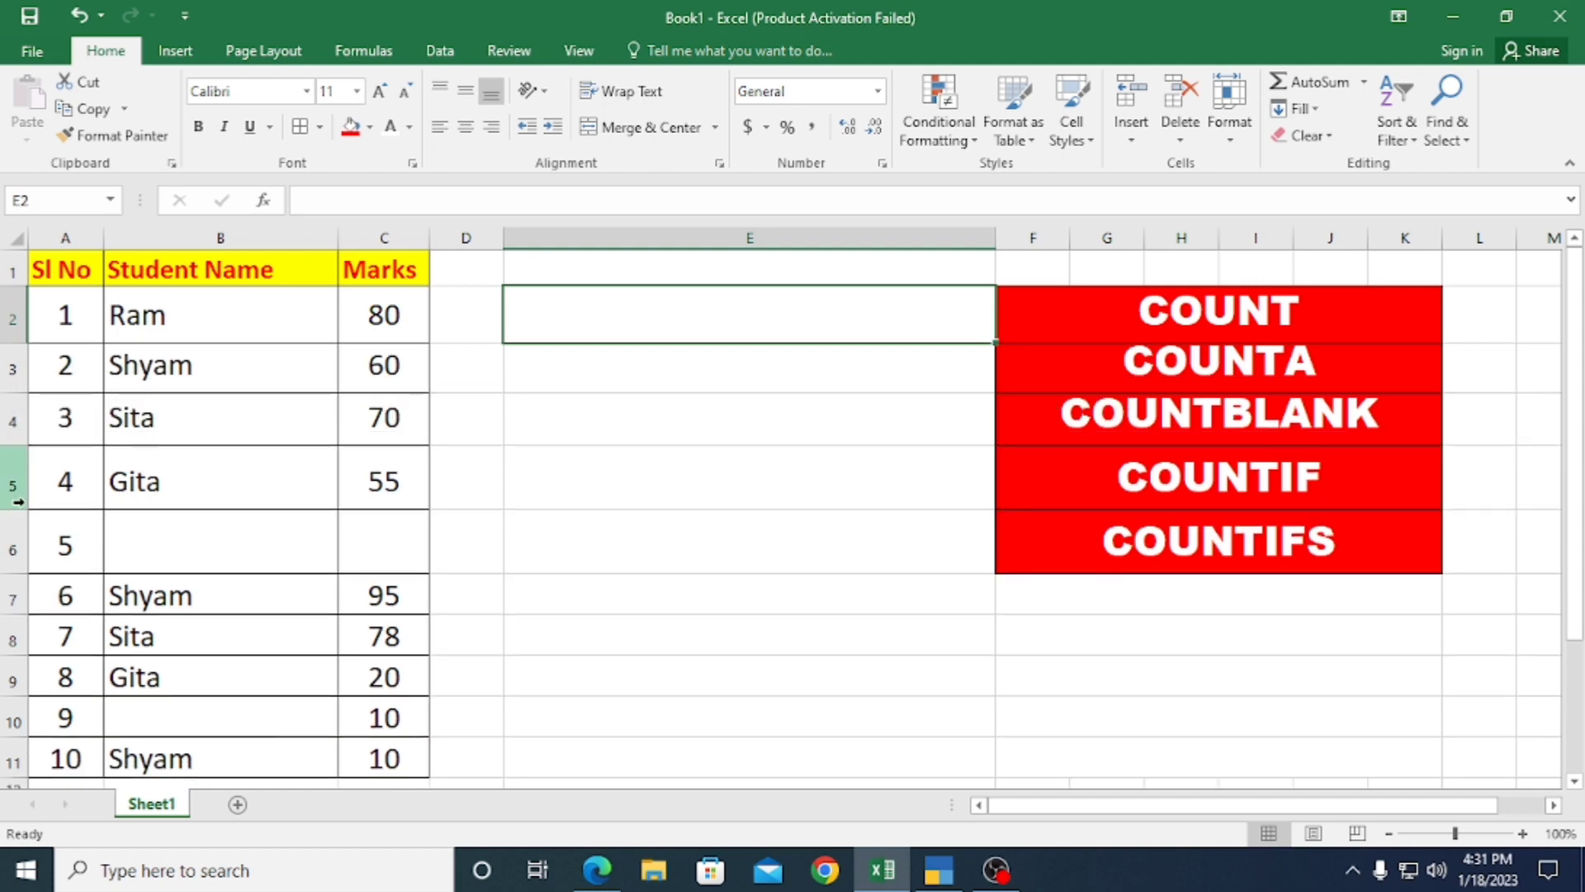
pyautogui.moveTo(18, 501); pyautogui.dragTo(17, 504)
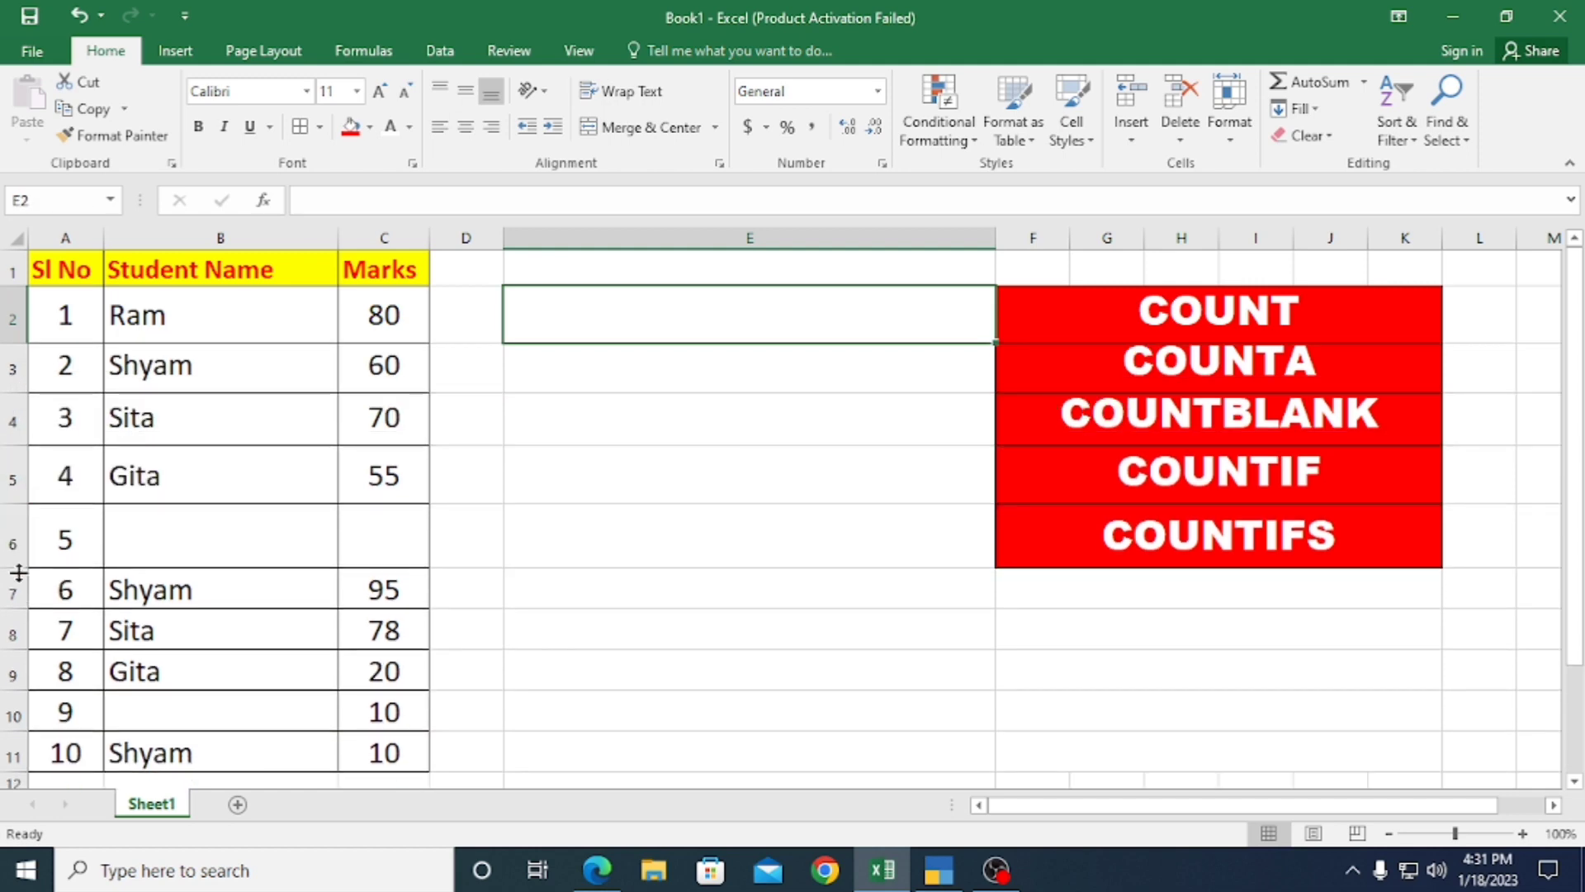
pyautogui.moveTo(18, 572)
pyautogui.mouseDown()
pyautogui.moveTo(18, 548)
pyautogui.moveTo(6, 559)
pyautogui.mouseUp()
pyautogui.click(1223, 311)
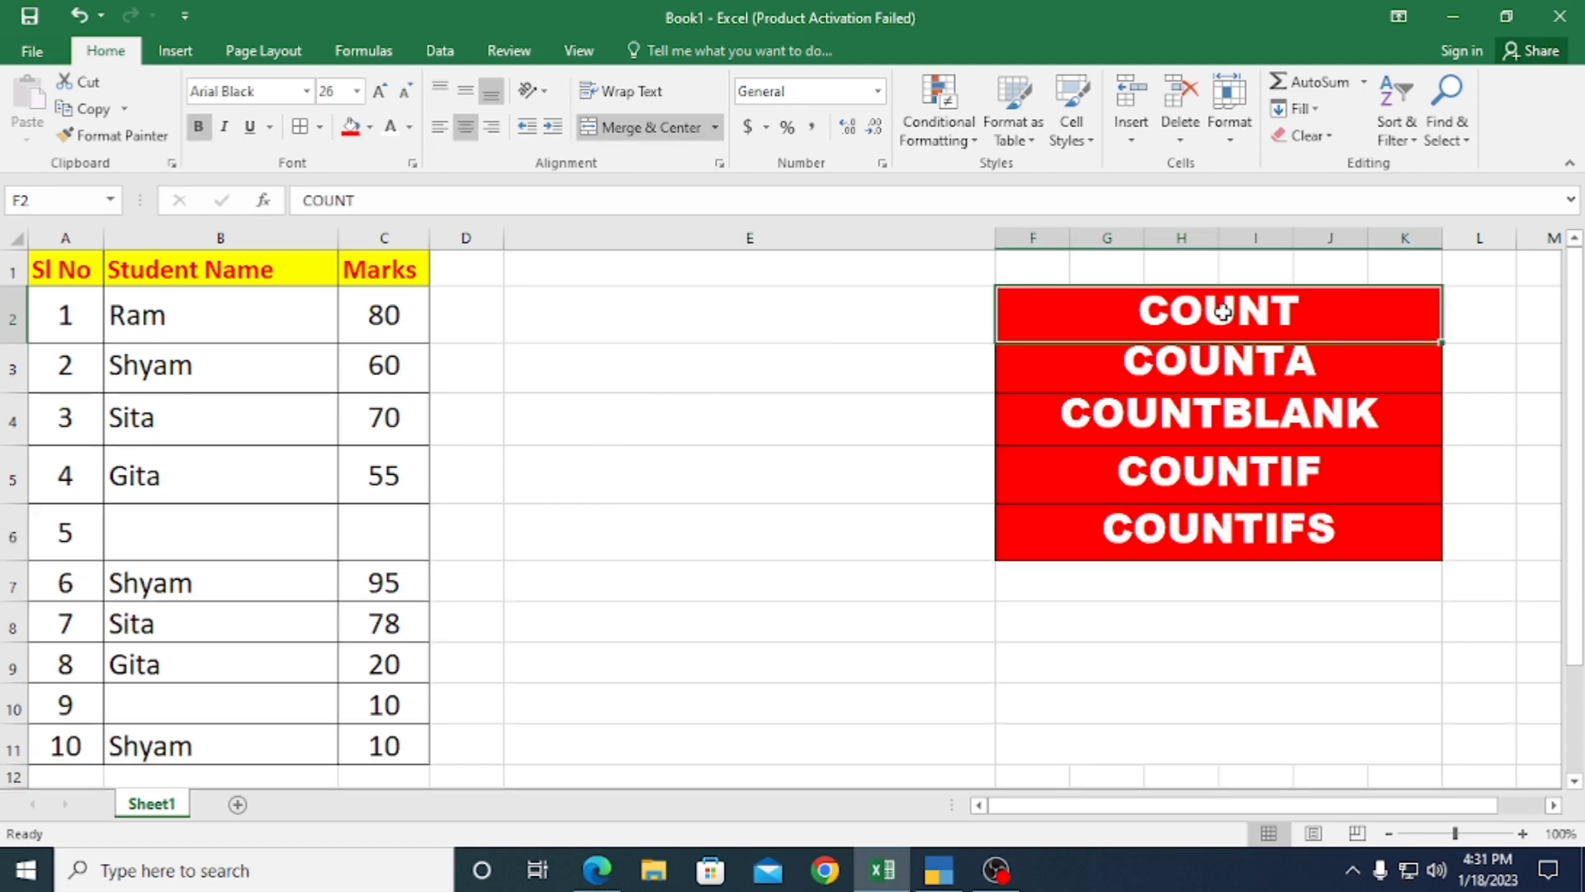
pyautogui.click(1219, 355)
pyautogui.click(1212, 417)
pyautogui.click(1214, 462)
pyautogui.click(1203, 516)
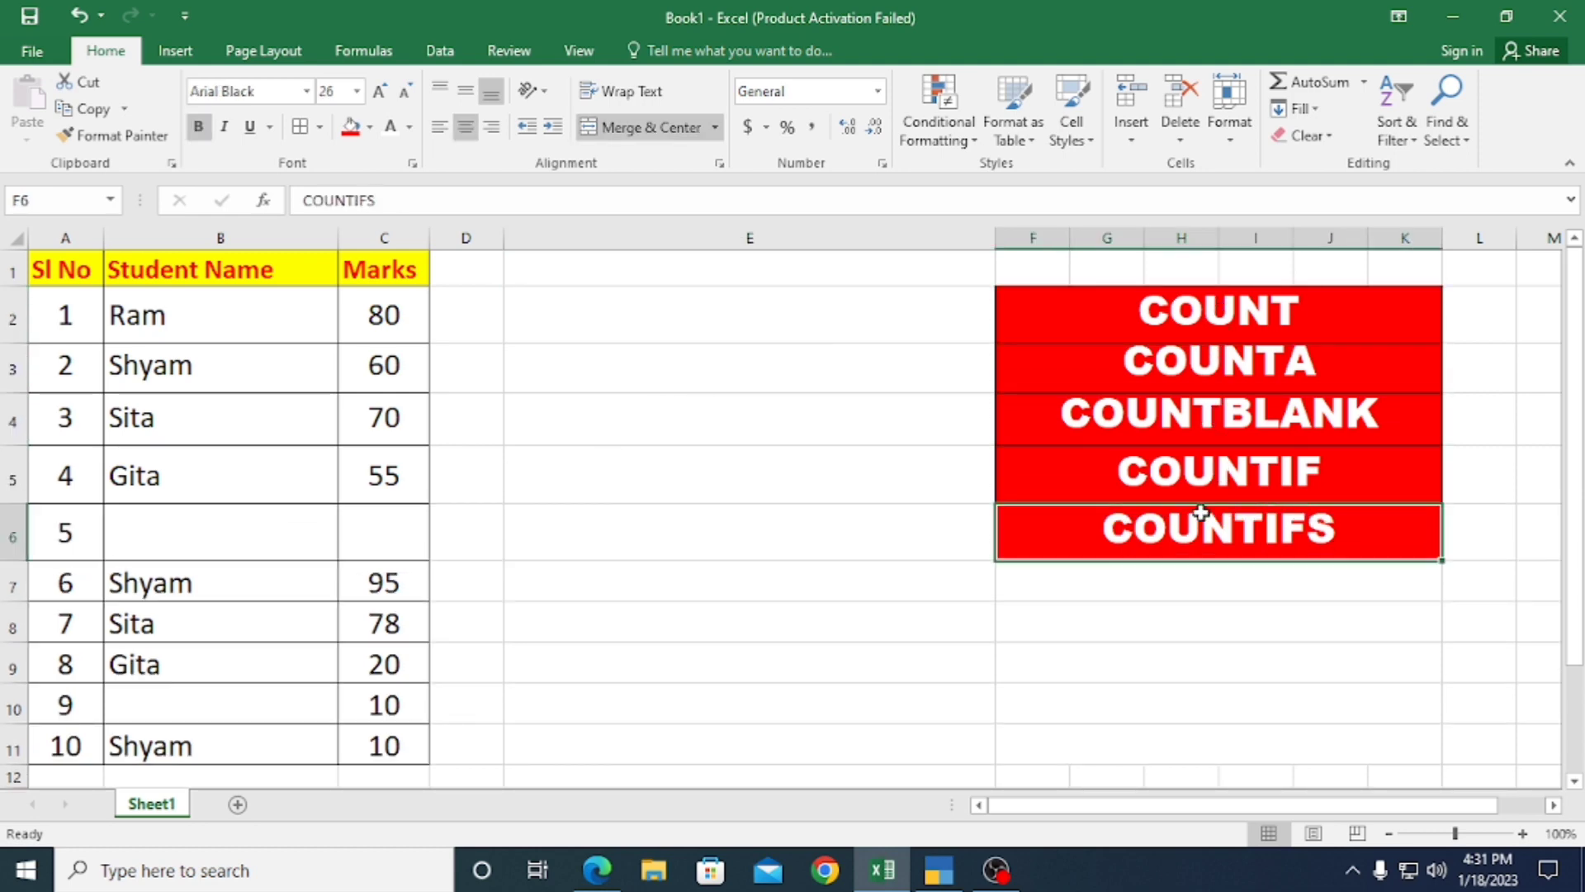
# Step: Enter the formula =COUNT(A1:C11) in cell E2 to count the numeric cells of the whole student table
pyautogui.click(598, 323)
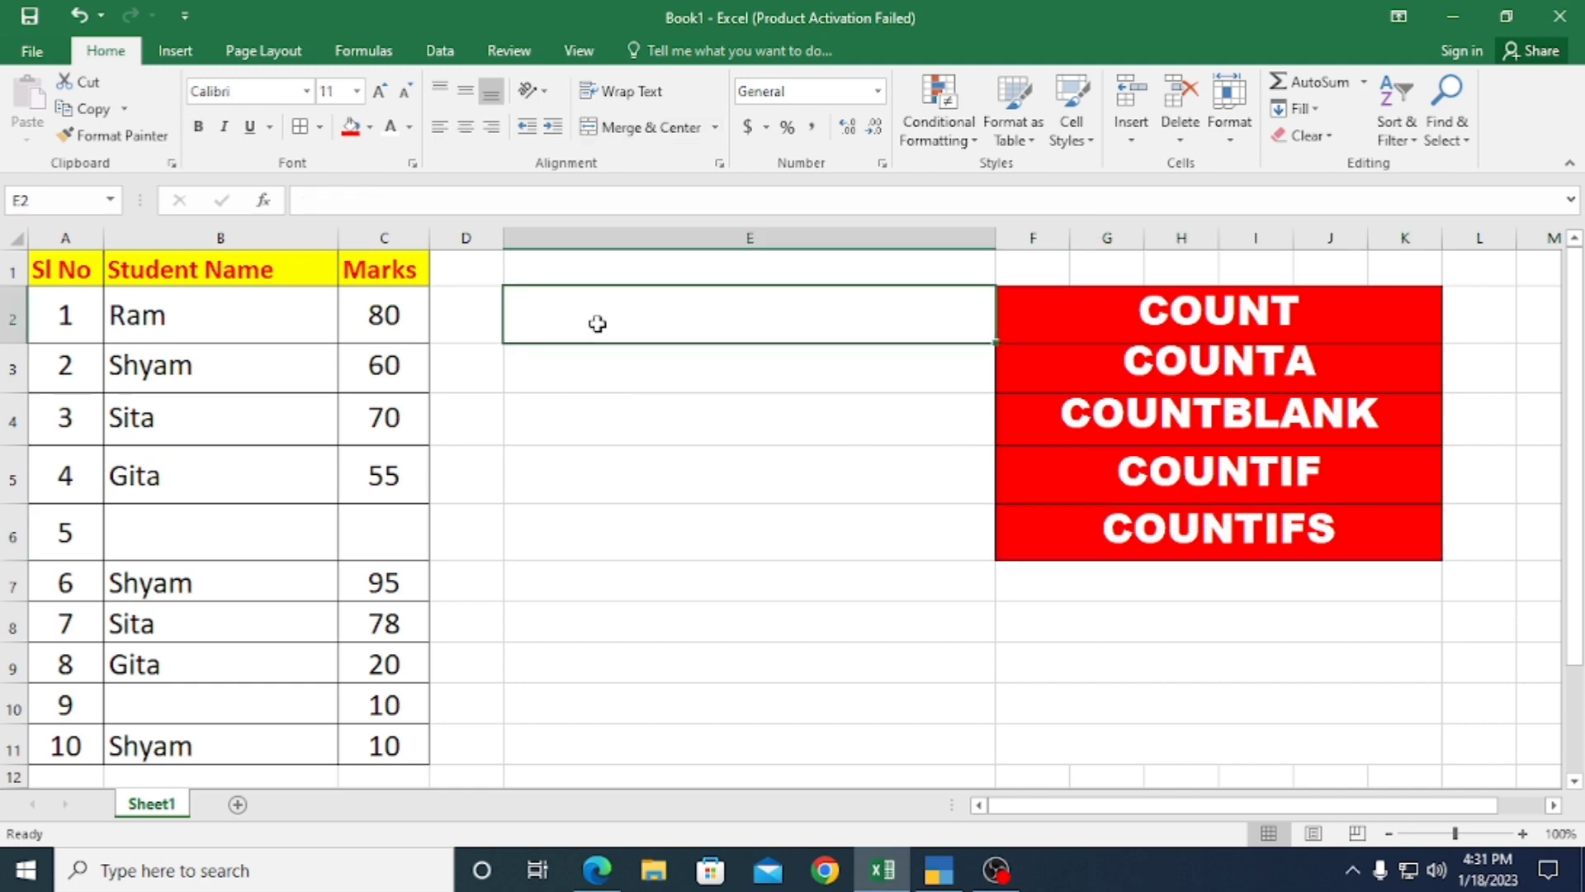
pyautogui.write('=COUT')
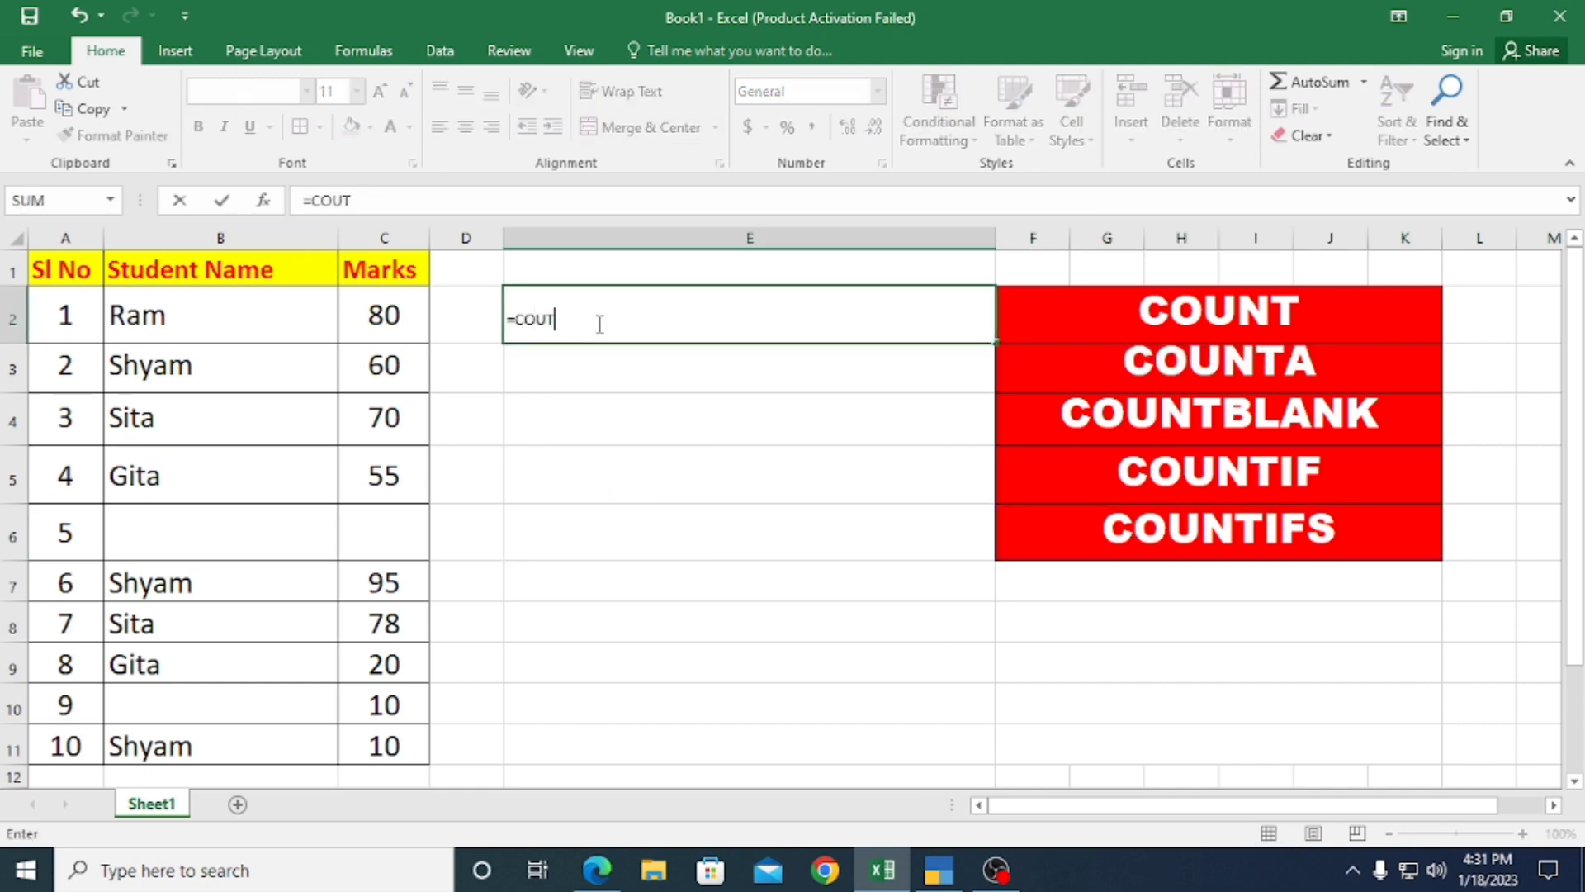
pyautogui.press('BackSpace')
pyautogui.write('NT')
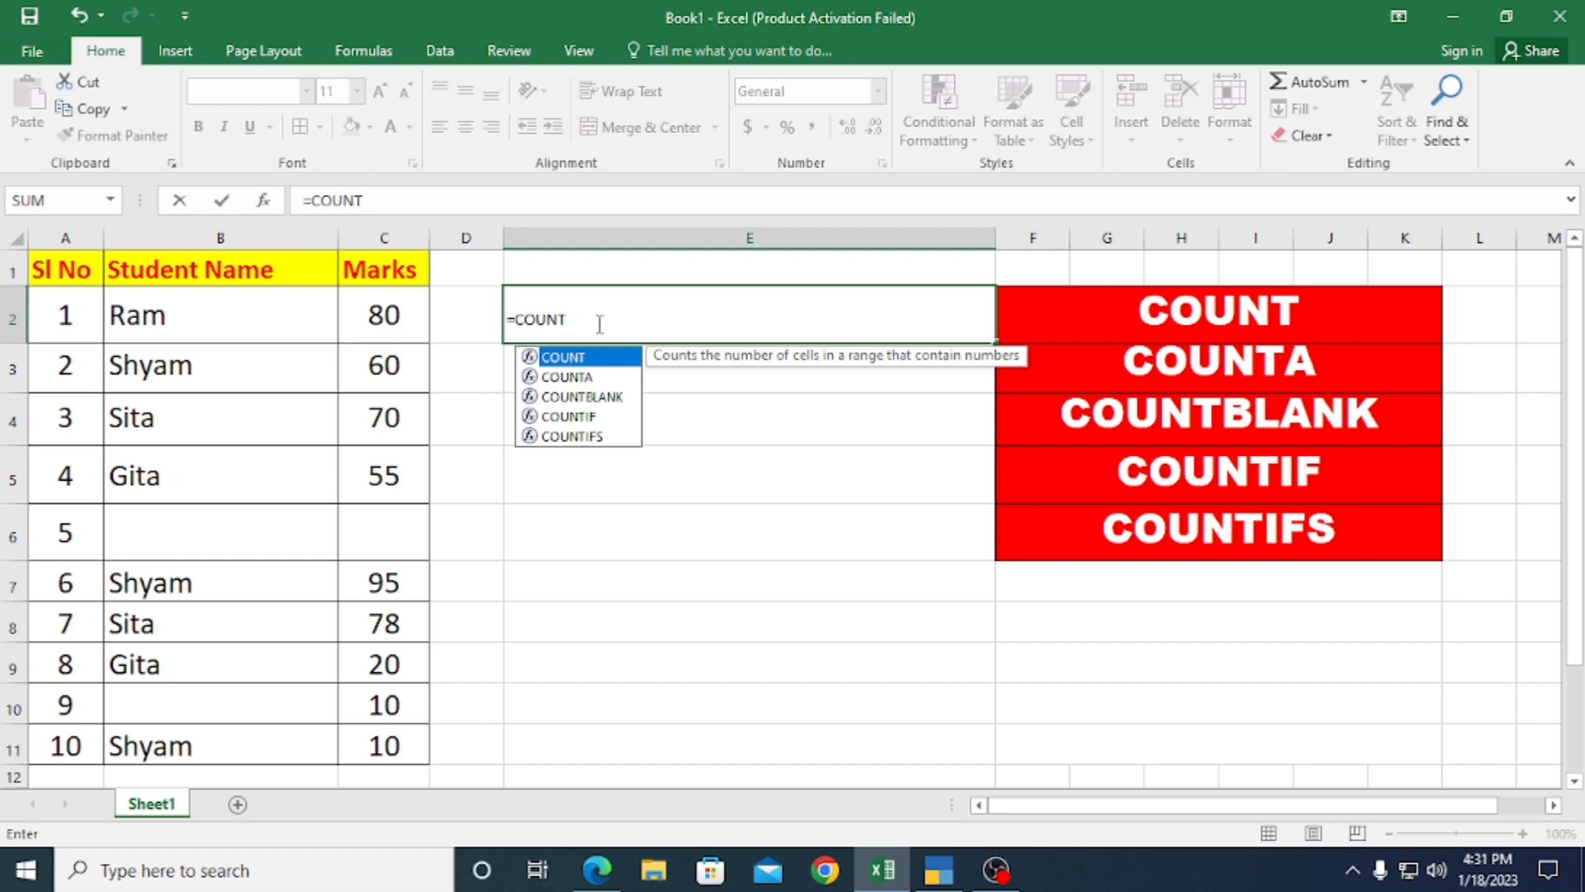
pyautogui.write('(')
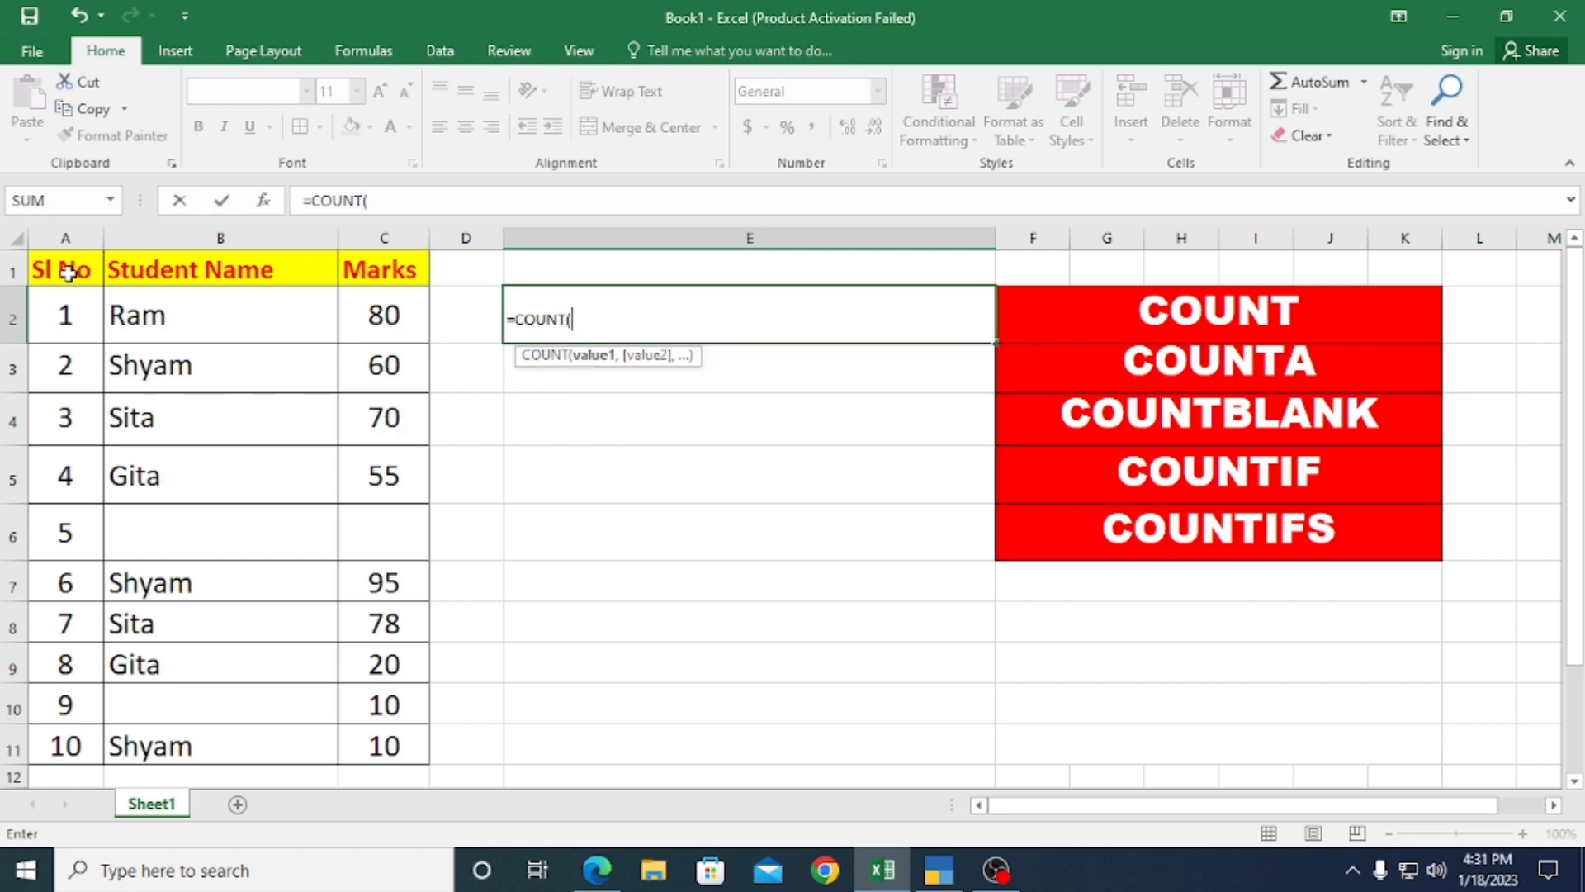
pyautogui.moveTo(69, 273); pyautogui.dragTo(362, 748)
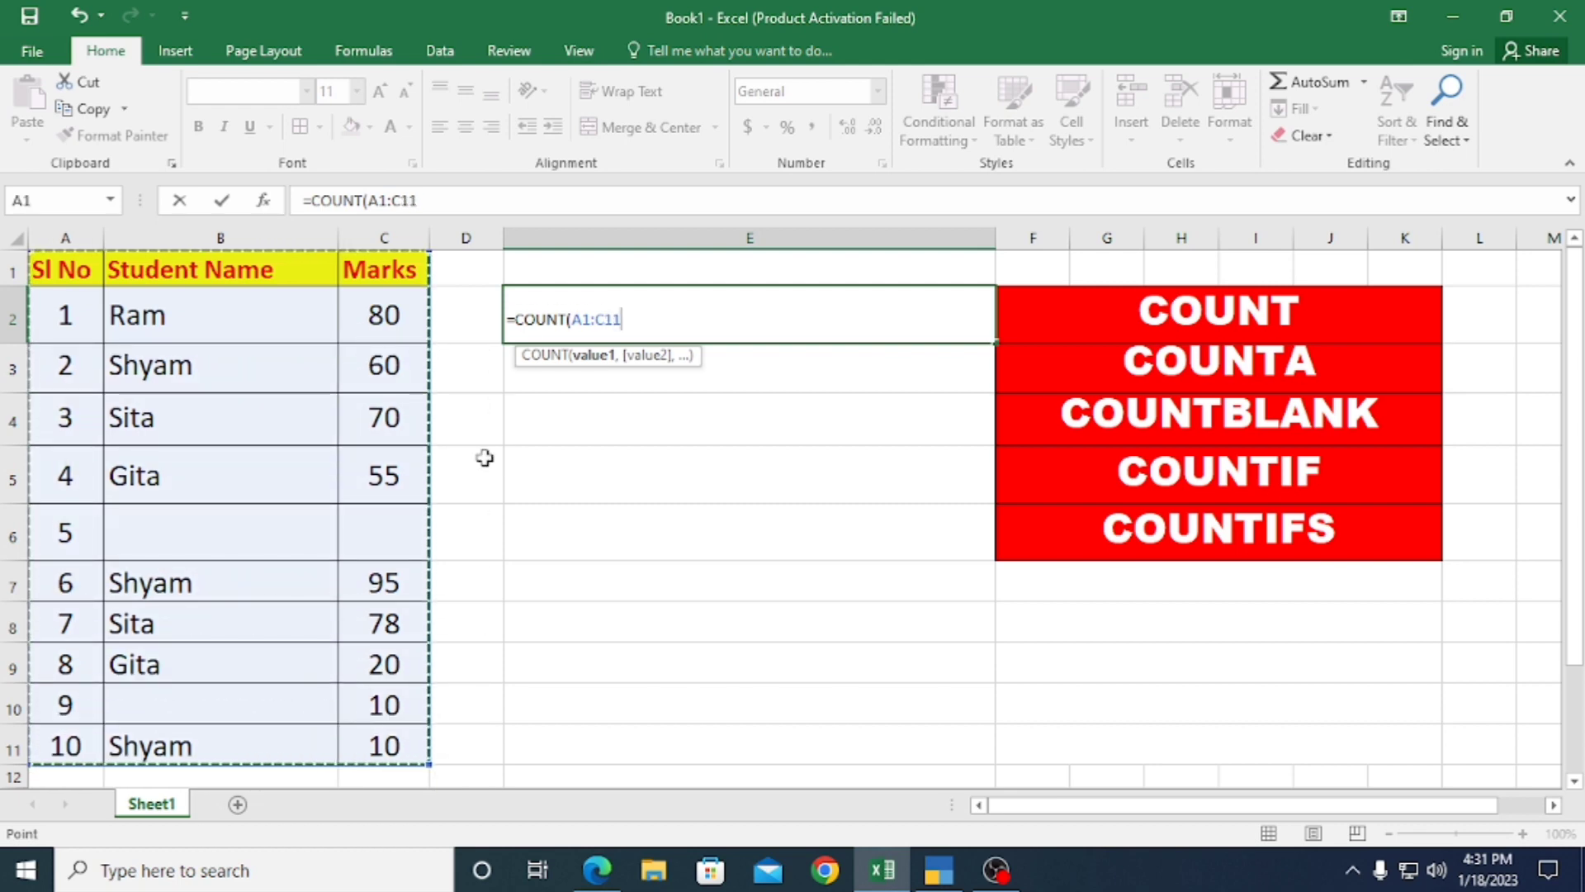
pyautogui.write(')')
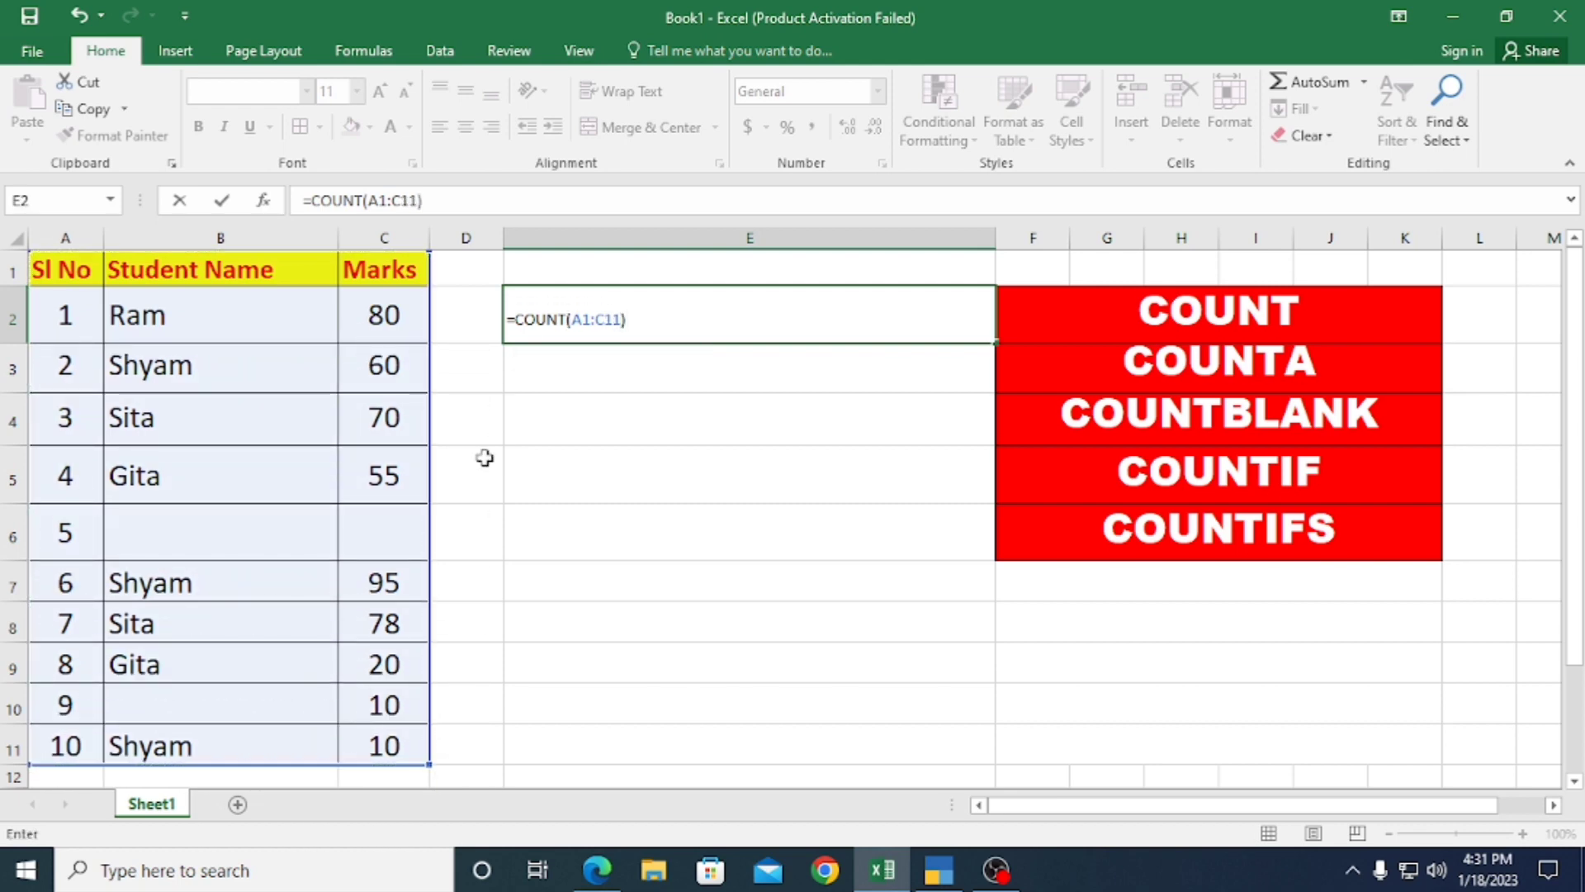
pyautogui.press('Return')
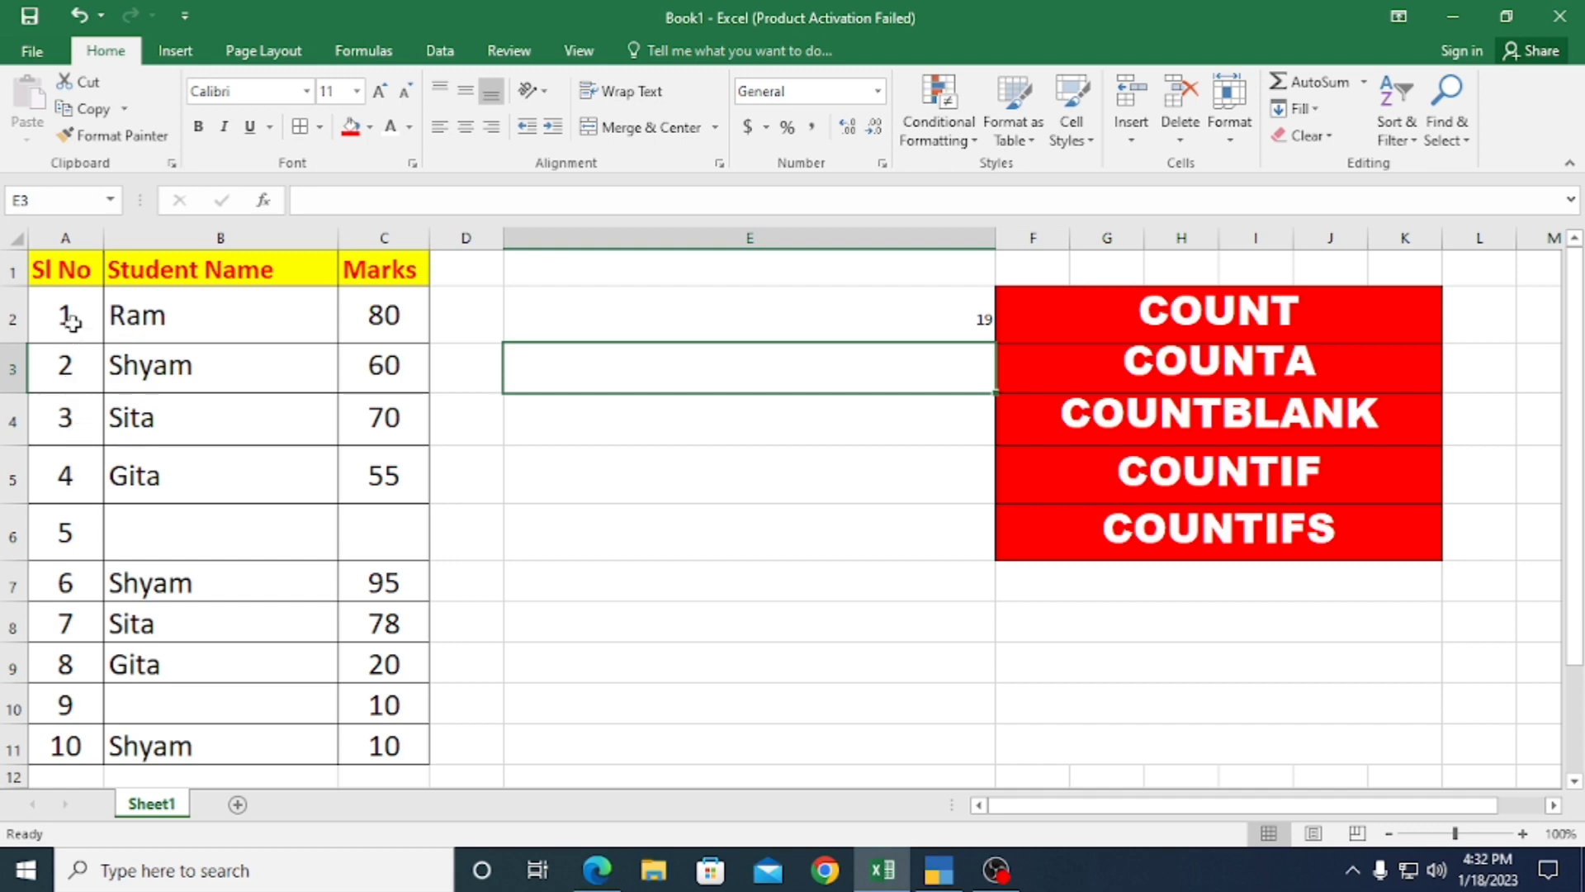
# Step: Enter the formula =COUNT(C2:C11) in cell E3 to count the numeric entries in the Marks column
pyautogui.click(695, 316)
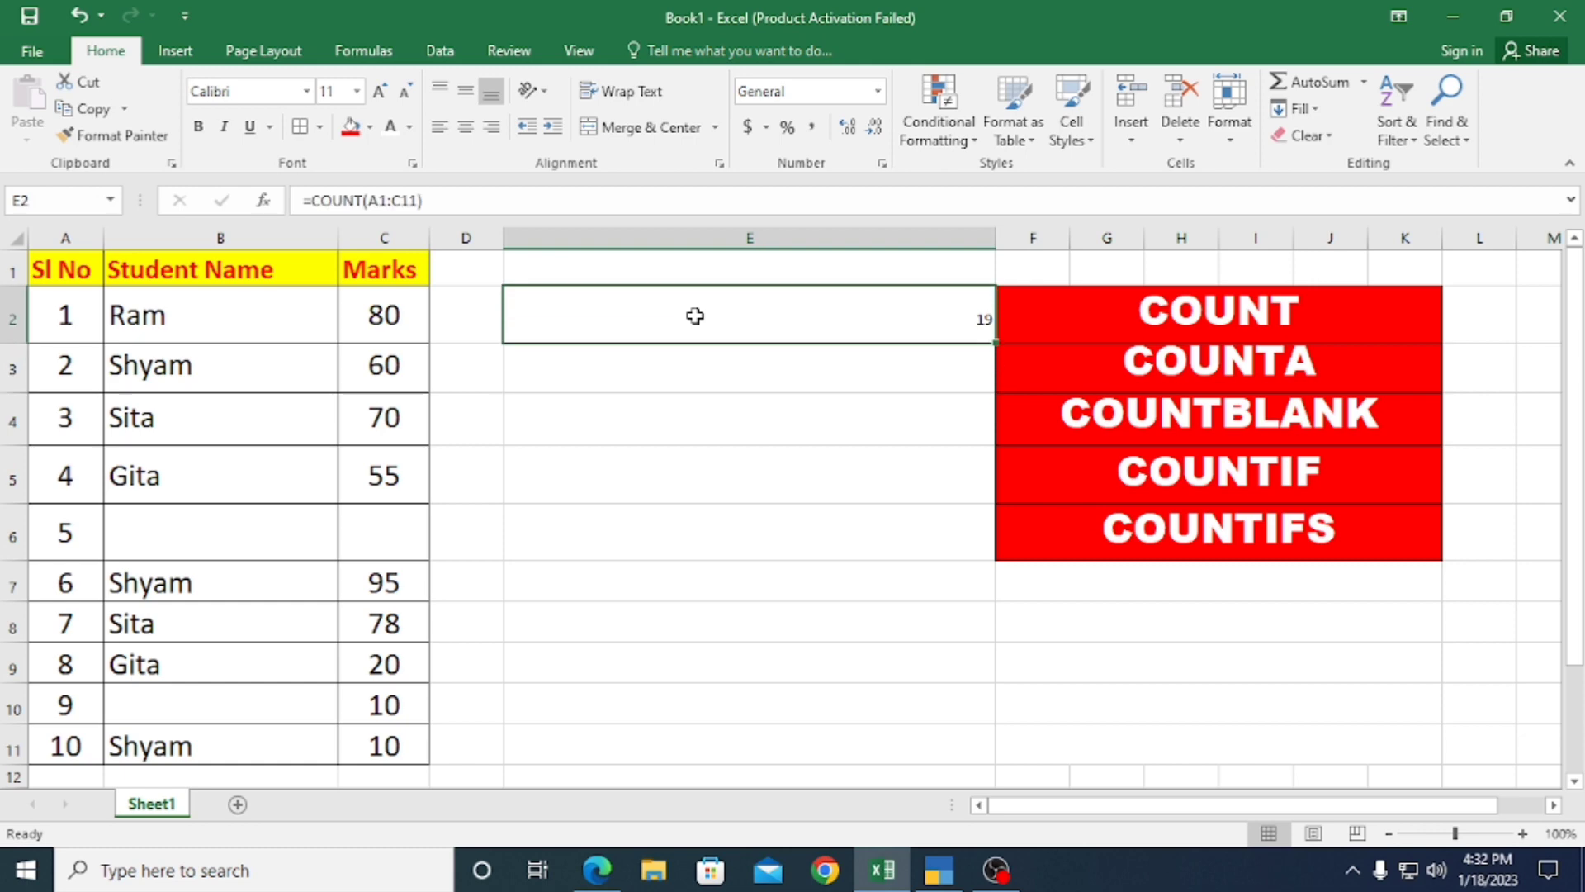
pyautogui.press('Down')
pyautogui.write('=COU')
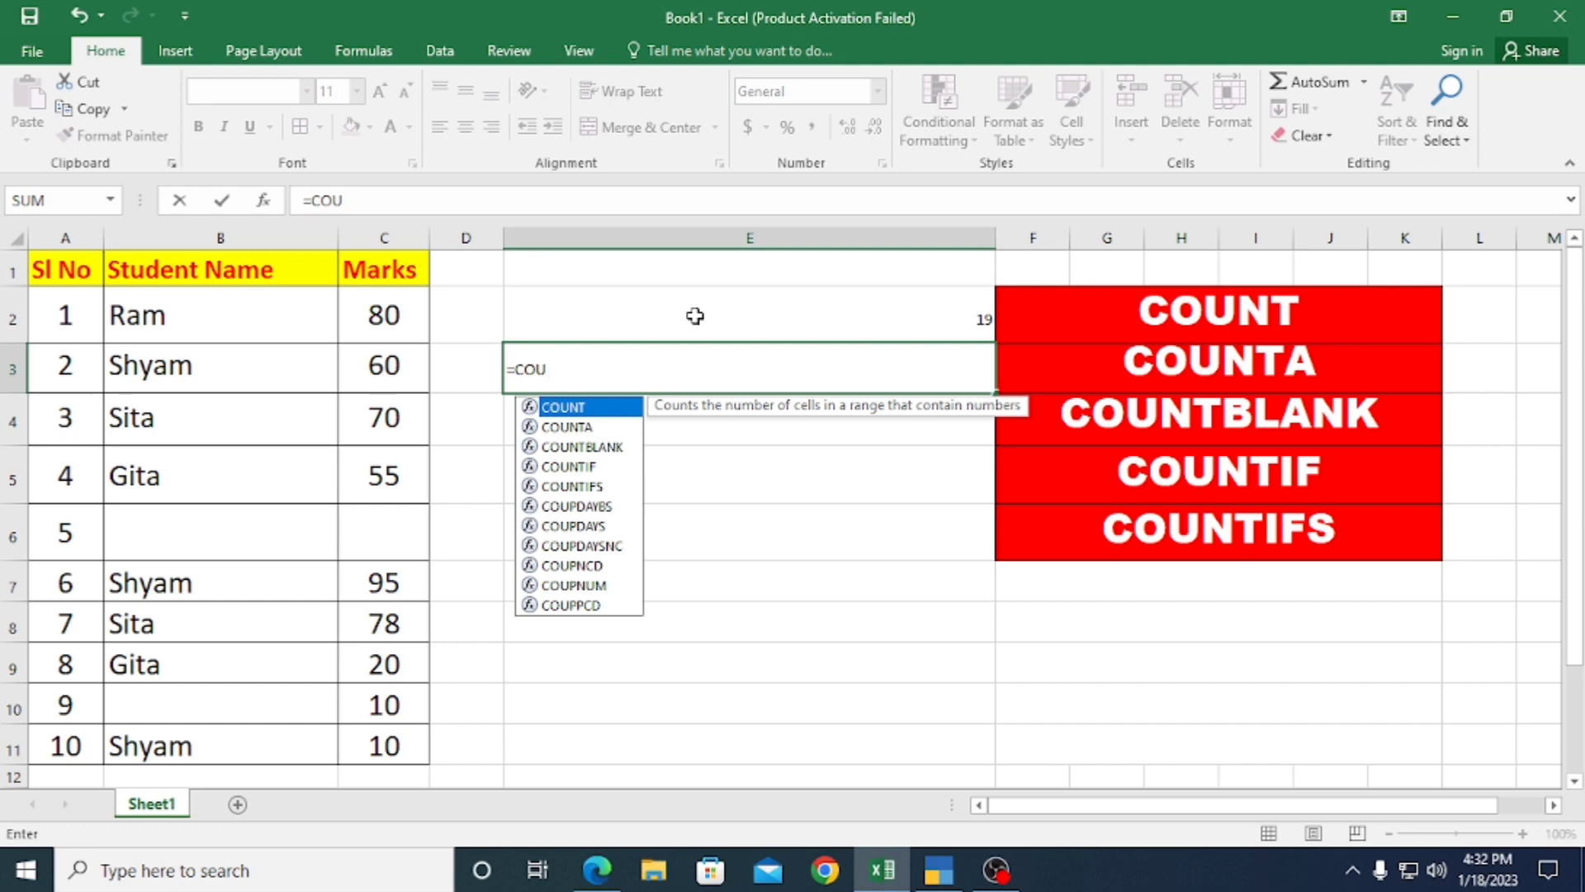
pyautogui.write('NT(')
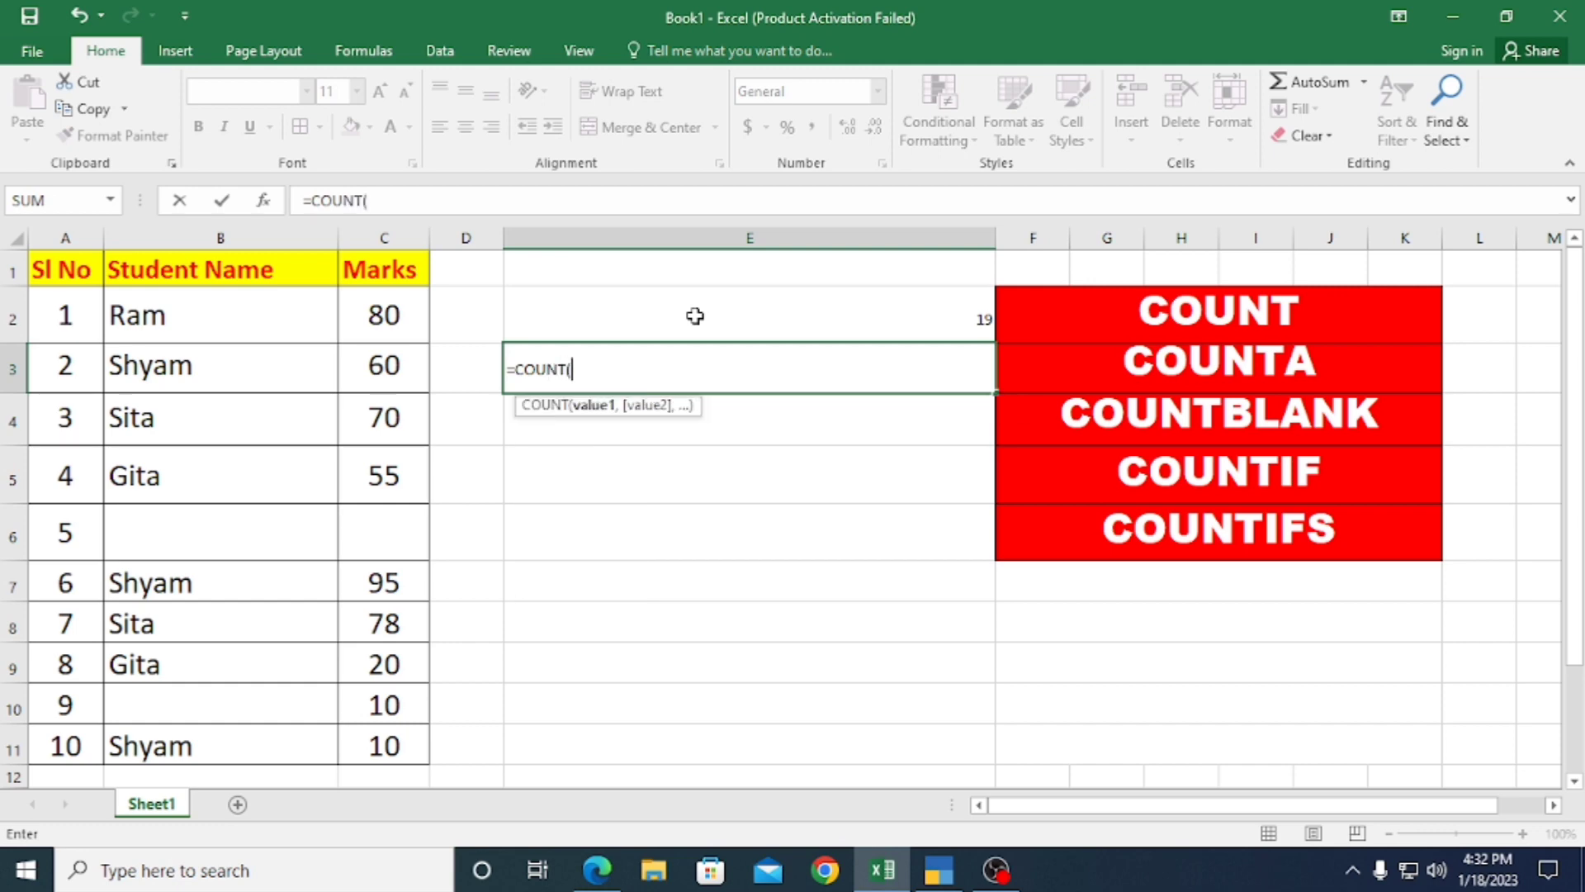
pyautogui.moveTo(396, 317); pyautogui.dragTo(410, 739)
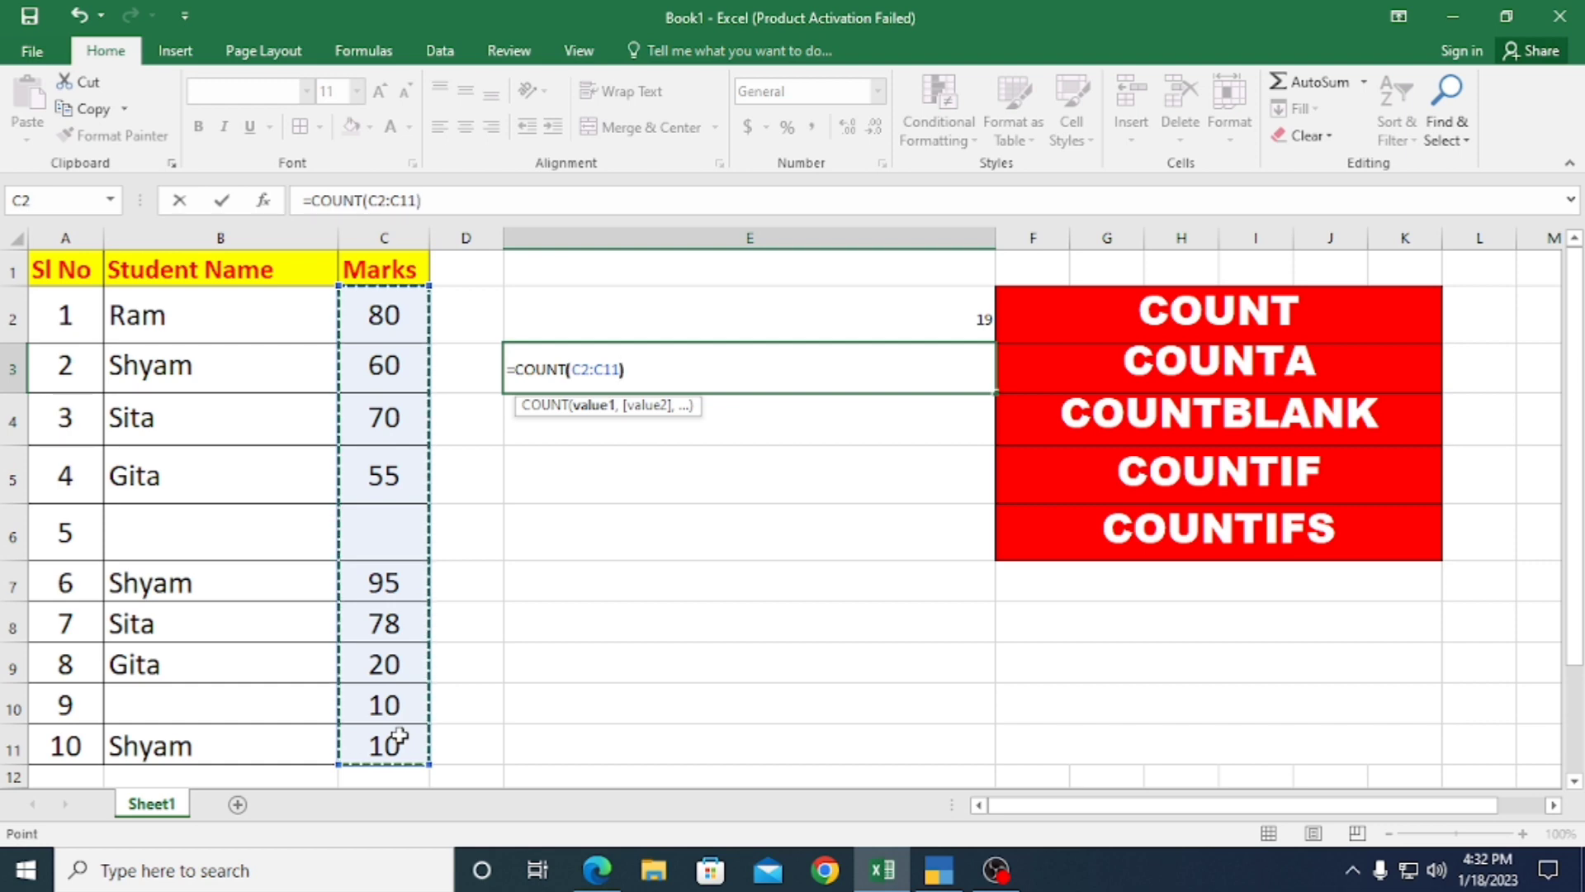
pyautogui.write(')')
pyautogui.press('Return')
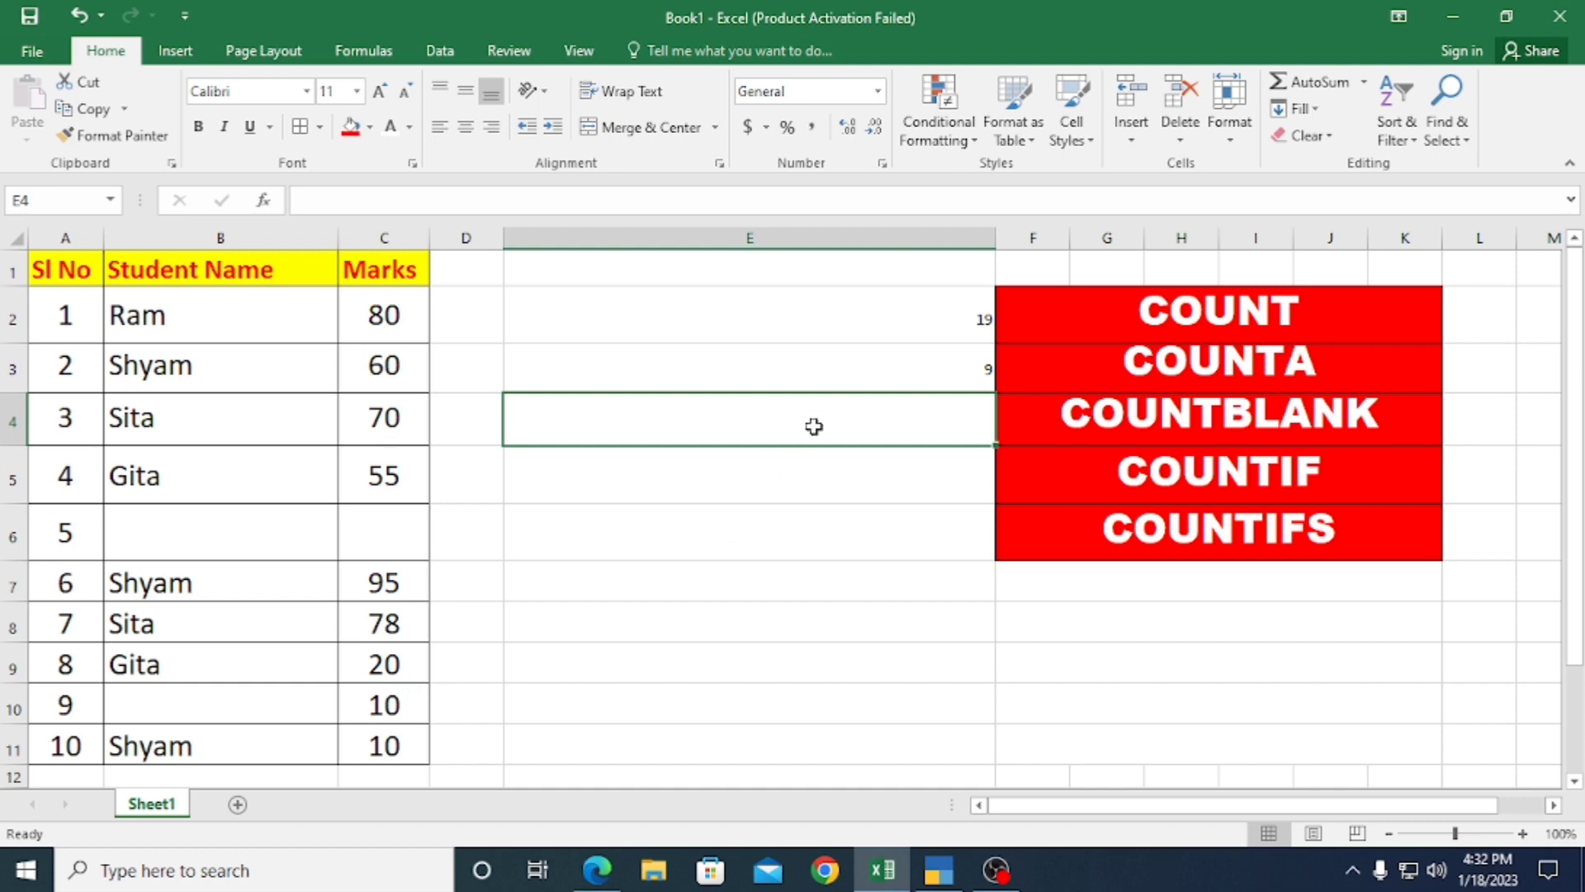
# Step: Set the font size of the whole column E to 22
pyautogui.click(859, 238)
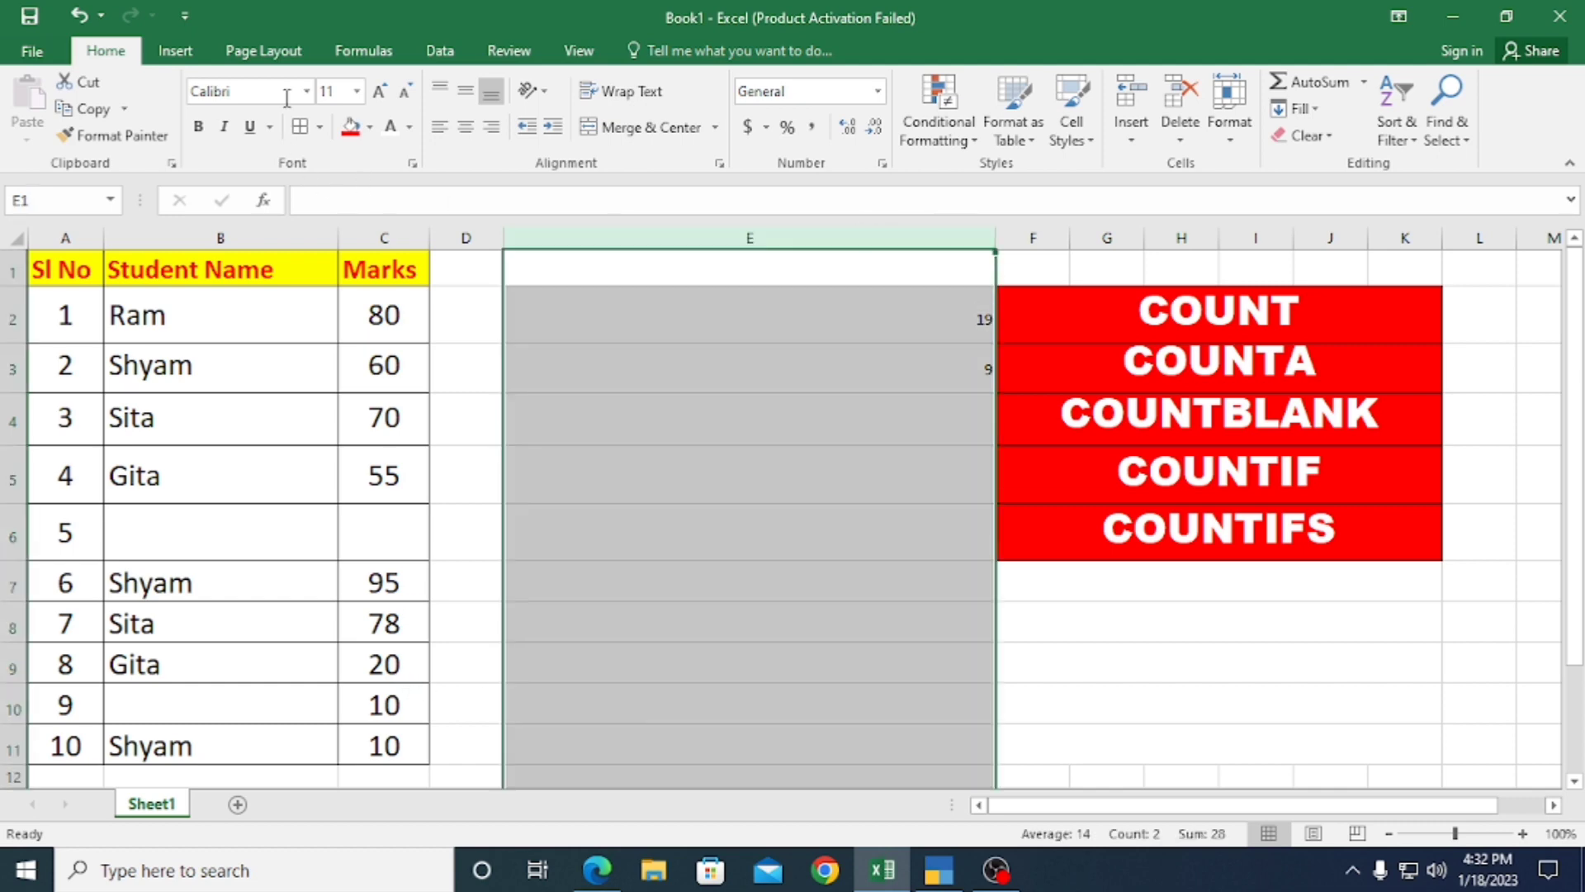
pyautogui.click(380, 91)
pyautogui.click(382, 92)
pyautogui.click(382, 92)
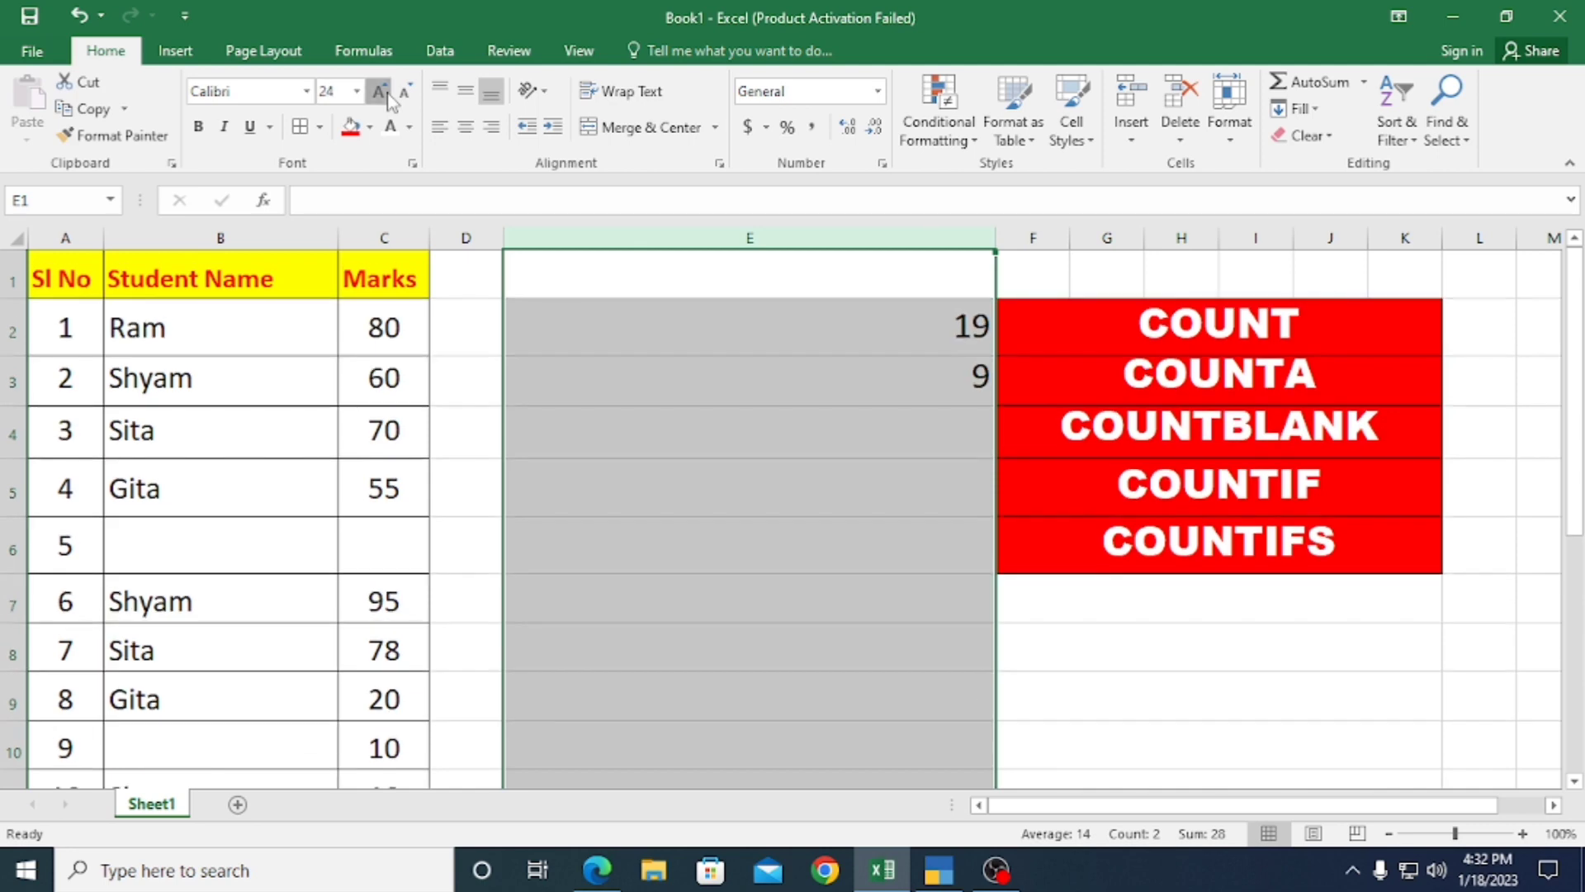
pyautogui.click(382, 92)
pyautogui.click(405, 92)
pyautogui.click(404, 92)
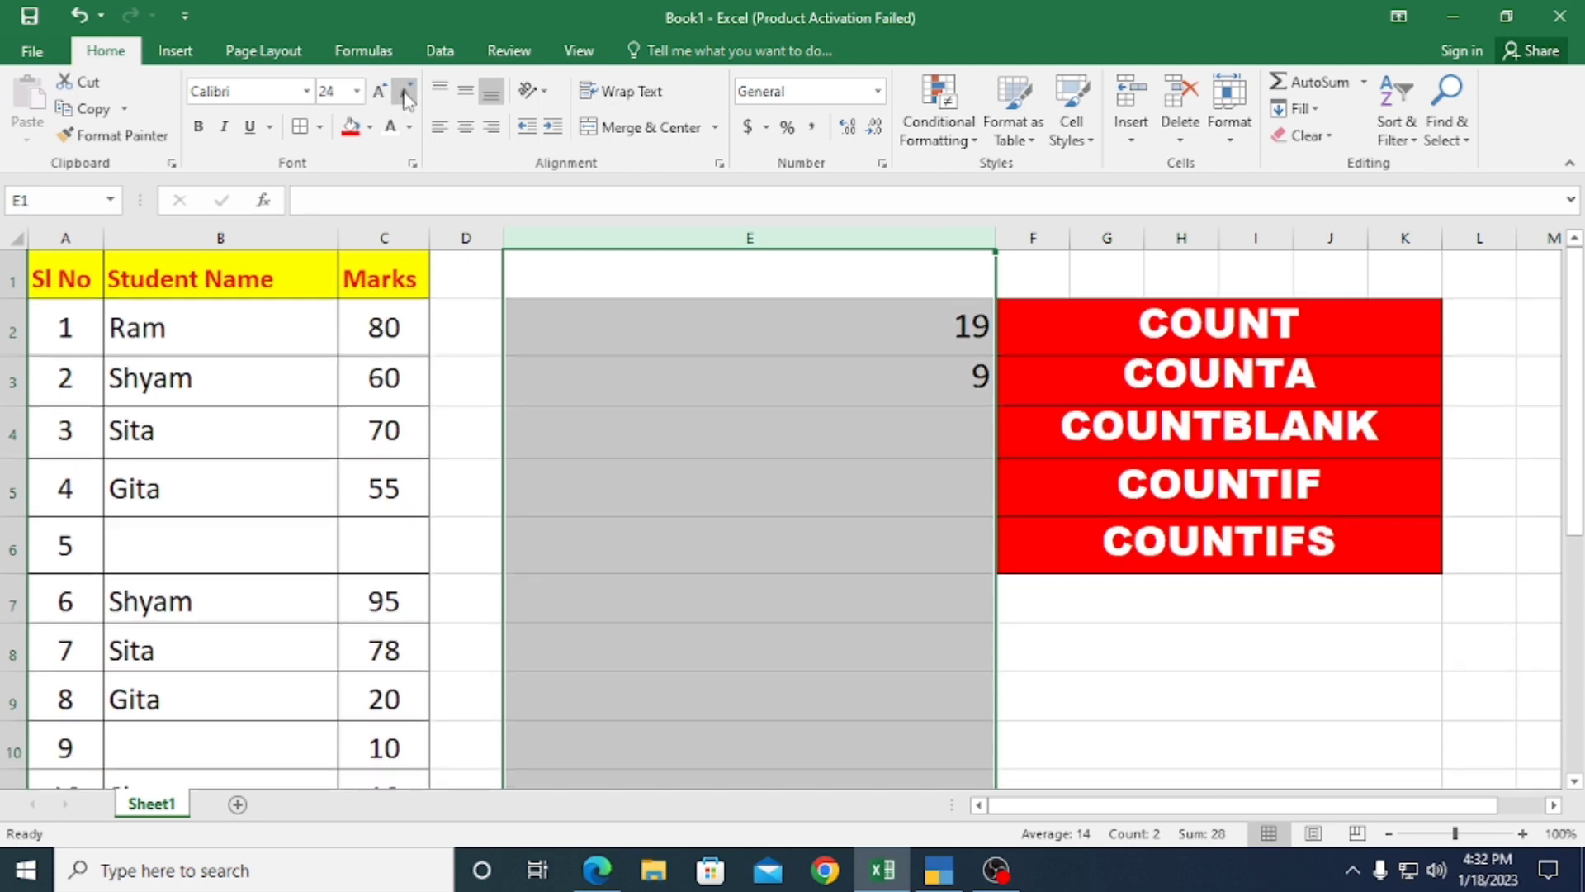
pyautogui.click(405, 92)
pyautogui.click(404, 92)
pyautogui.click(382, 92)
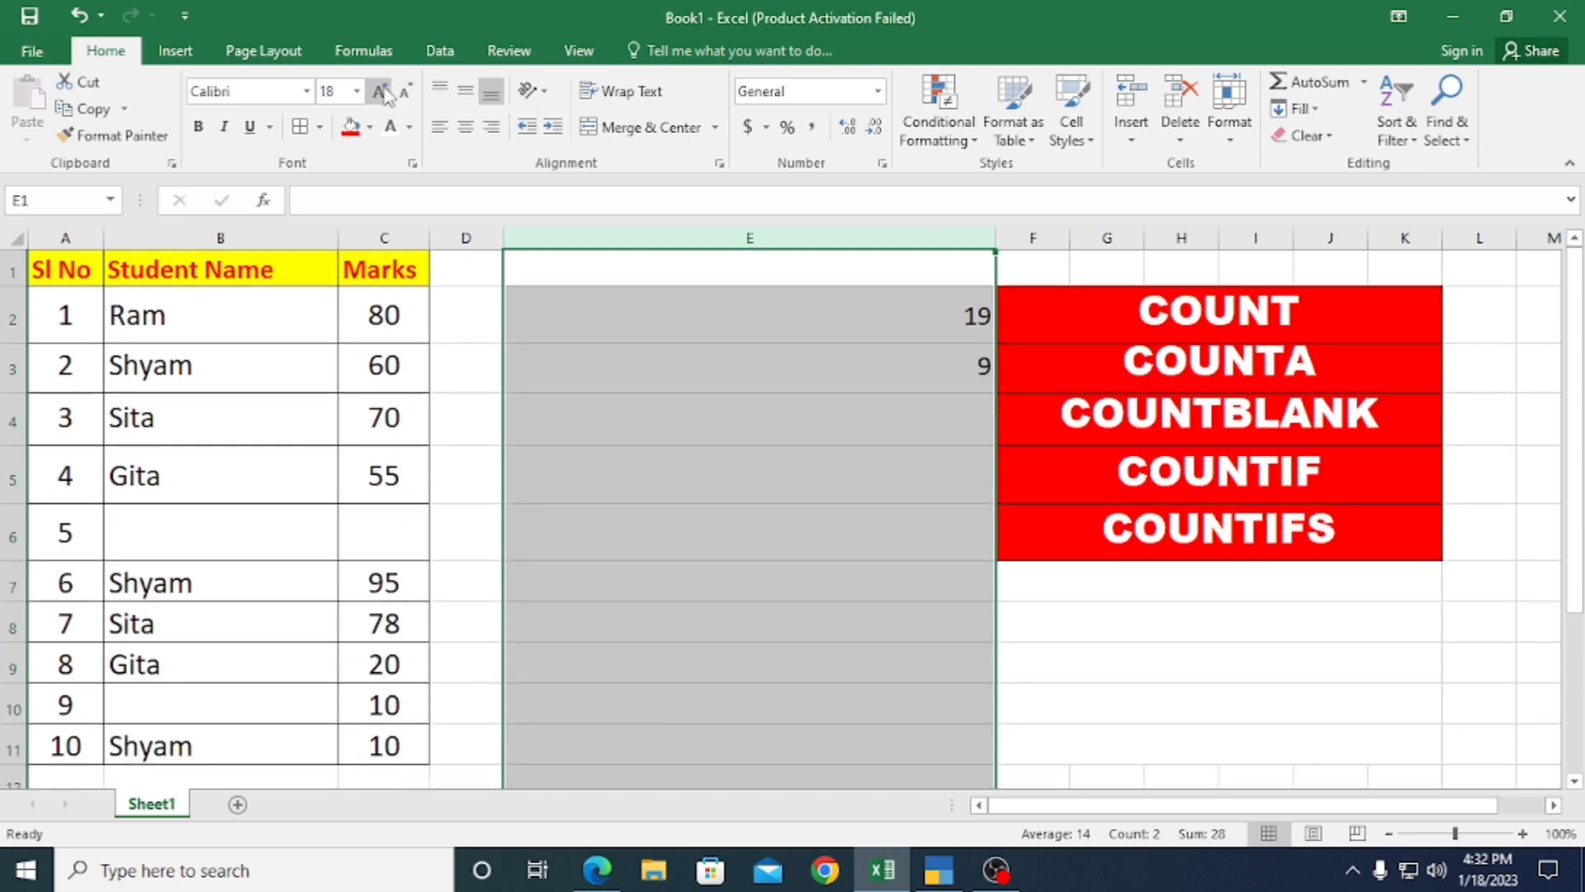
pyautogui.click(382, 92)
# Step: Enter the formula =COUNTA(A2:C11) in cell E4 to count the non-empty cells of the table without its header row
pyautogui.click(692, 435)
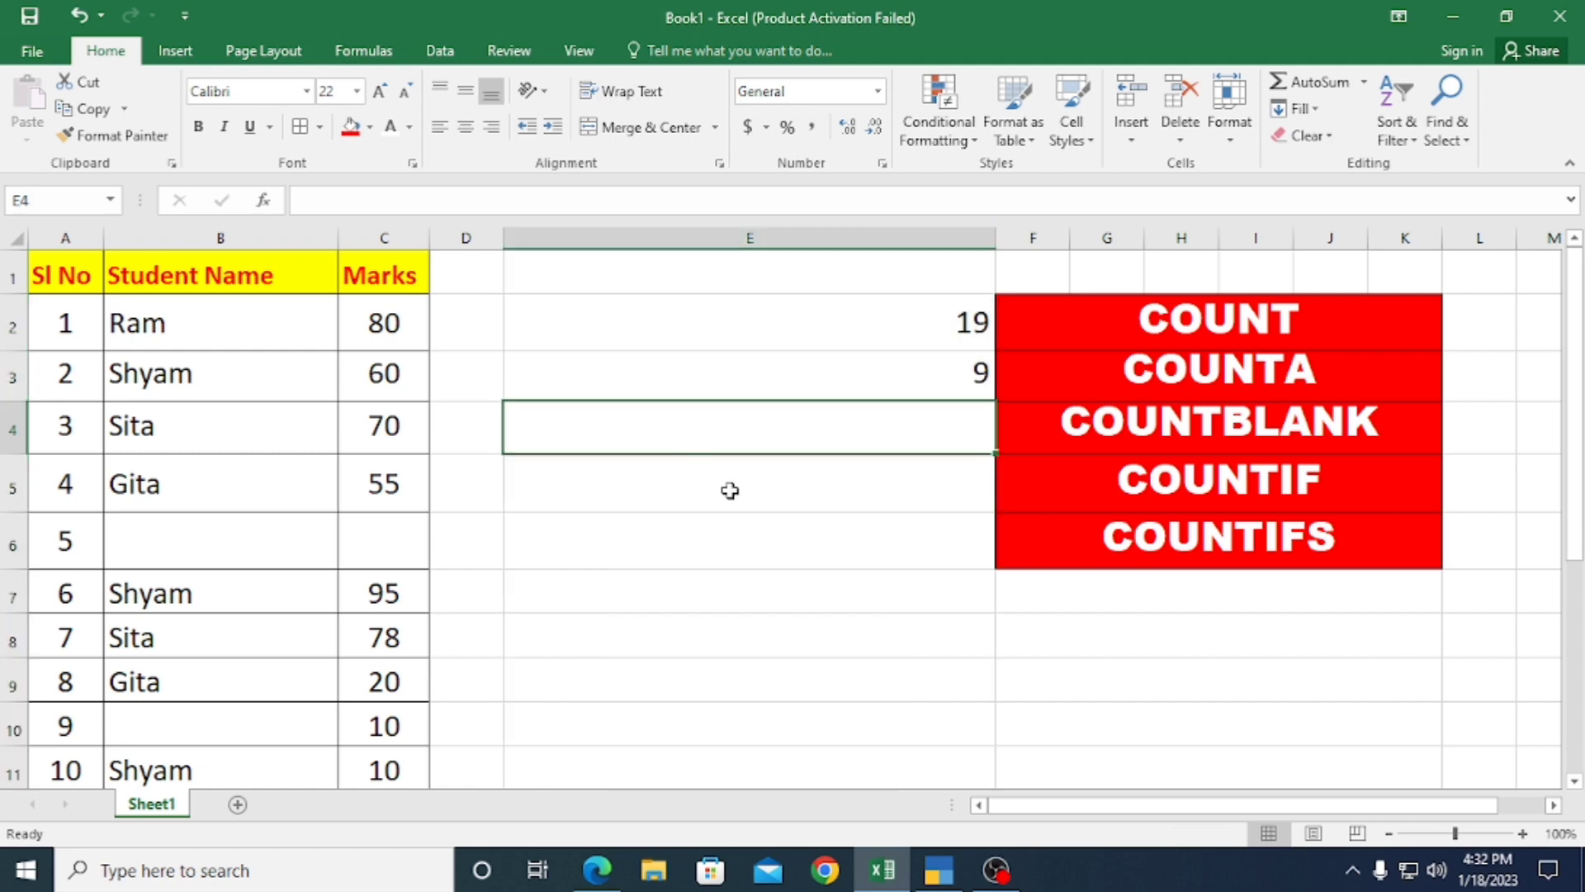
pyautogui.scroll(-1, 779, 520)
pyautogui.scroll(1, 785, 520)
pyautogui.write('=C')
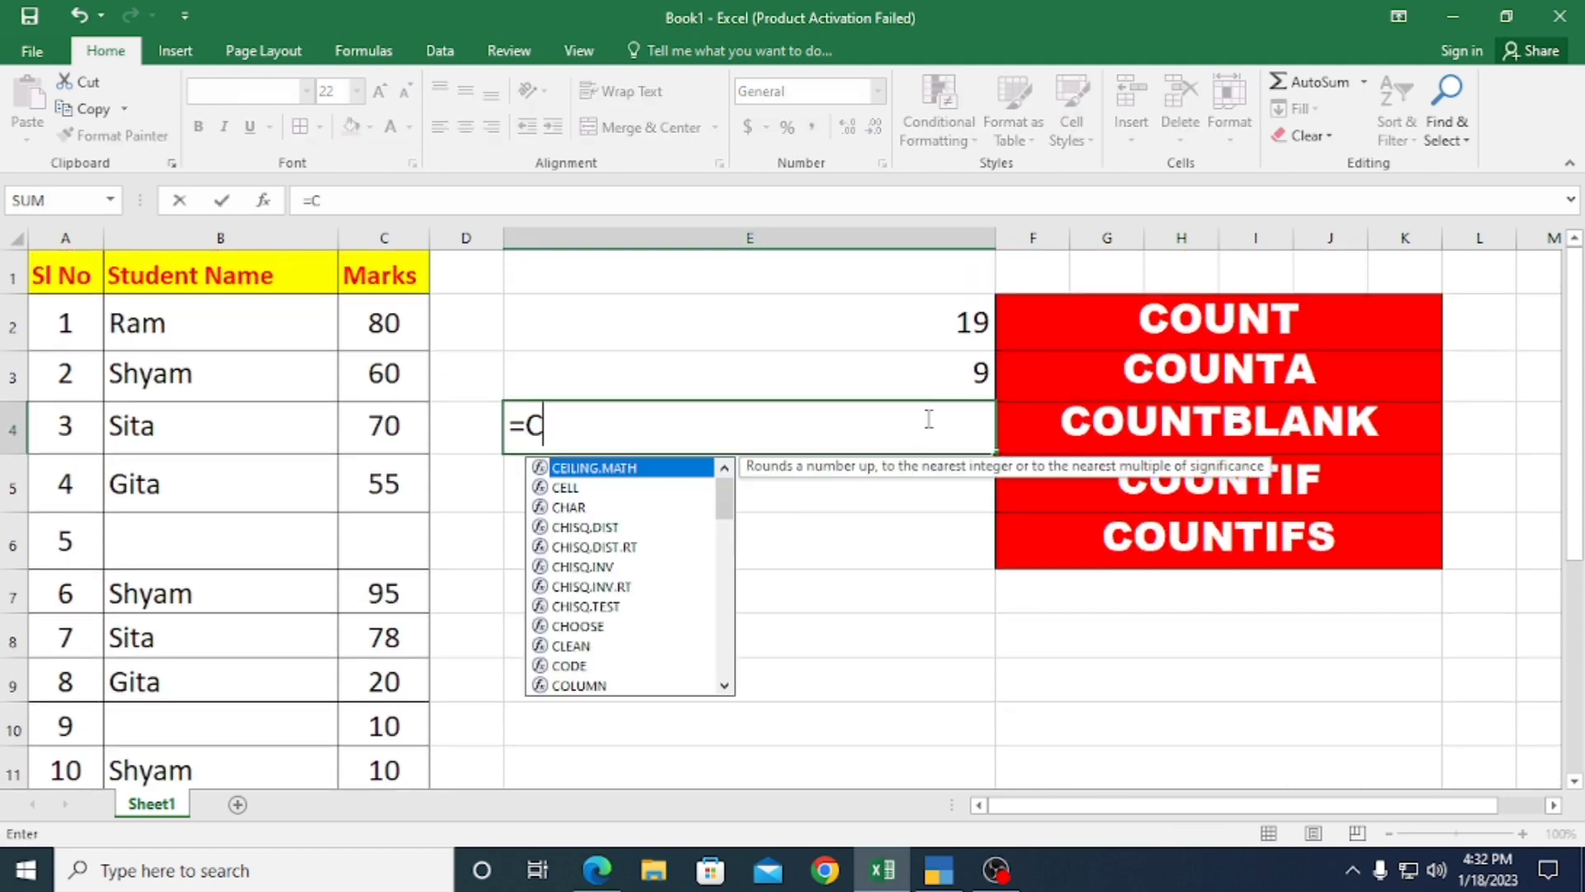
pyautogui.write('OUNT')
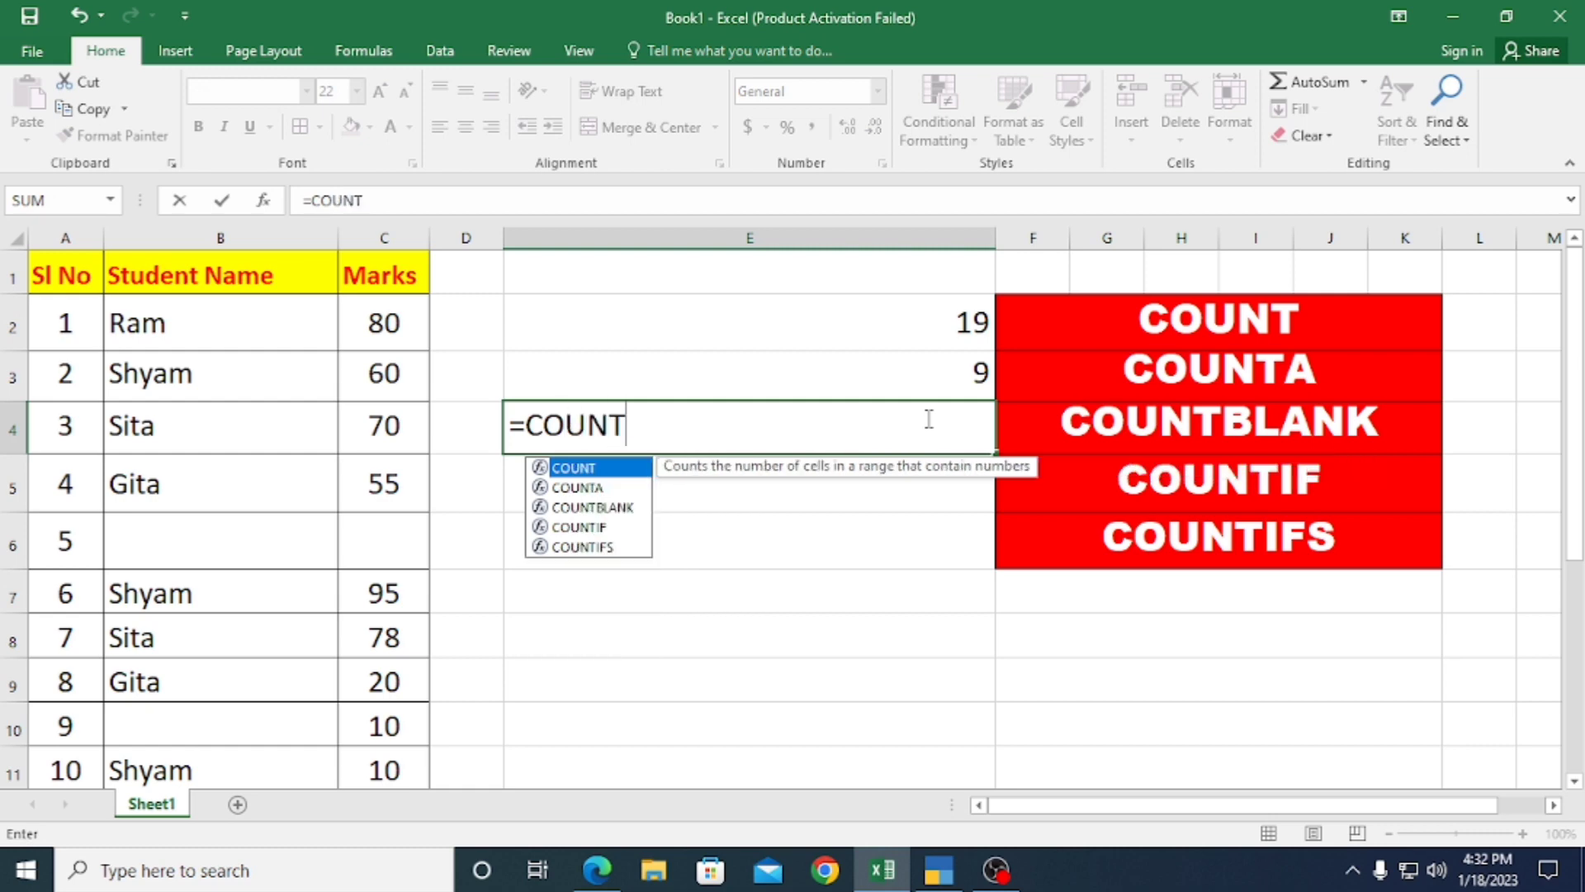
pyautogui.write('A(')
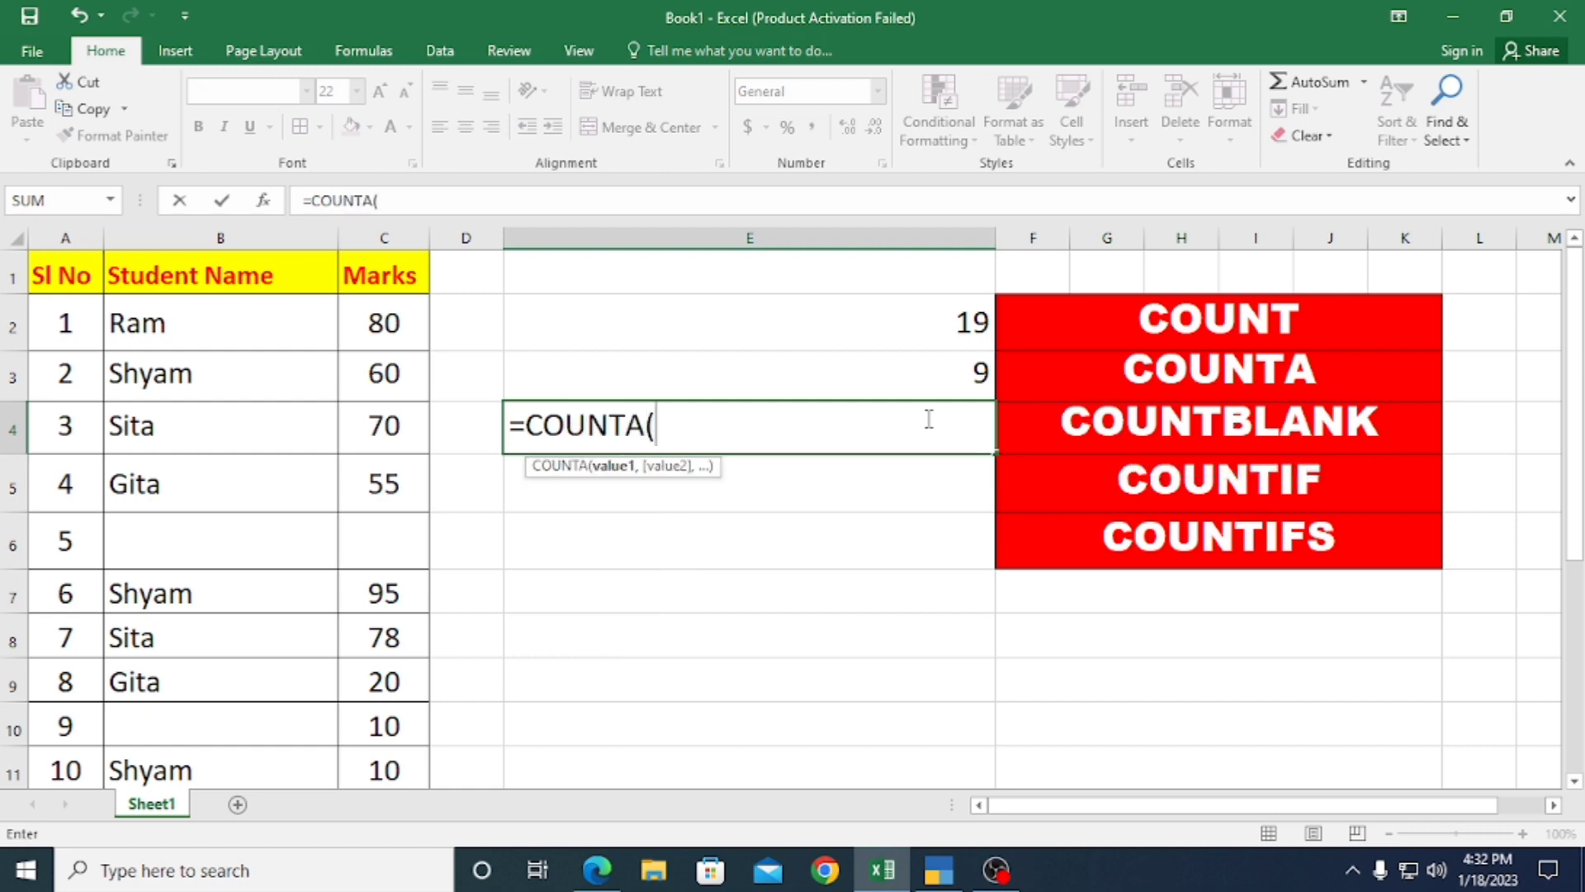
pyautogui.moveTo(51, 279); pyautogui.dragTo(363, 768)
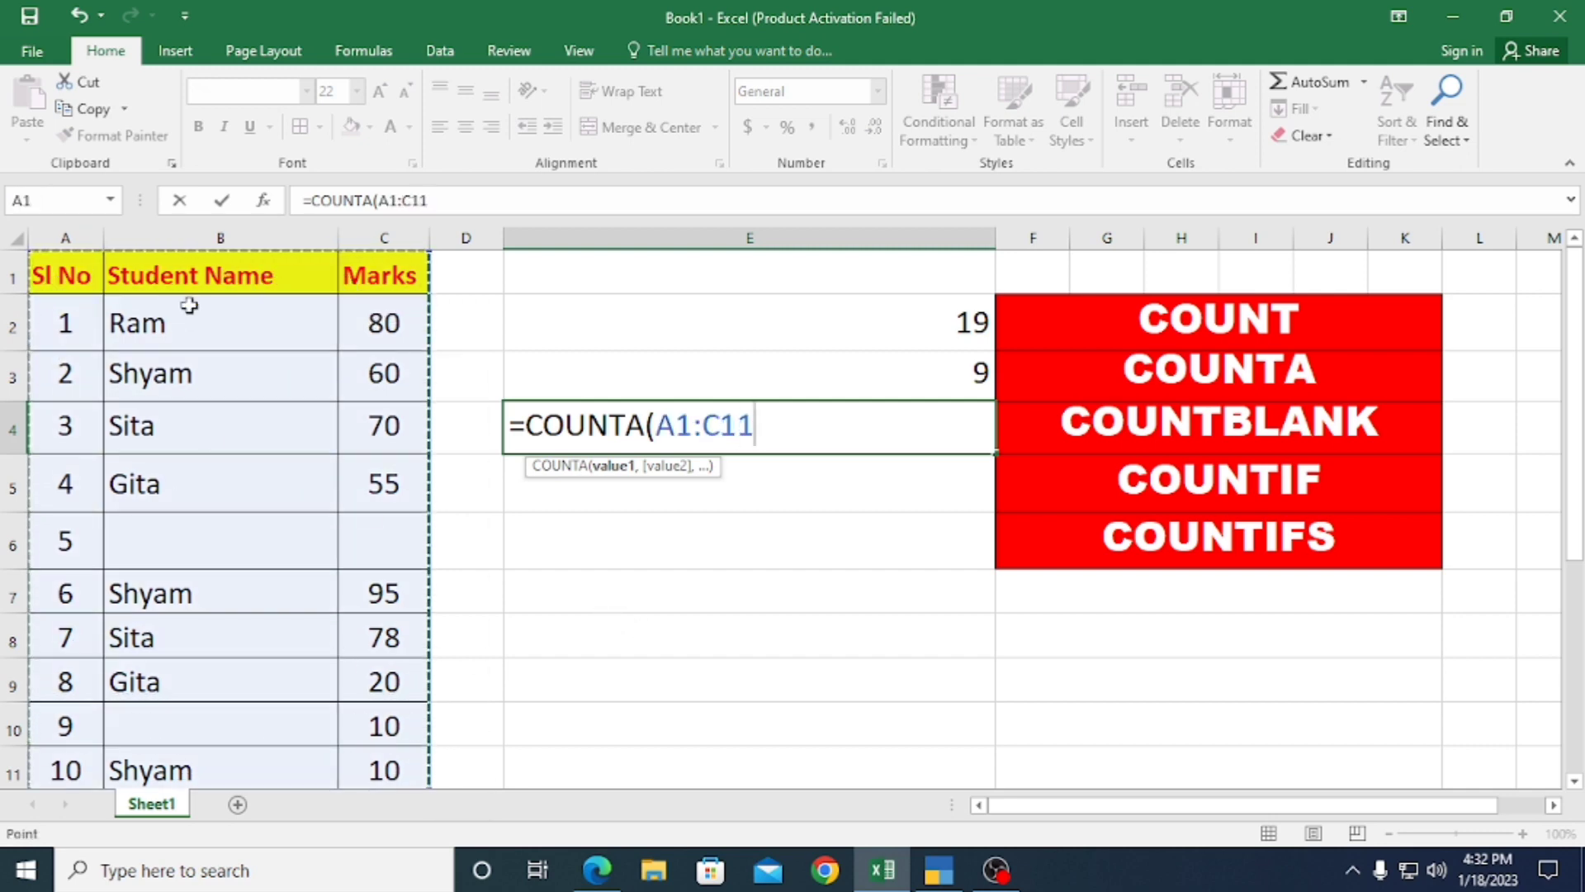
pyautogui.click(169, 325)
pyautogui.moveTo(58, 324); pyautogui.dragTo(399, 773)
pyautogui.write(')')
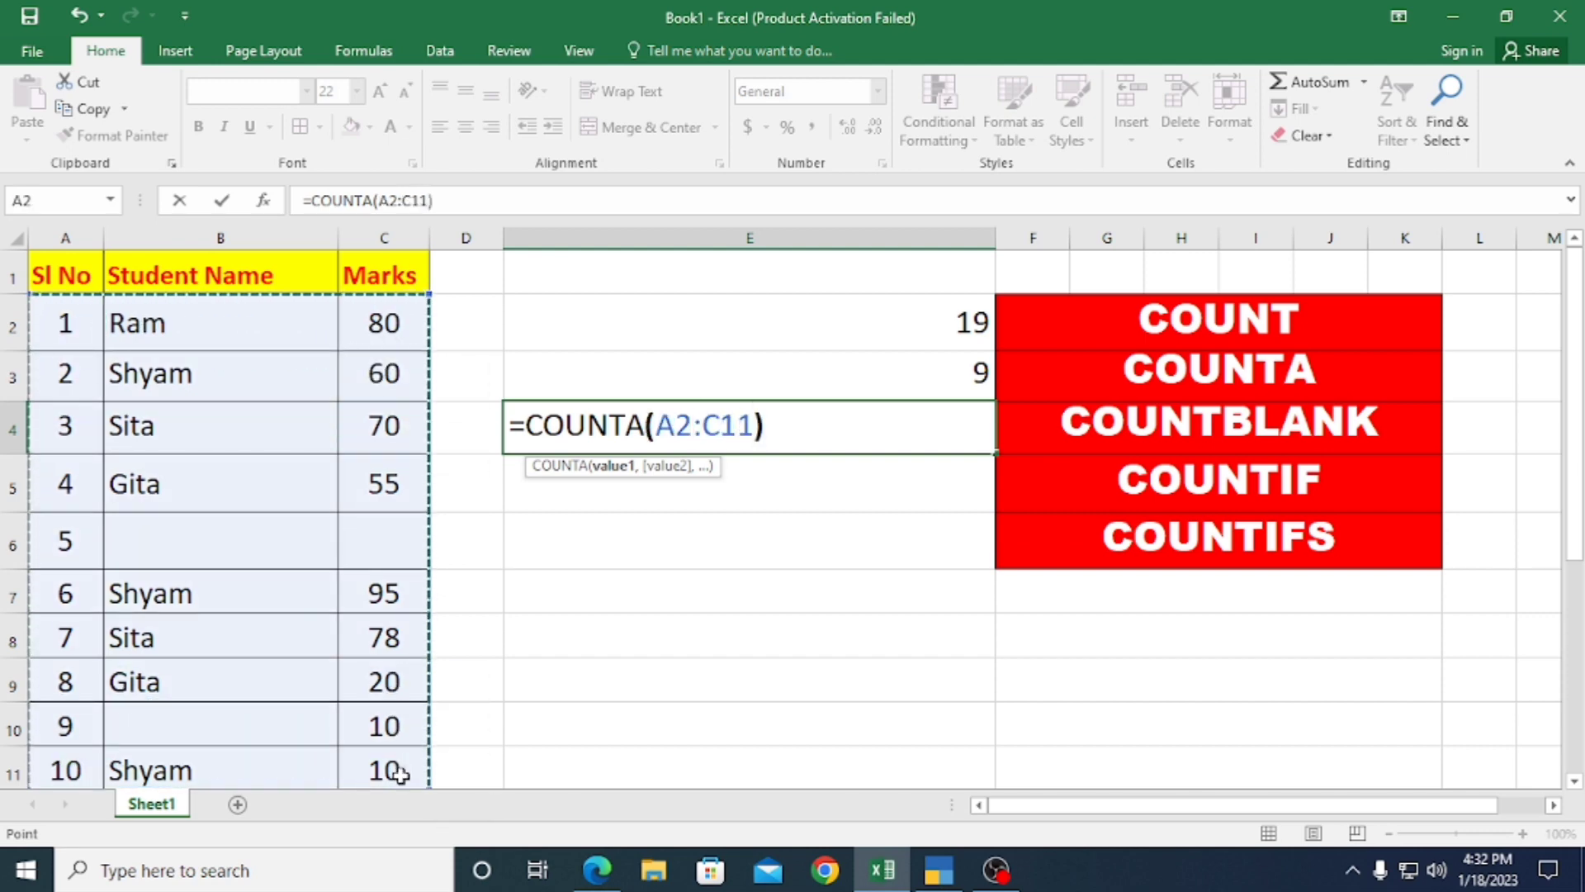
pyautogui.hotkey('ctrl', 'Return')
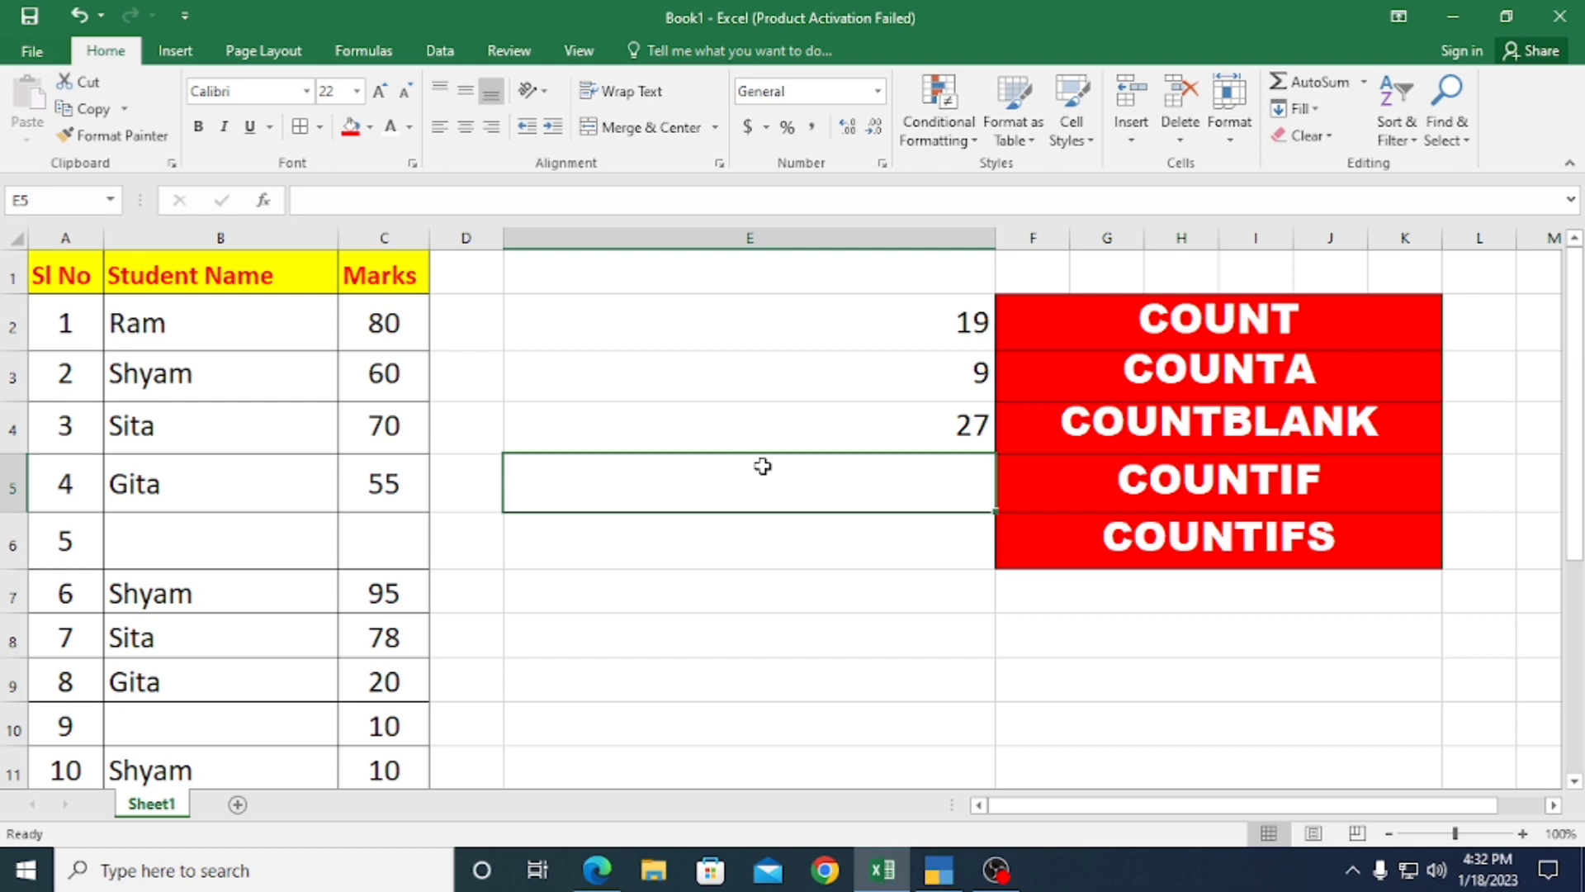
# Step: Enter the formula =COUNTBLANK(A1:C11) in cell E5 to count the empty cells of the student table
pyautogui.write('=')
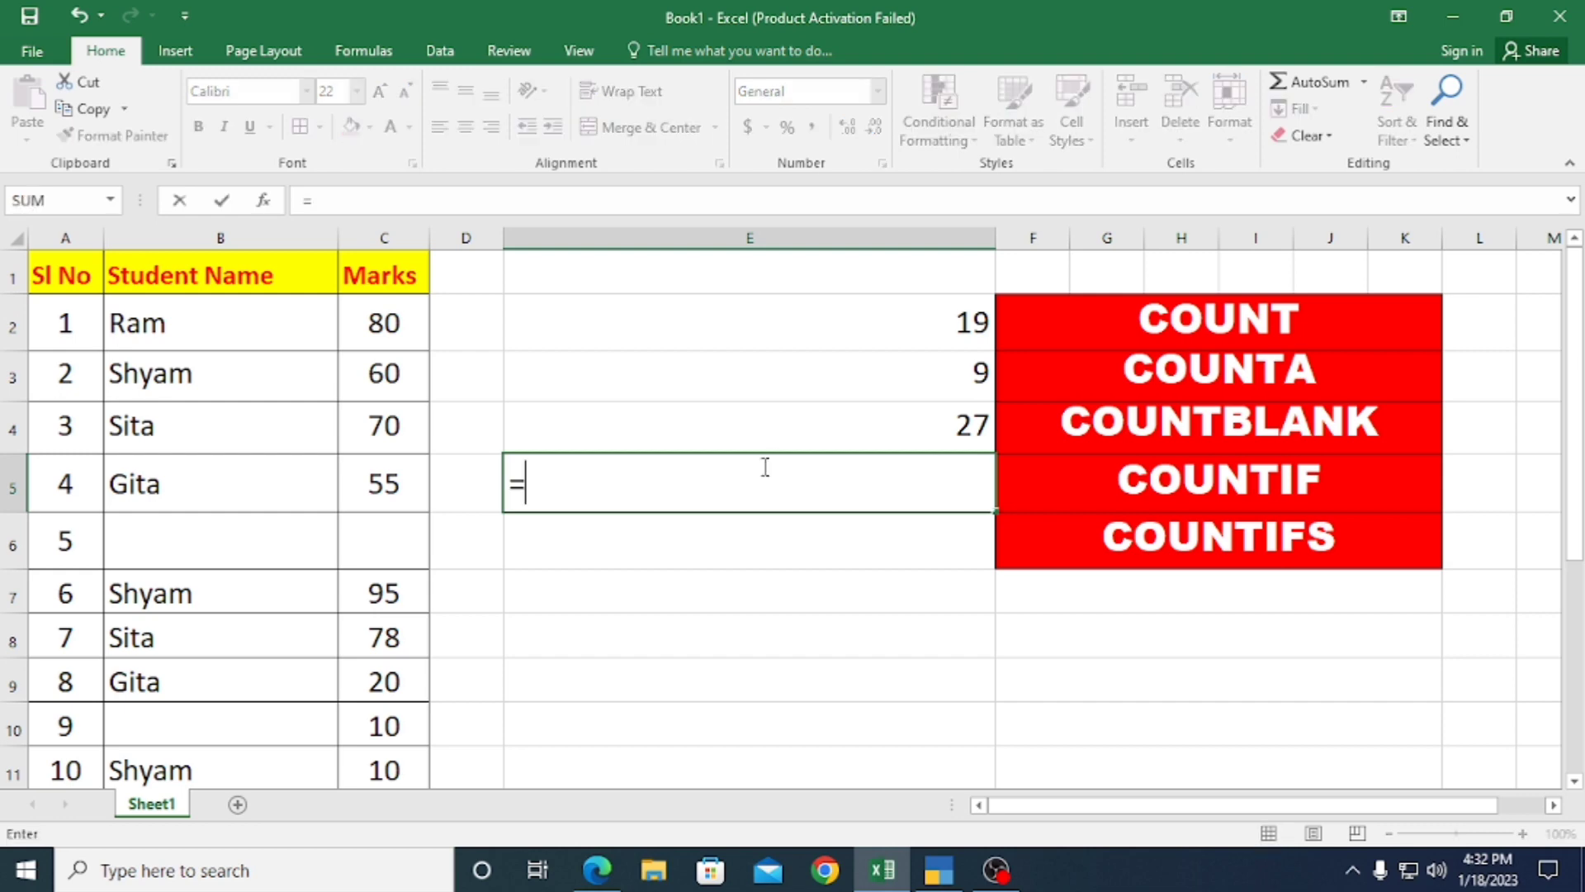
pyautogui.write('COUN')
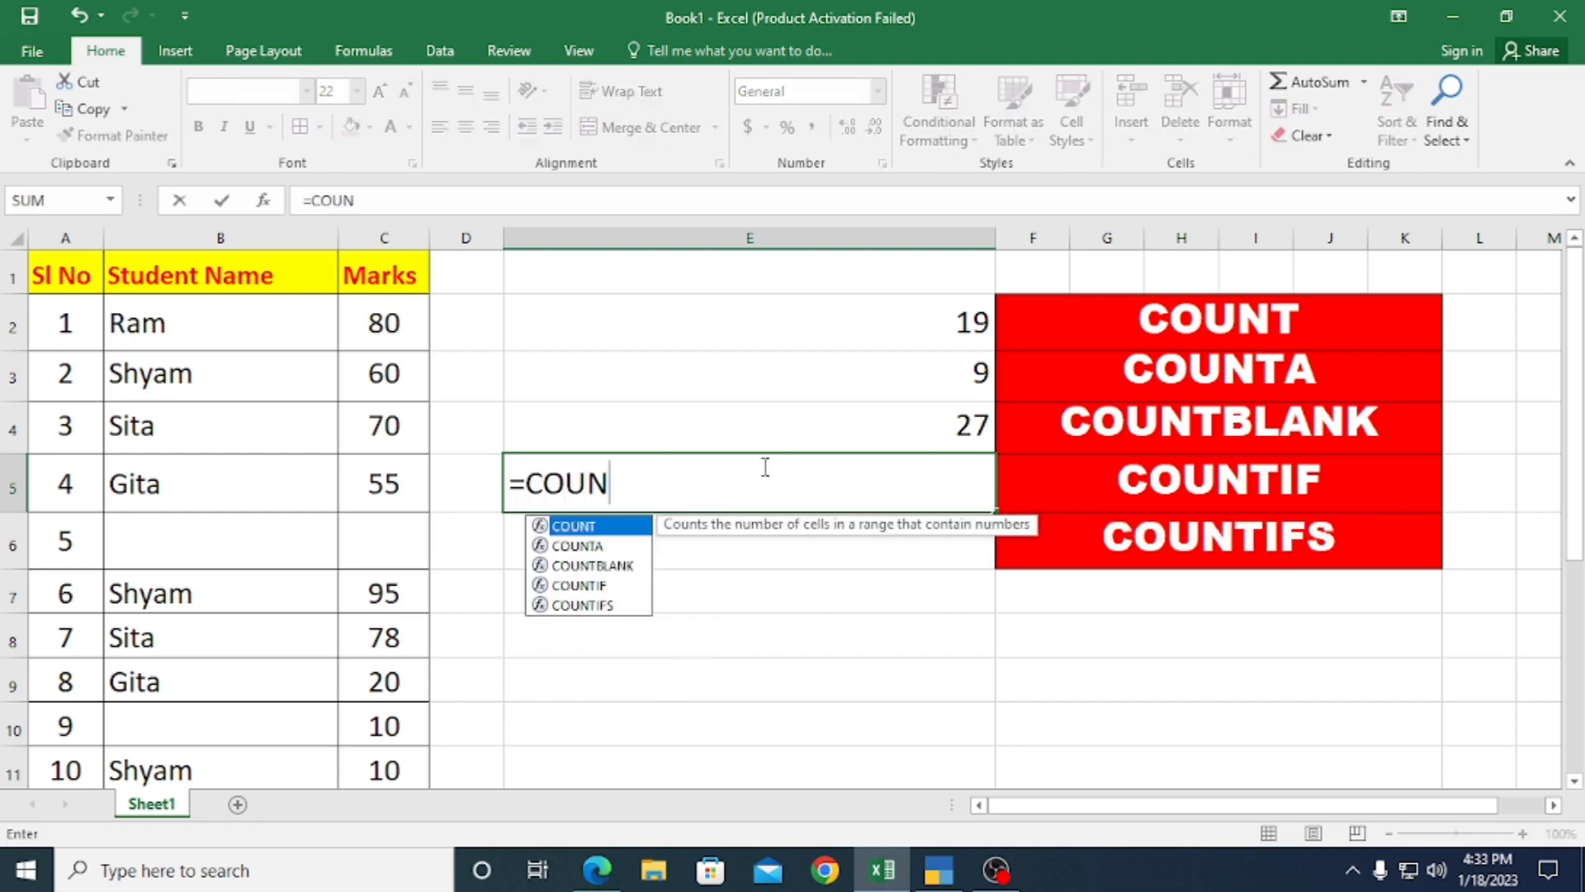
pyautogui.write('TBLANK')
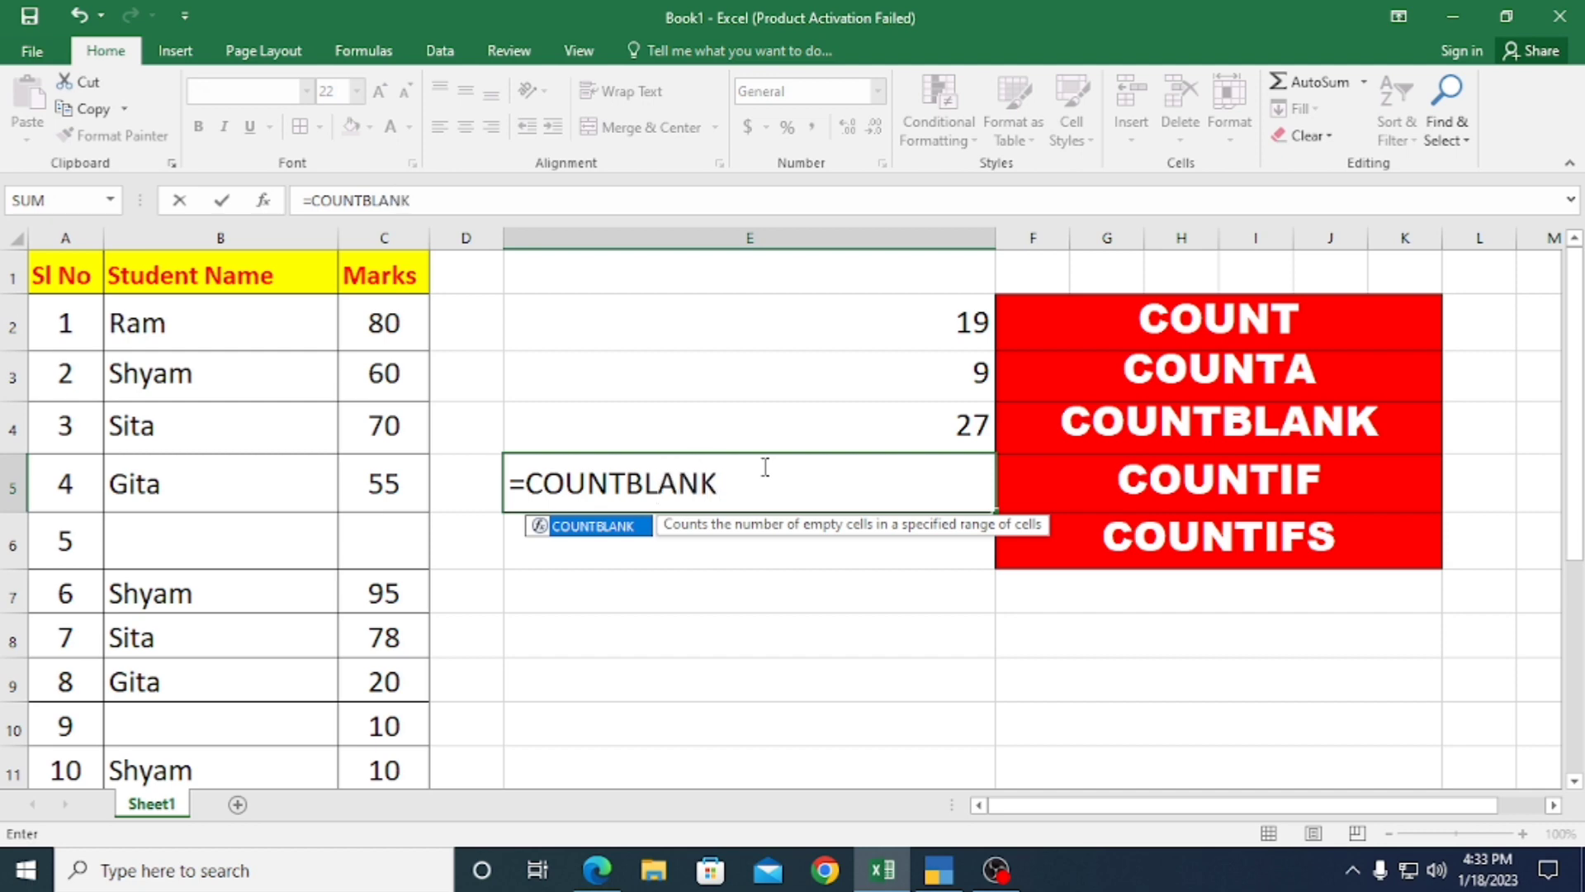
pyautogui.write('(')
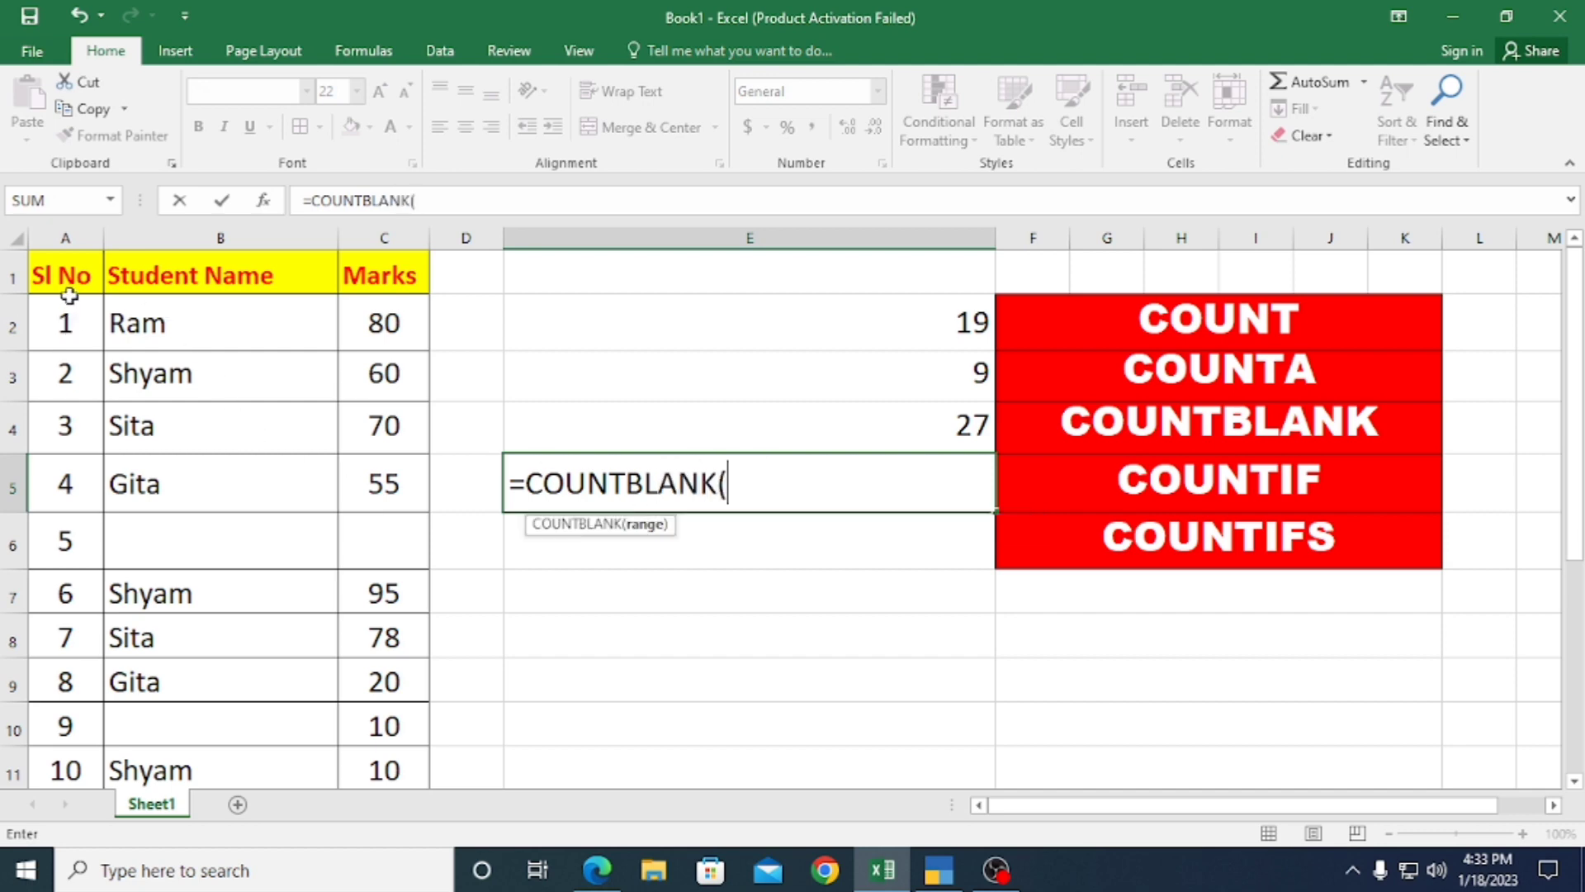
pyautogui.click(97, 286)
pyautogui.moveTo(99, 288); pyautogui.dragTo(364, 758)
pyautogui.write(')')
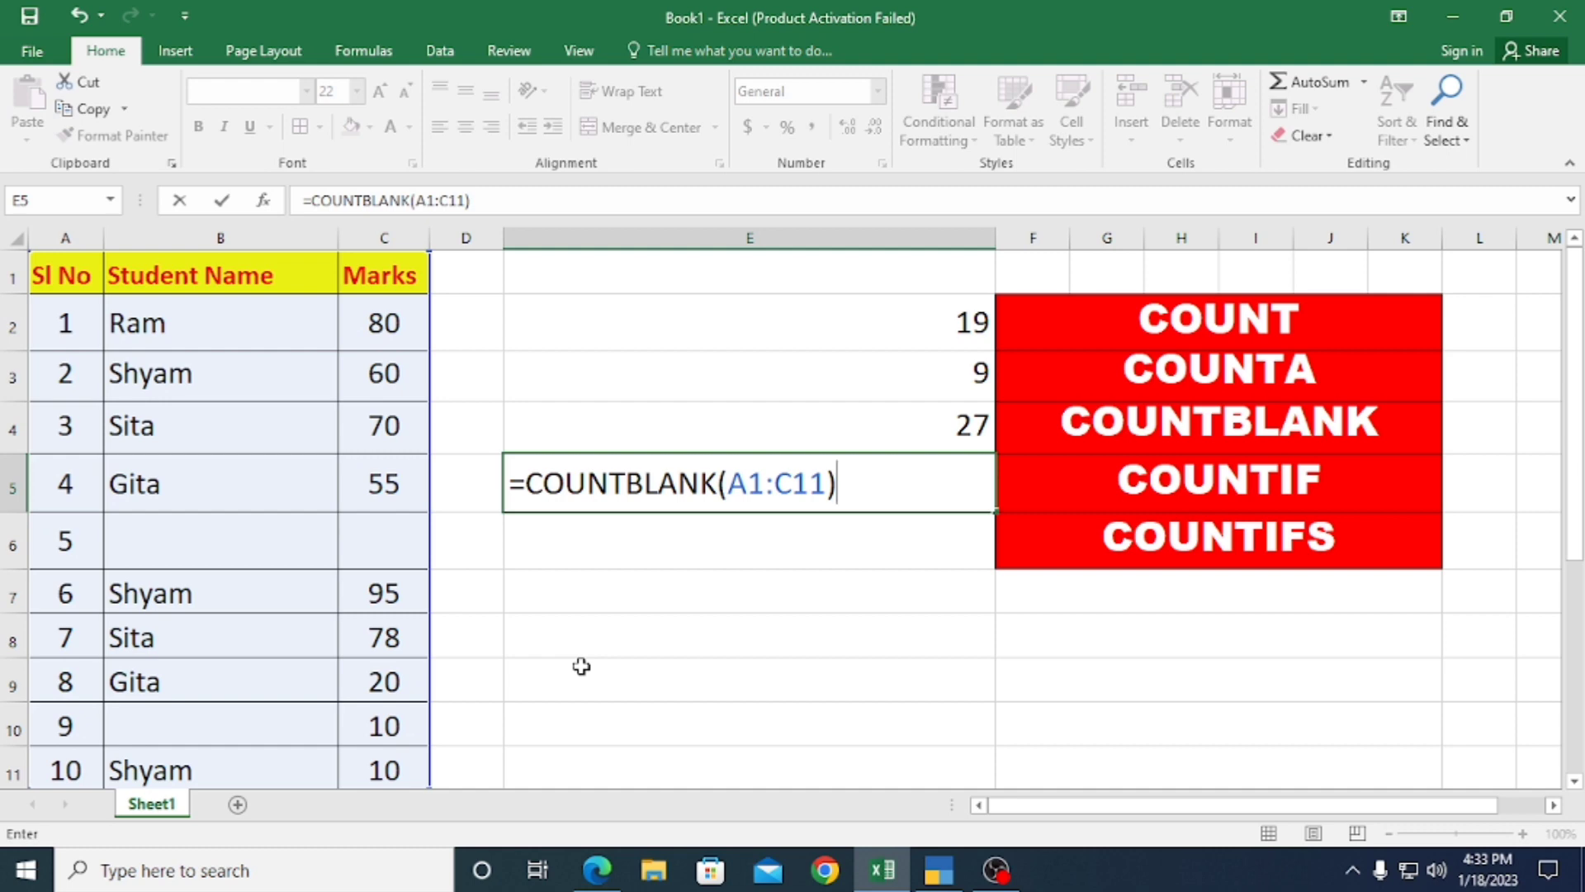
pyautogui.press('Return')
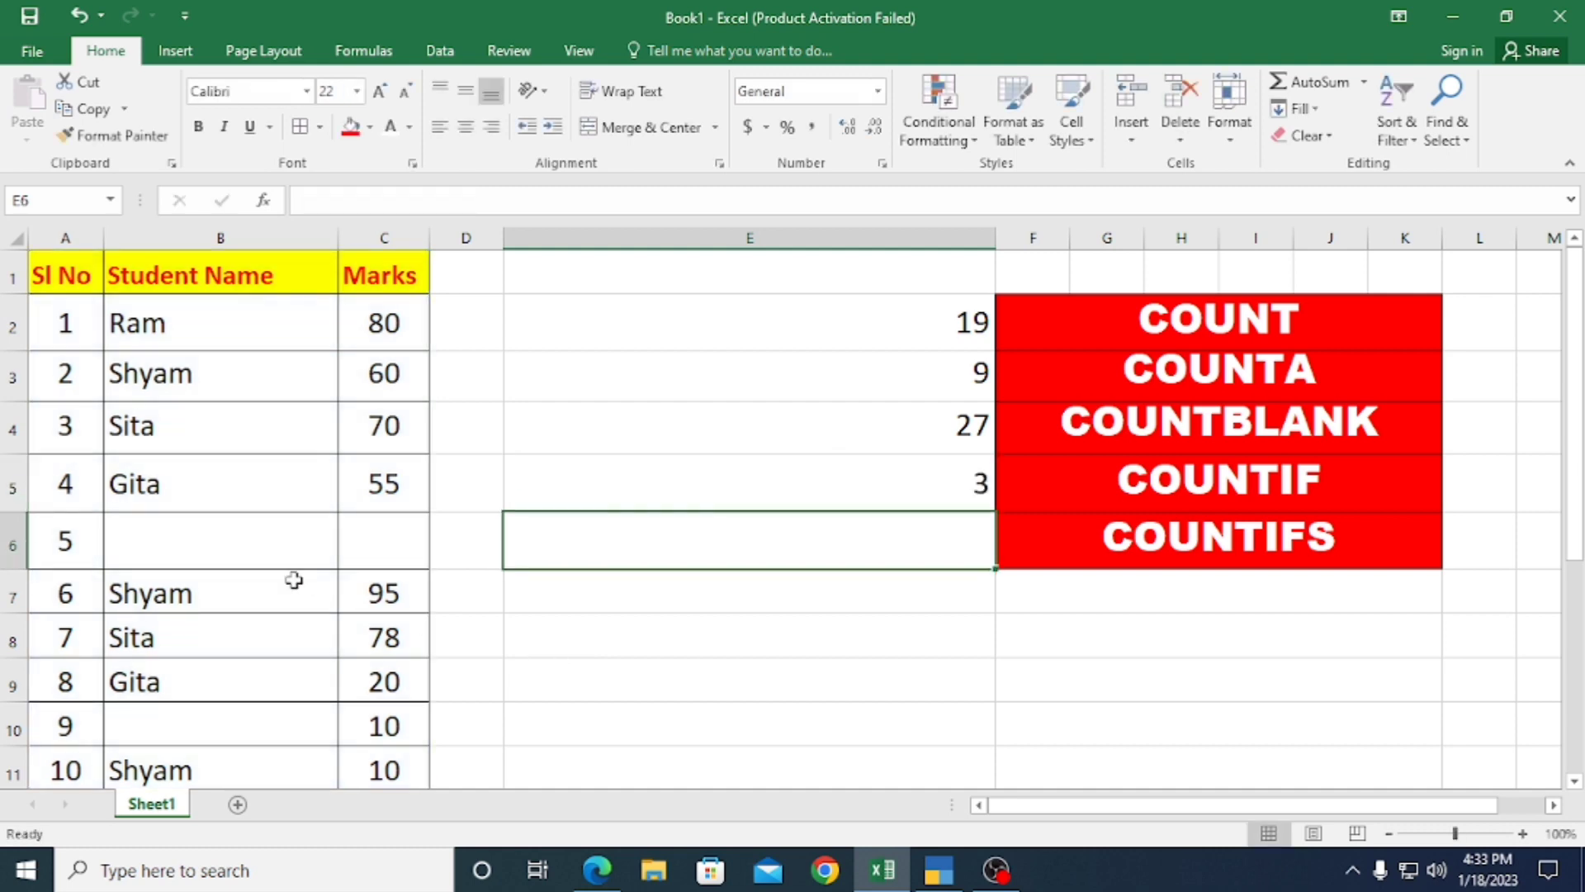
# Step: Check the empty cells B6, C6 and B10 of the student table
pyautogui.click(248, 551)
pyautogui.click(374, 538)
pyautogui.click(251, 720)
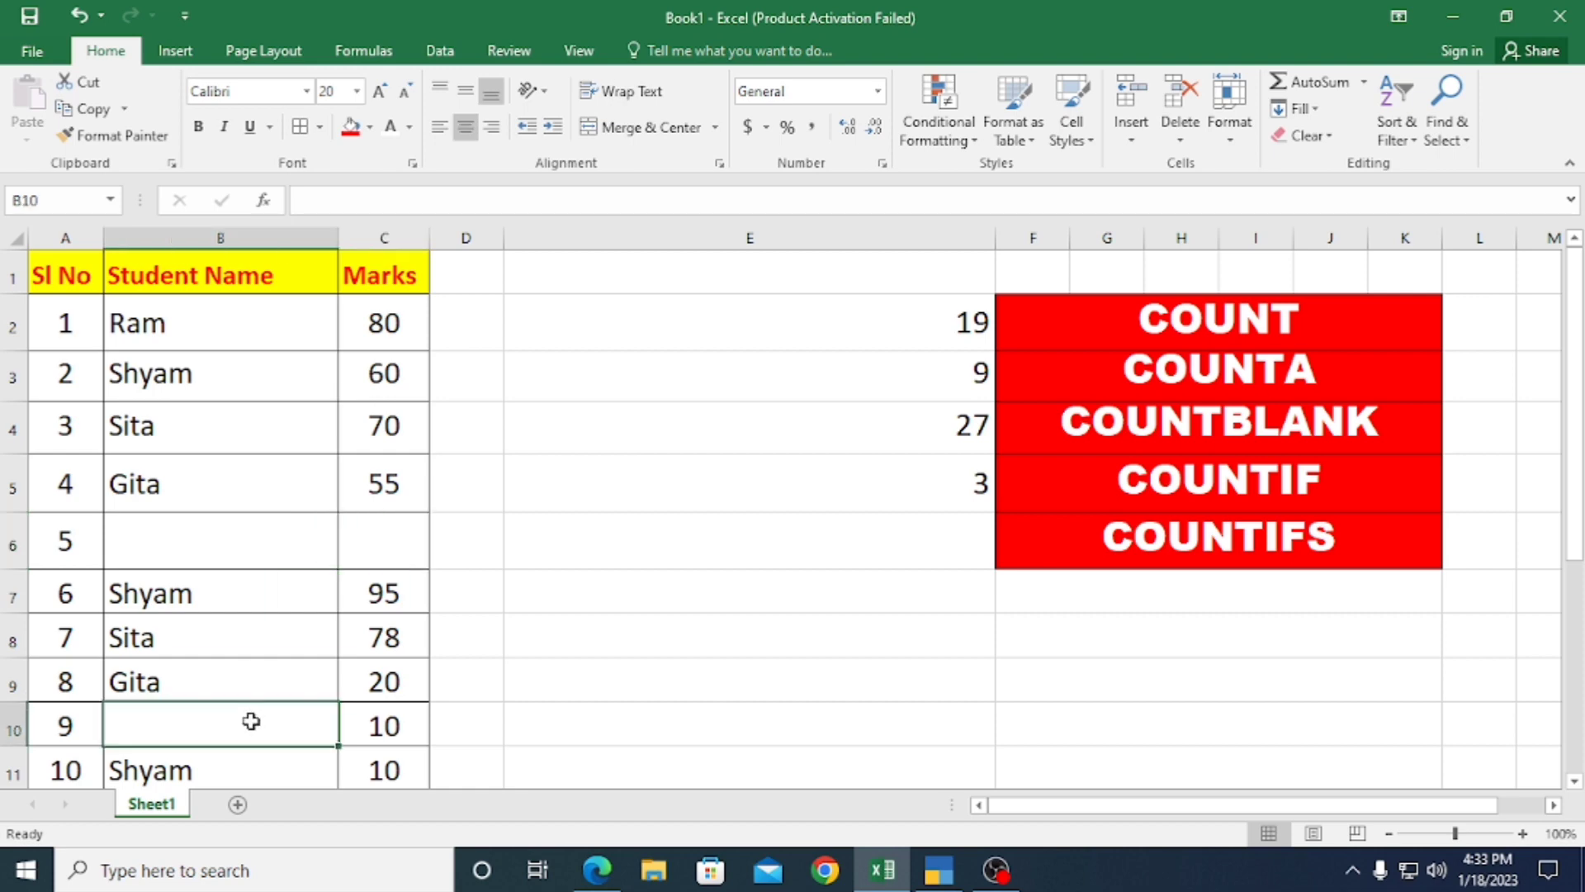
# Step: Enter the formula =COUNTIF(C2:C11,">60") in cell E6 to count the marks above 60
pyautogui.click(681, 558)
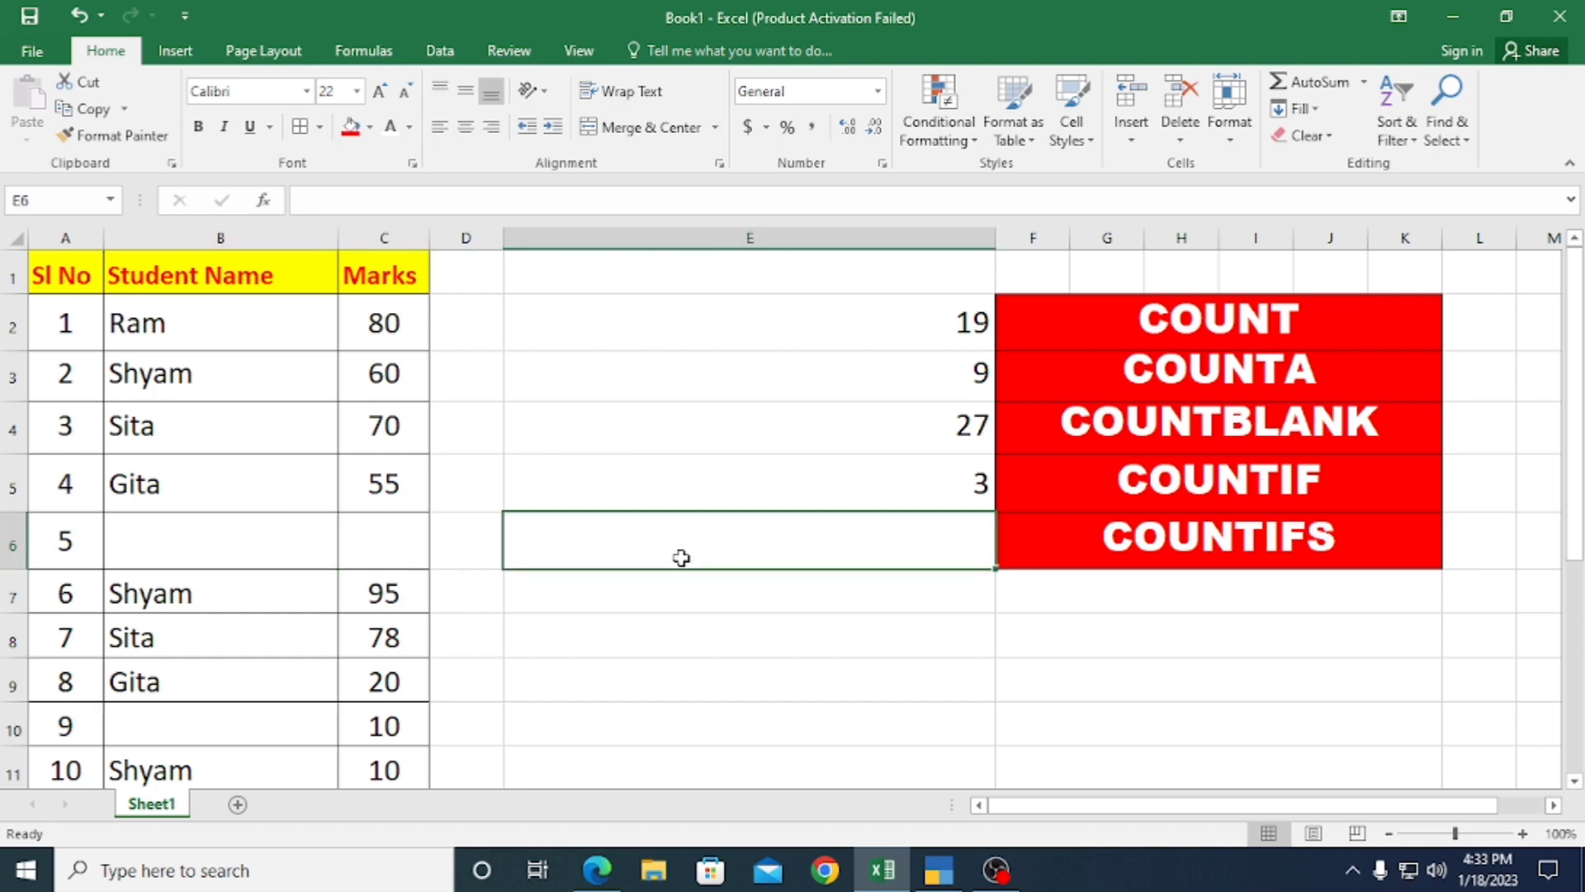
pyautogui.write('=')
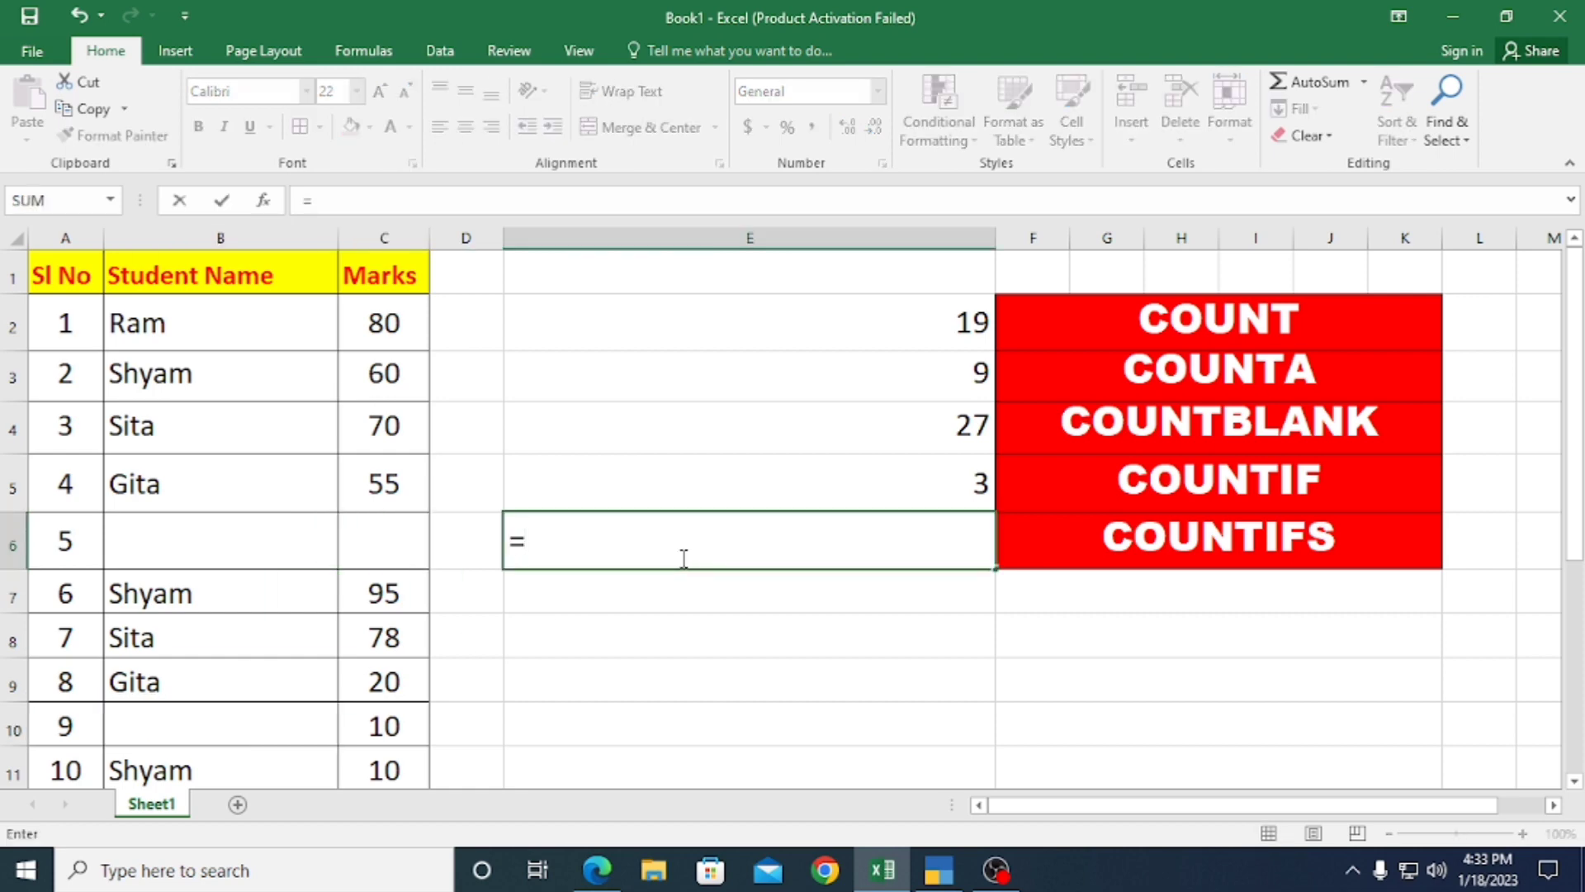
pyautogui.write('COUNTI')
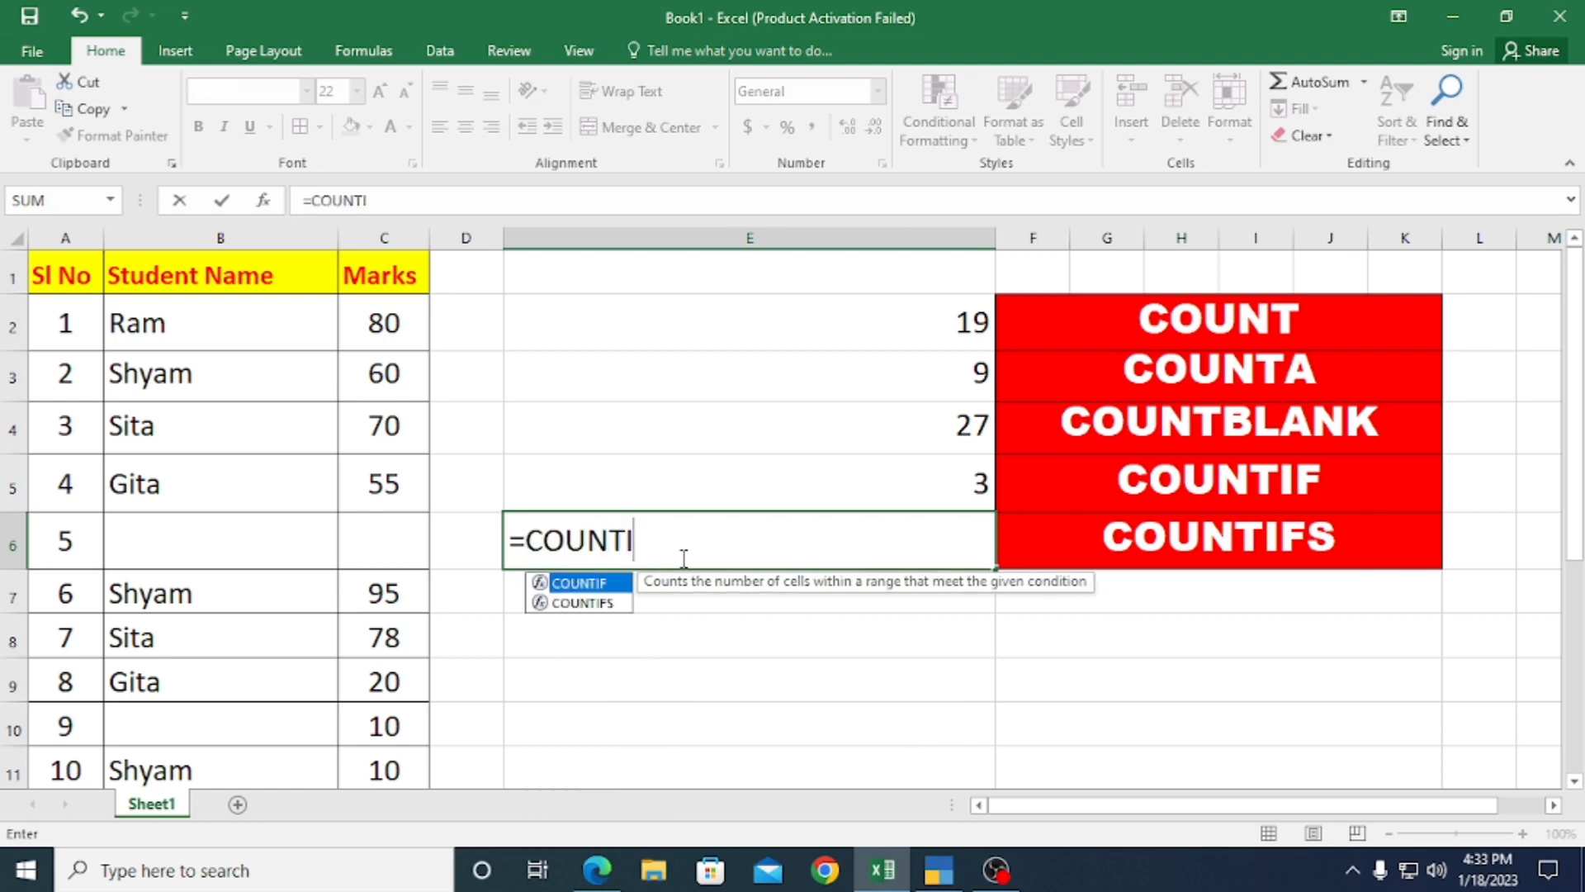
pyautogui.write('F(')
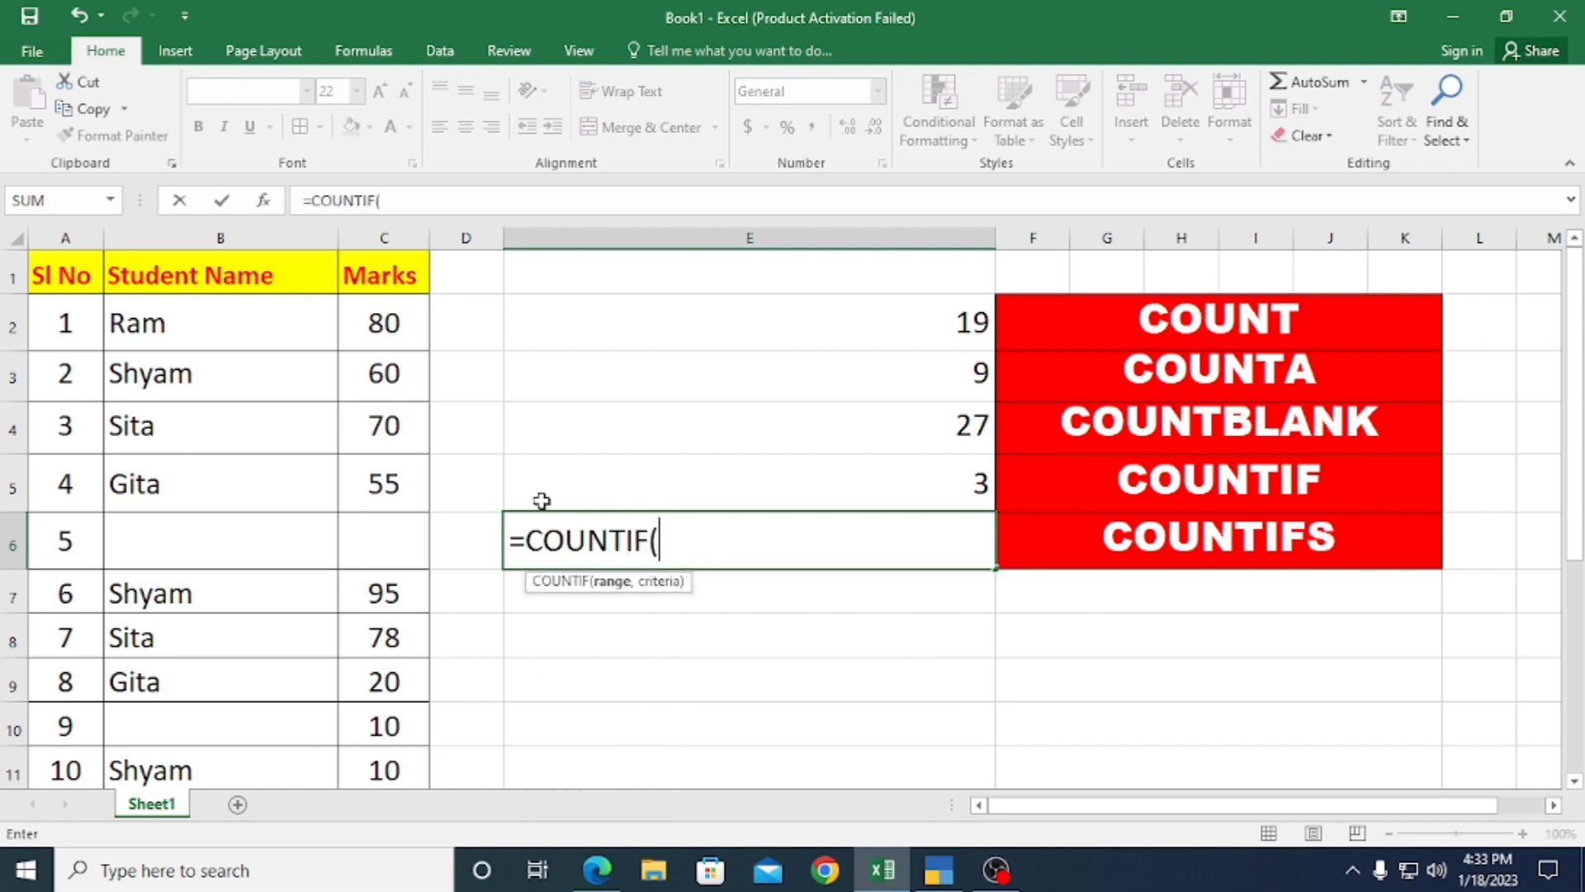
pyautogui.moveTo(368, 310); pyautogui.dragTo(402, 761)
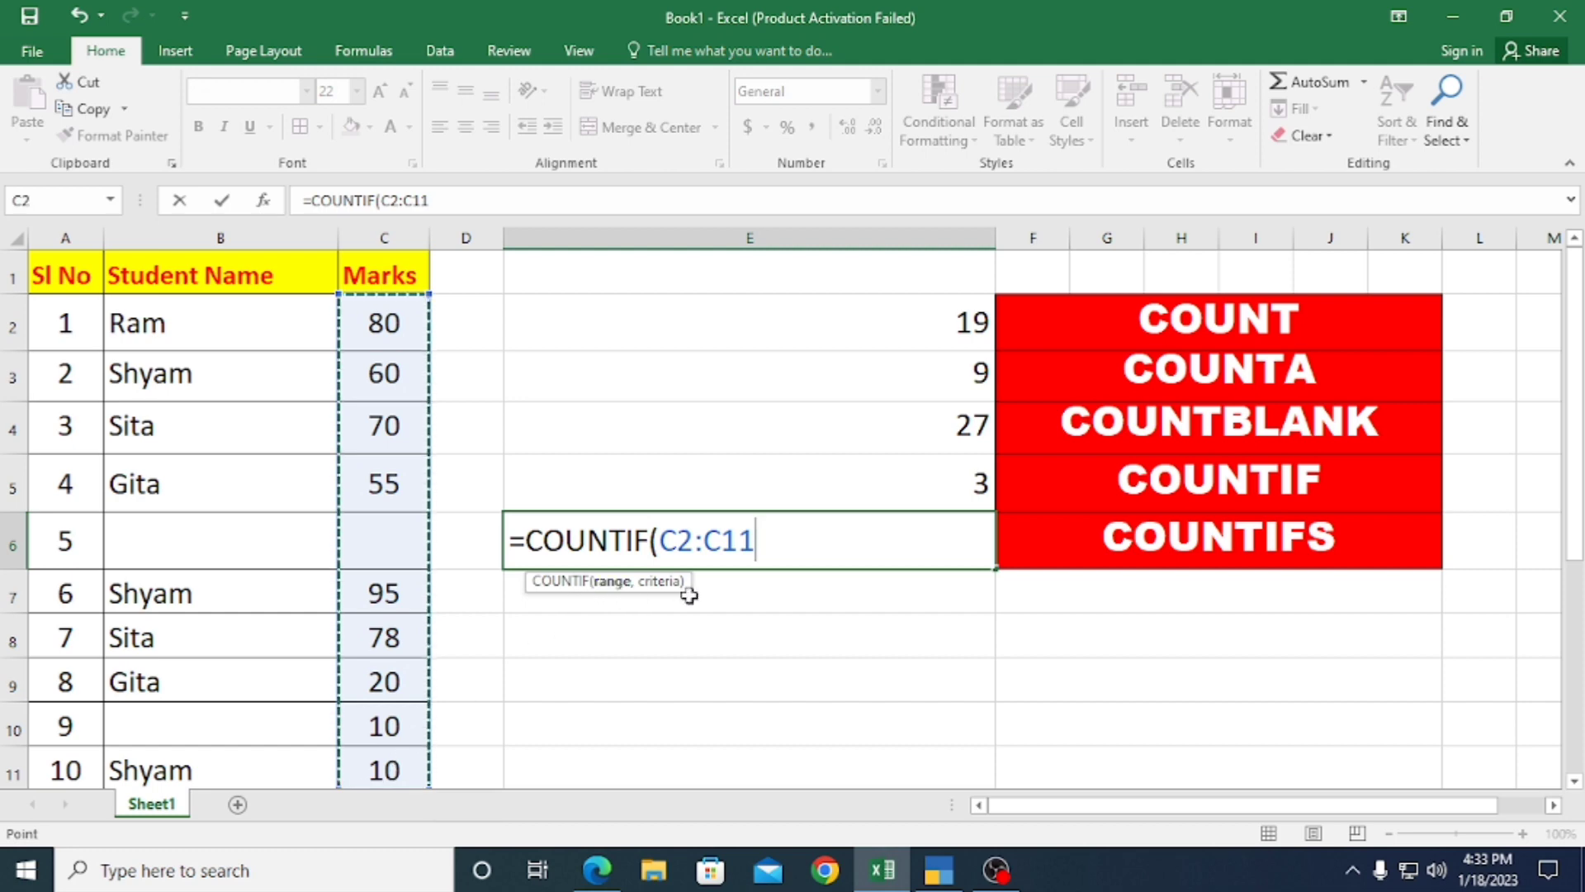
pyautogui.write(',"')
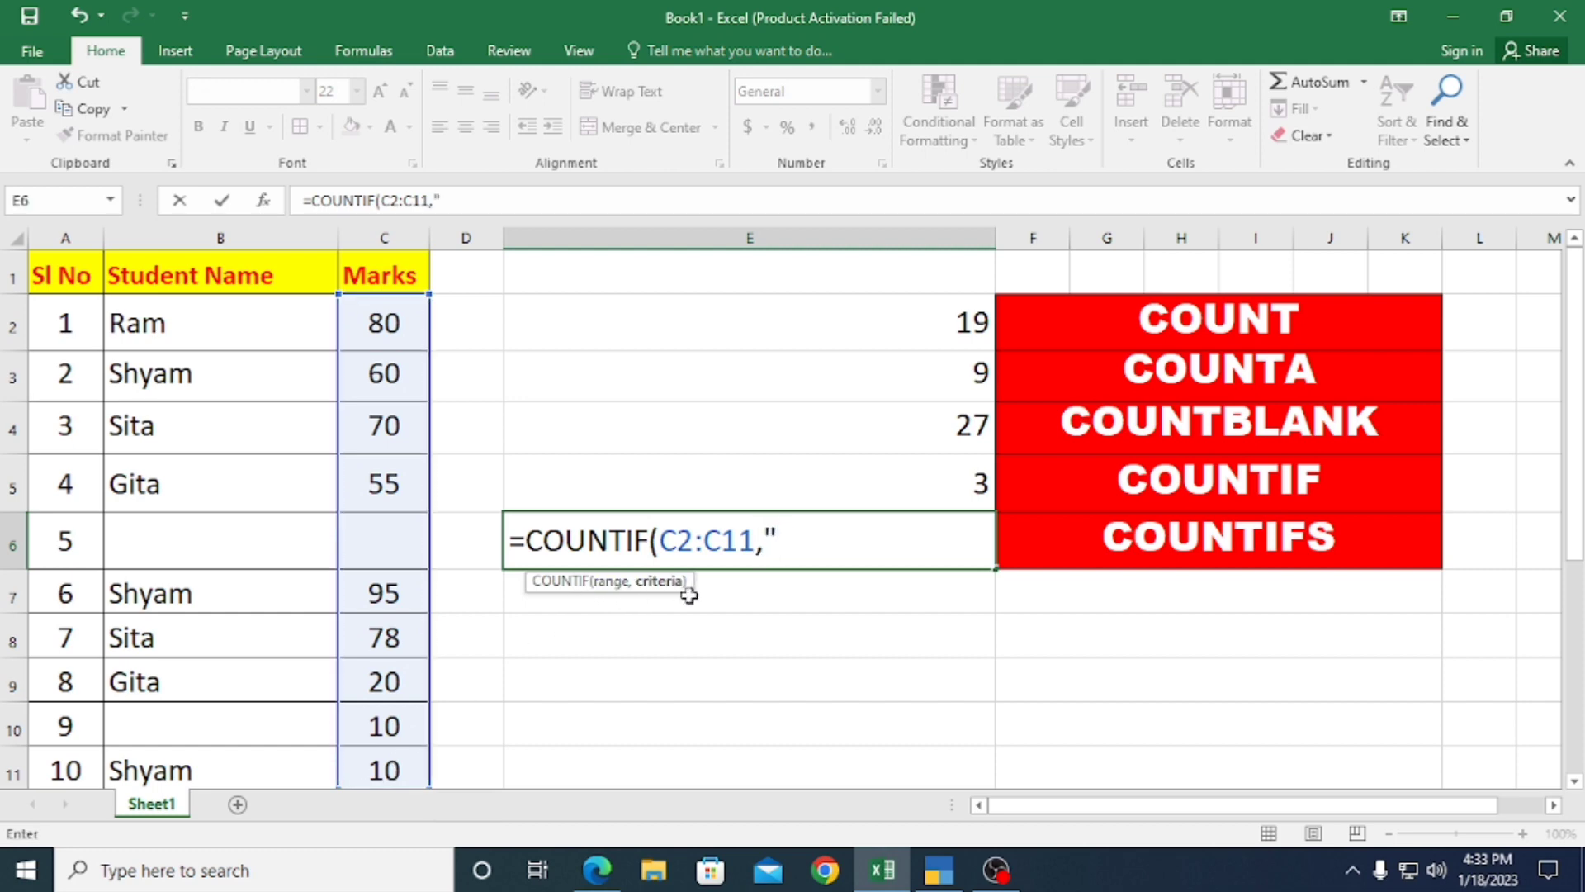
pyautogui.write('>60"')
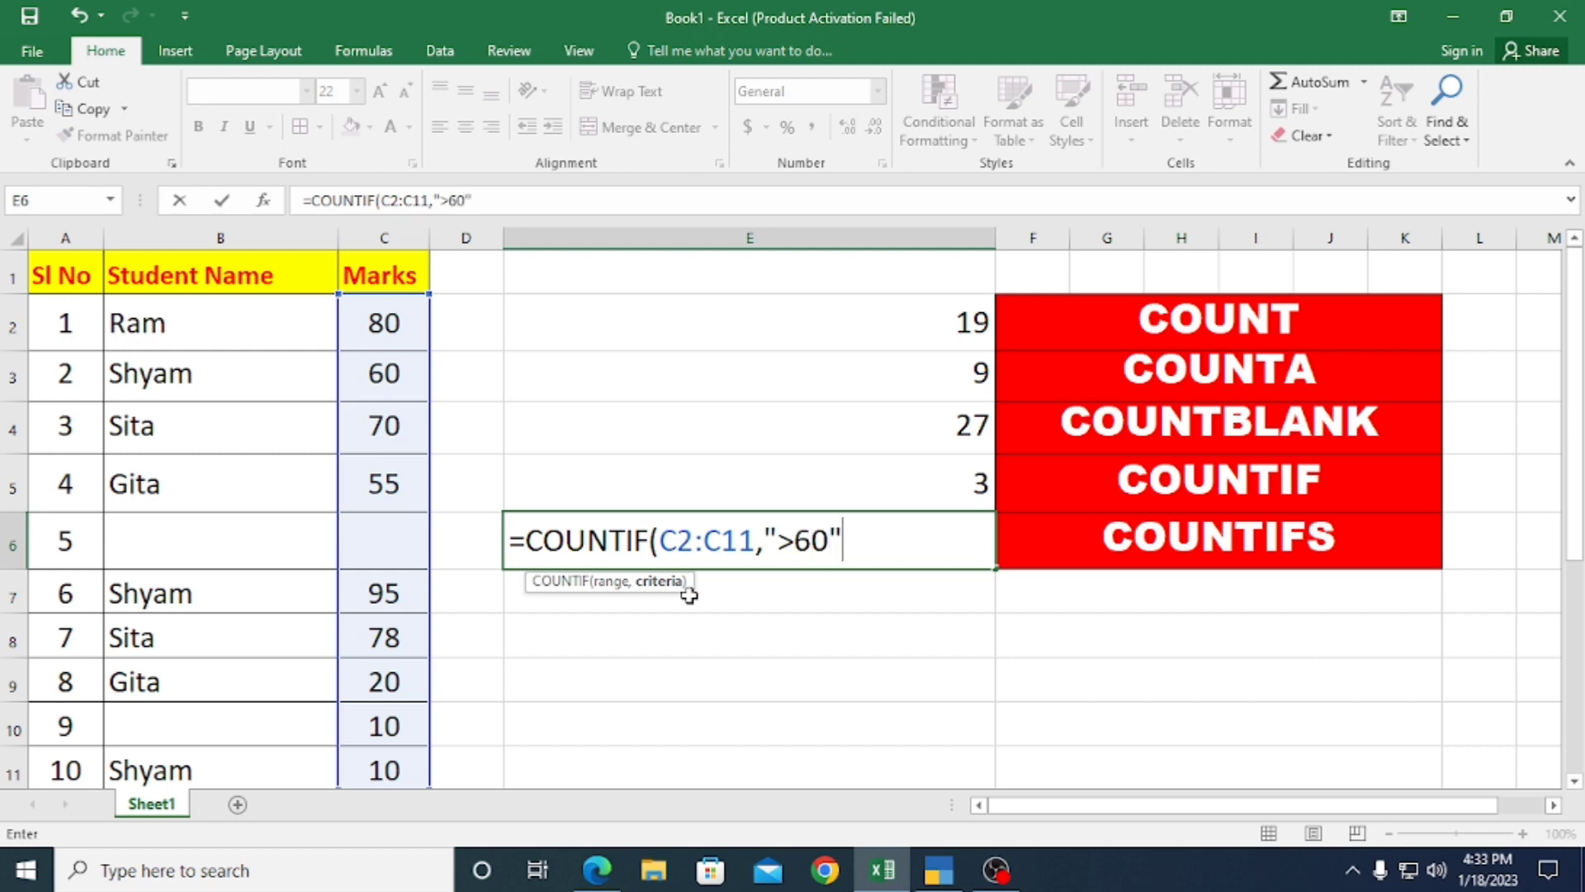
pyautogui.write(')')
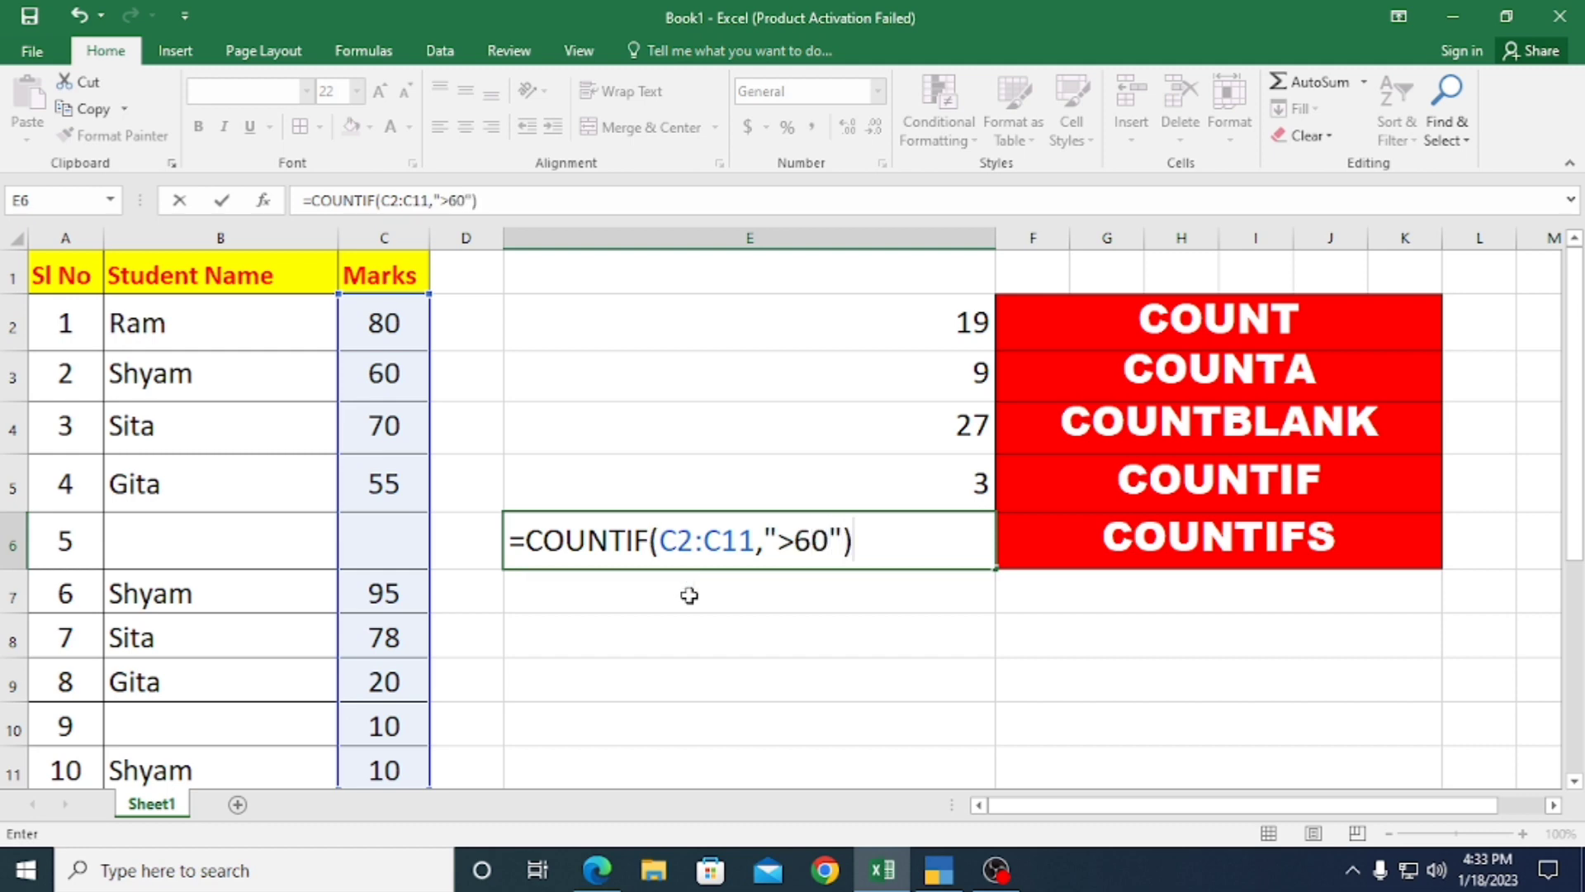
pyautogui.press('Return')
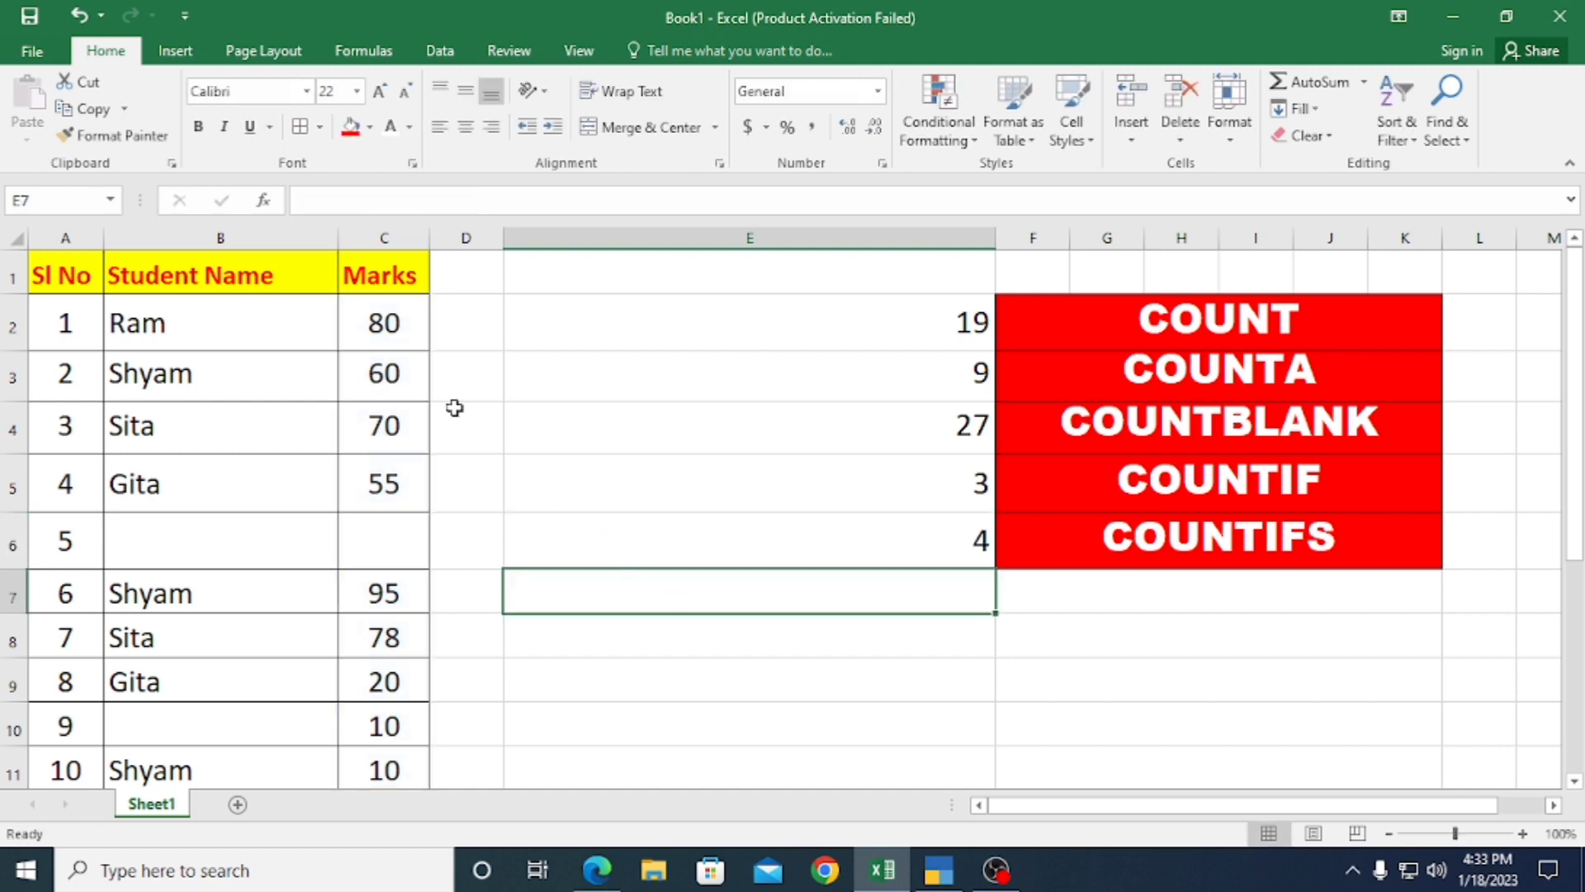
# Step: Select the marks above 60 in cells C2, C4, C7 and C8 together to verify the COUNTIF result
pyautogui.click(397, 323)
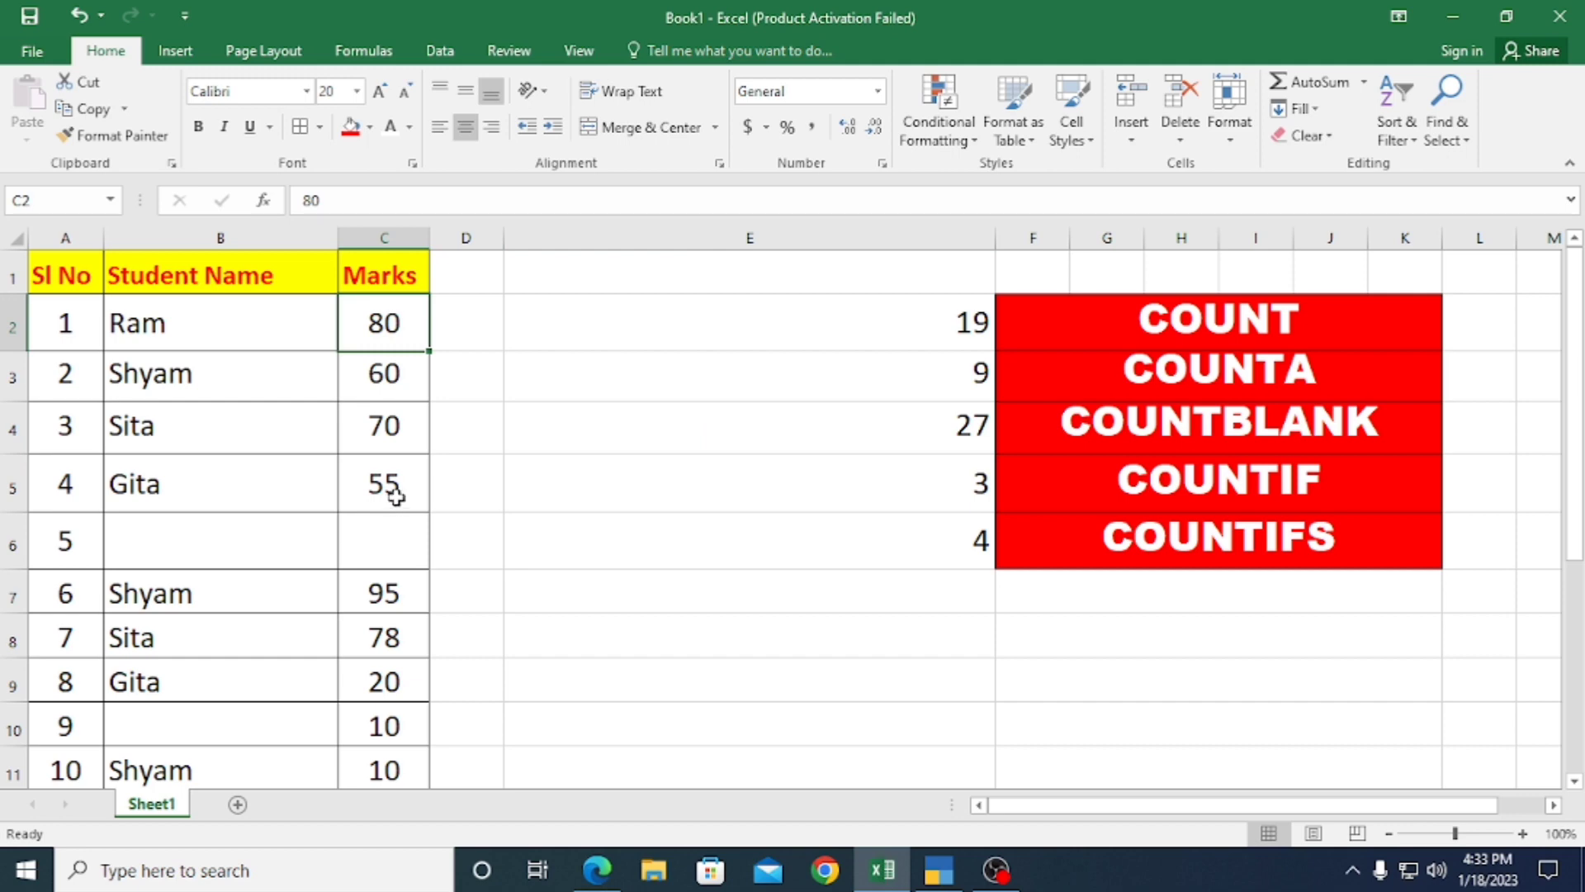
pyautogui.moveTo(395, 329); pyautogui.dragTo(396, 433)
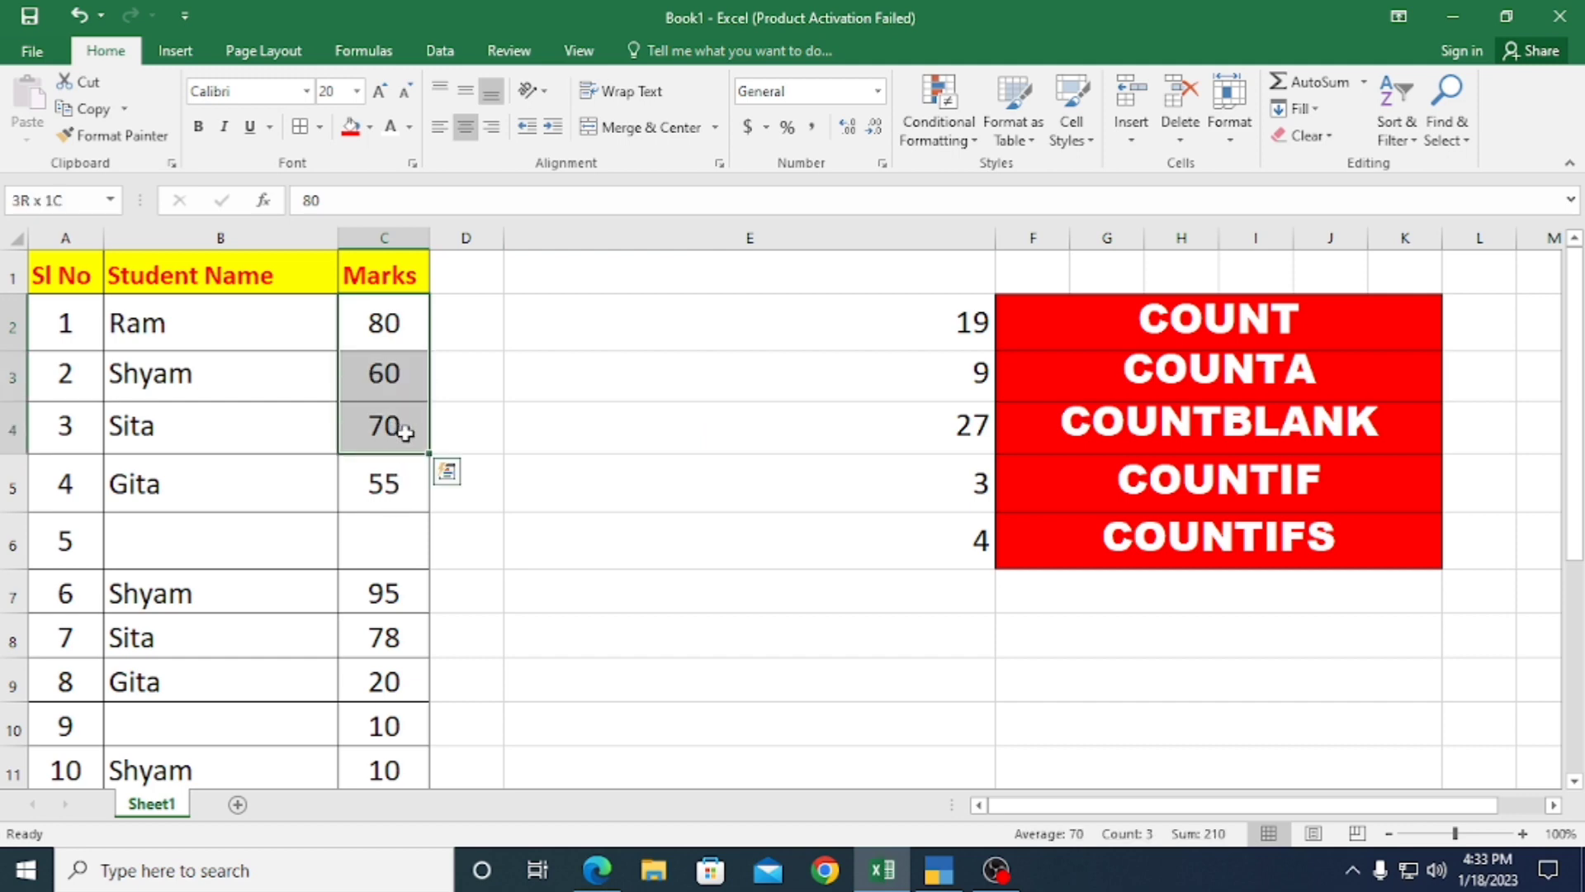
pyautogui.click(383, 330)
pyautogui.keyDown('ctrl'); pyautogui.click(406, 427); pyautogui.keyUp('ctrl')
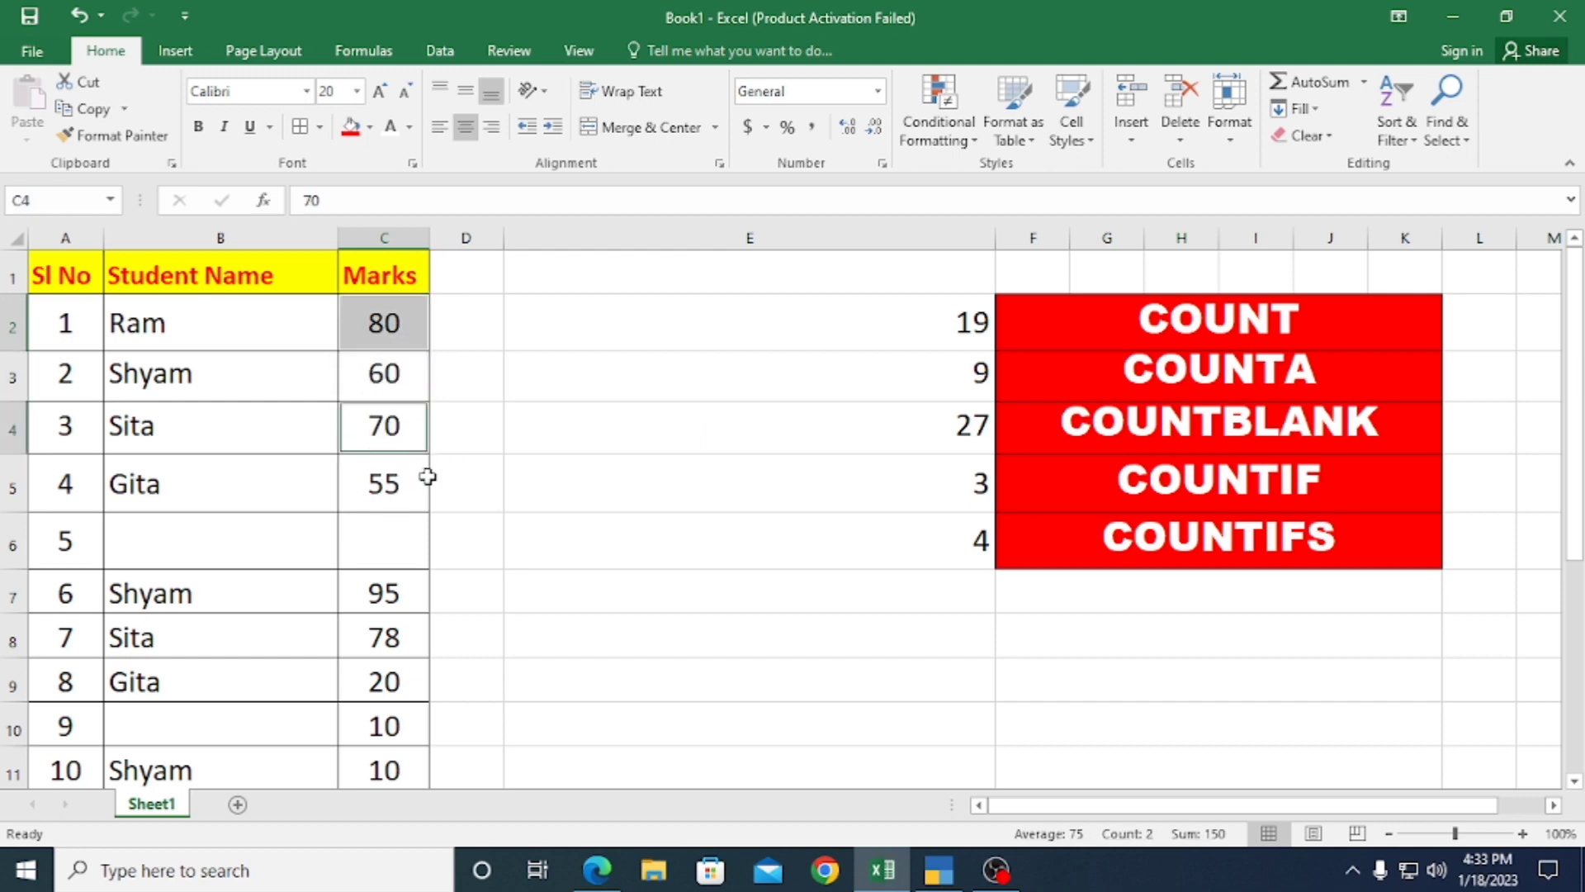
pyautogui.keyDown('ctrl'); pyautogui.click(401, 642); pyautogui.keyUp('ctrl')
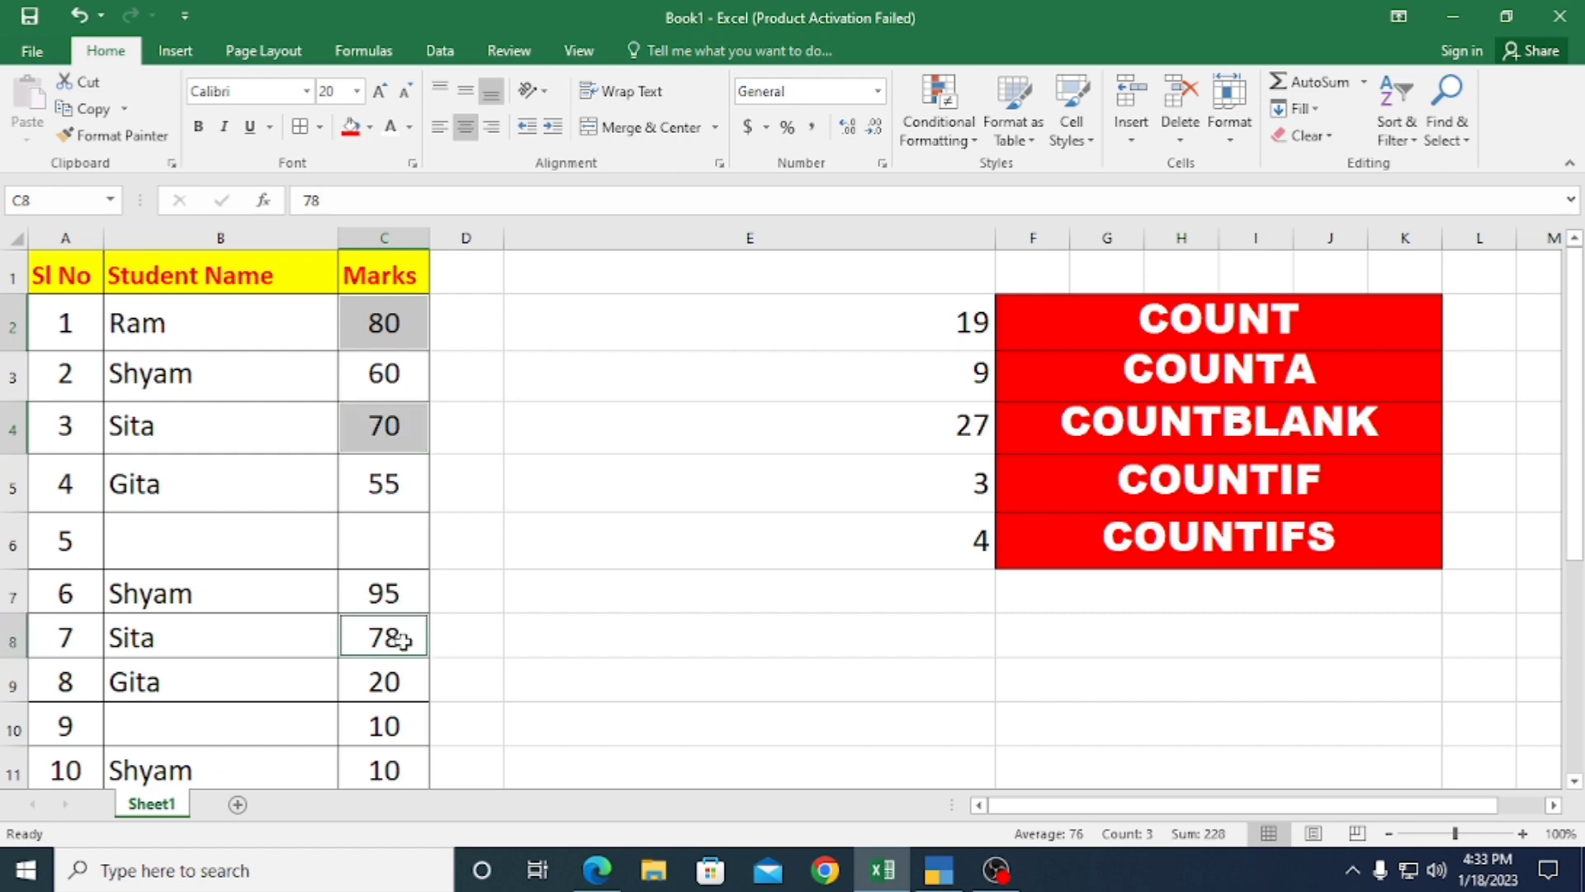
pyautogui.keyDown('ctrl'); pyautogui.click(397, 602); pyautogui.keyUp('ctrl')
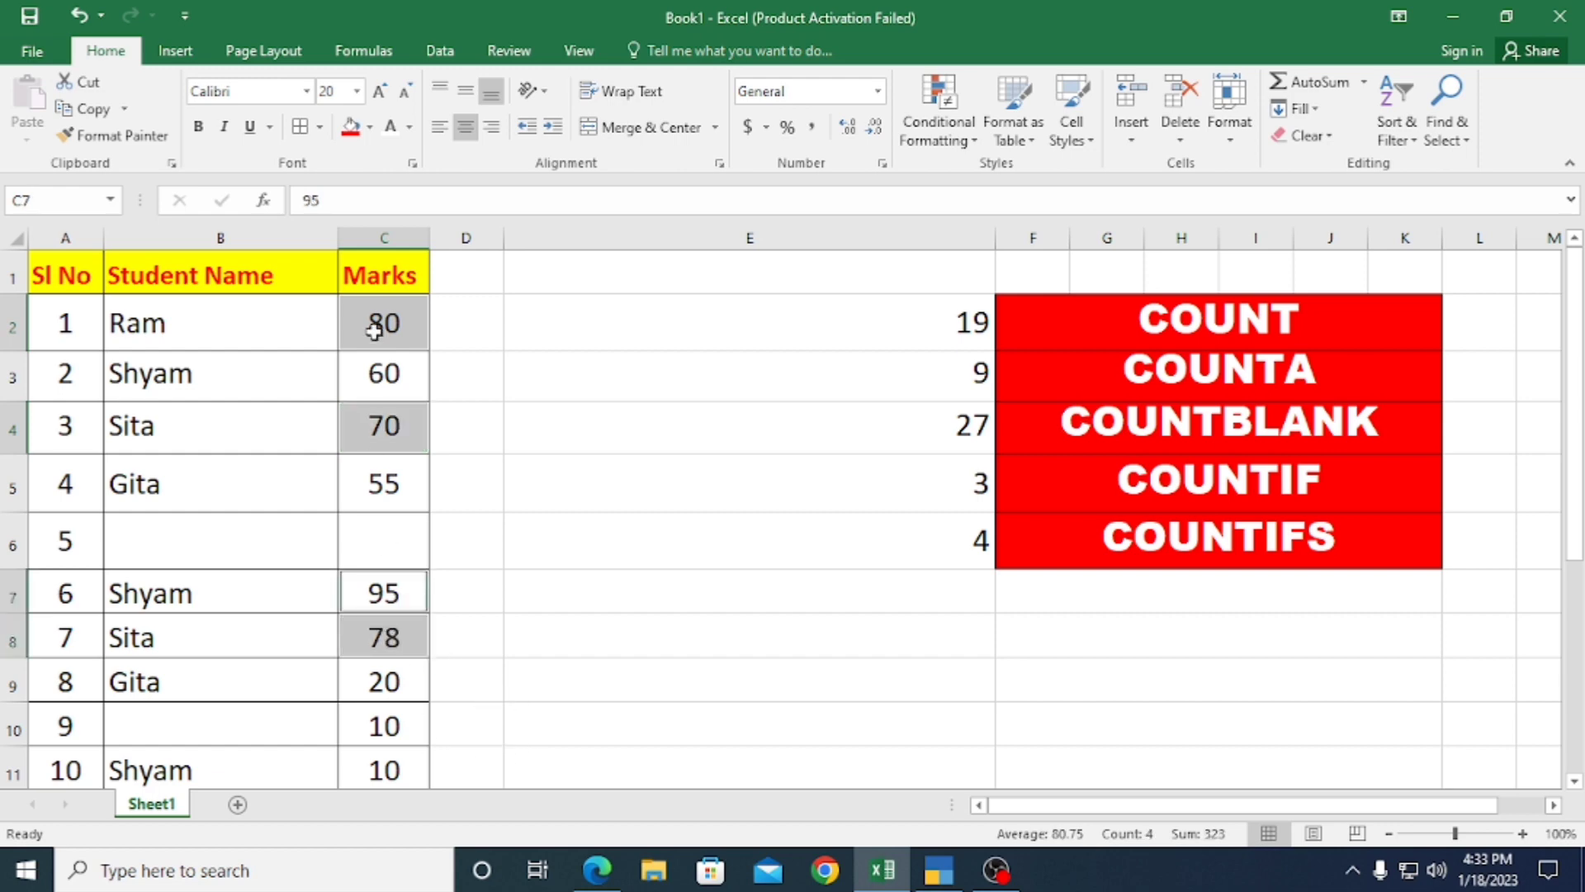
# Step: Enter the formula =COUNTIF(C2:C11,"<60") in cell E7 to count the marks below 60
pyautogui.click(746, 591)
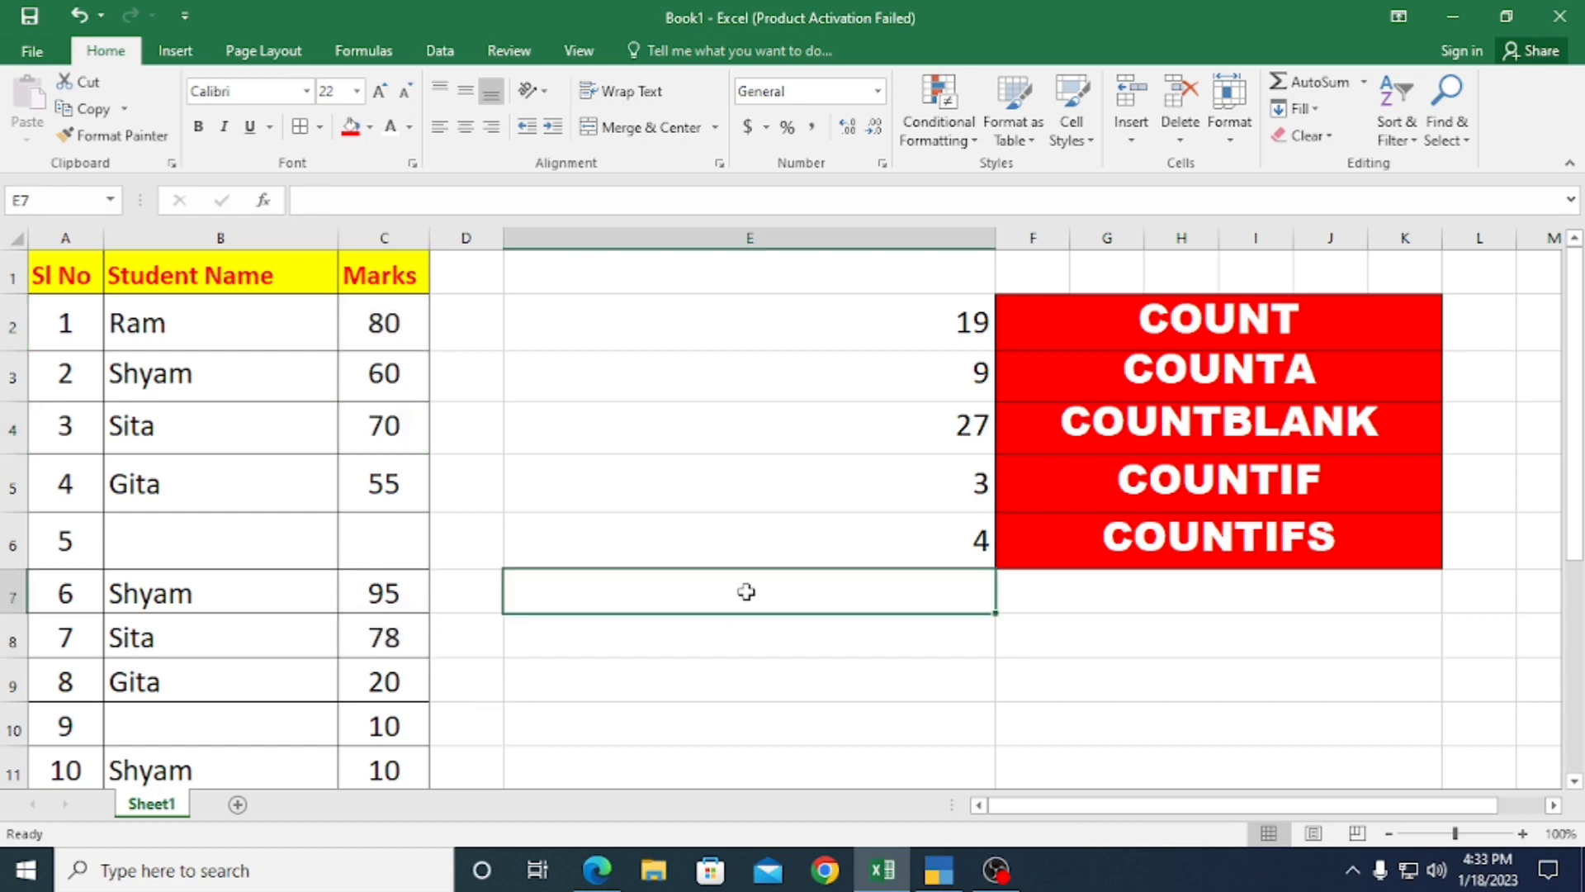
pyautogui.write('=COUNTIF(')
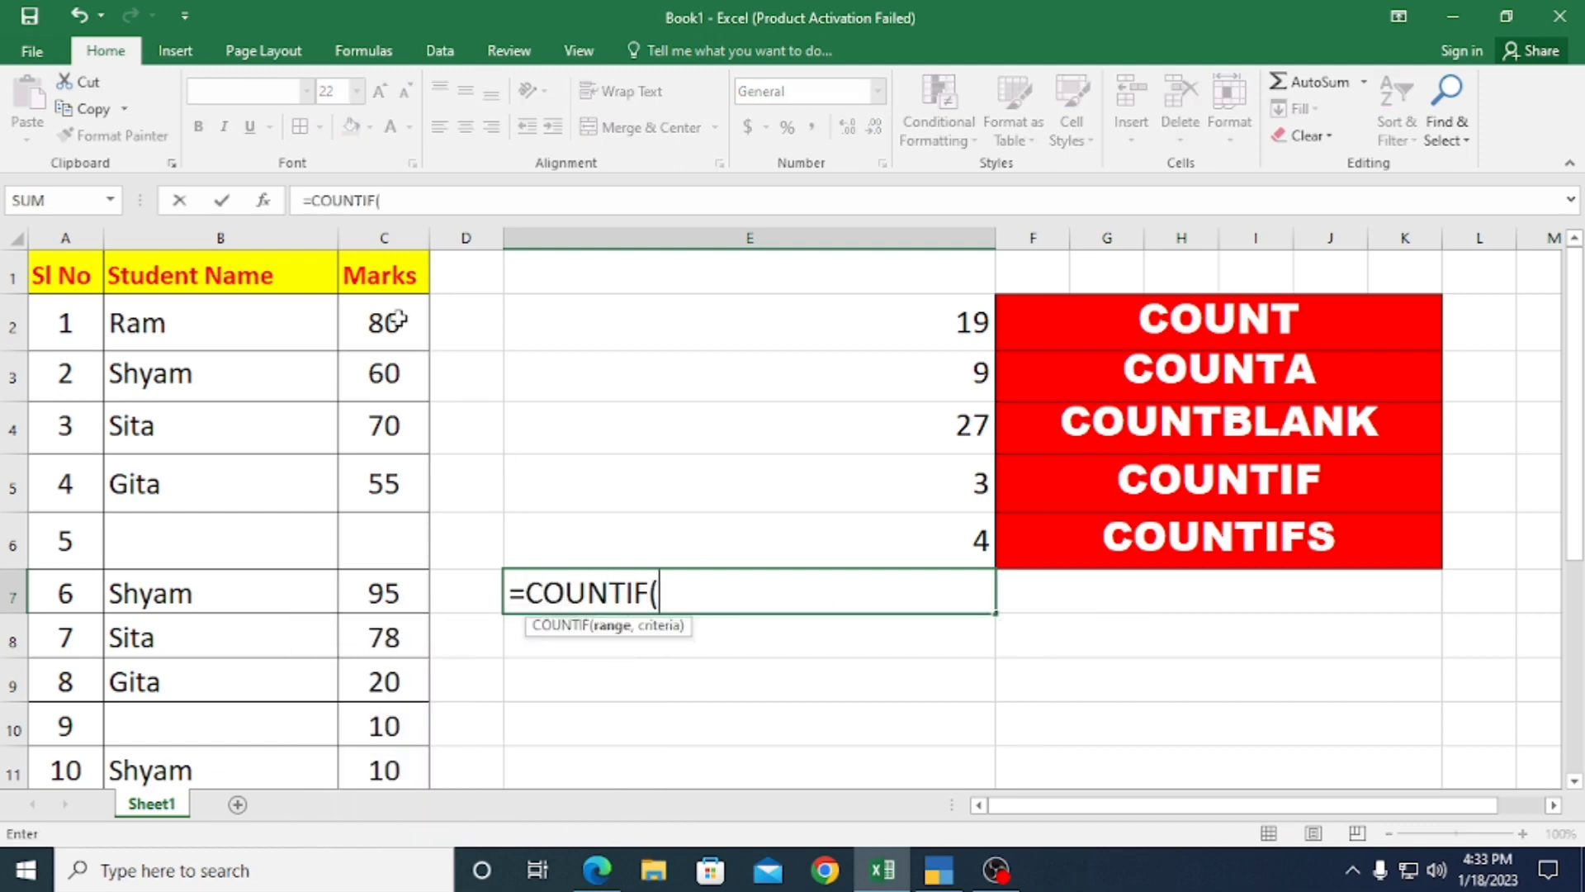
pyautogui.moveTo(388, 323); pyautogui.dragTo(391, 761)
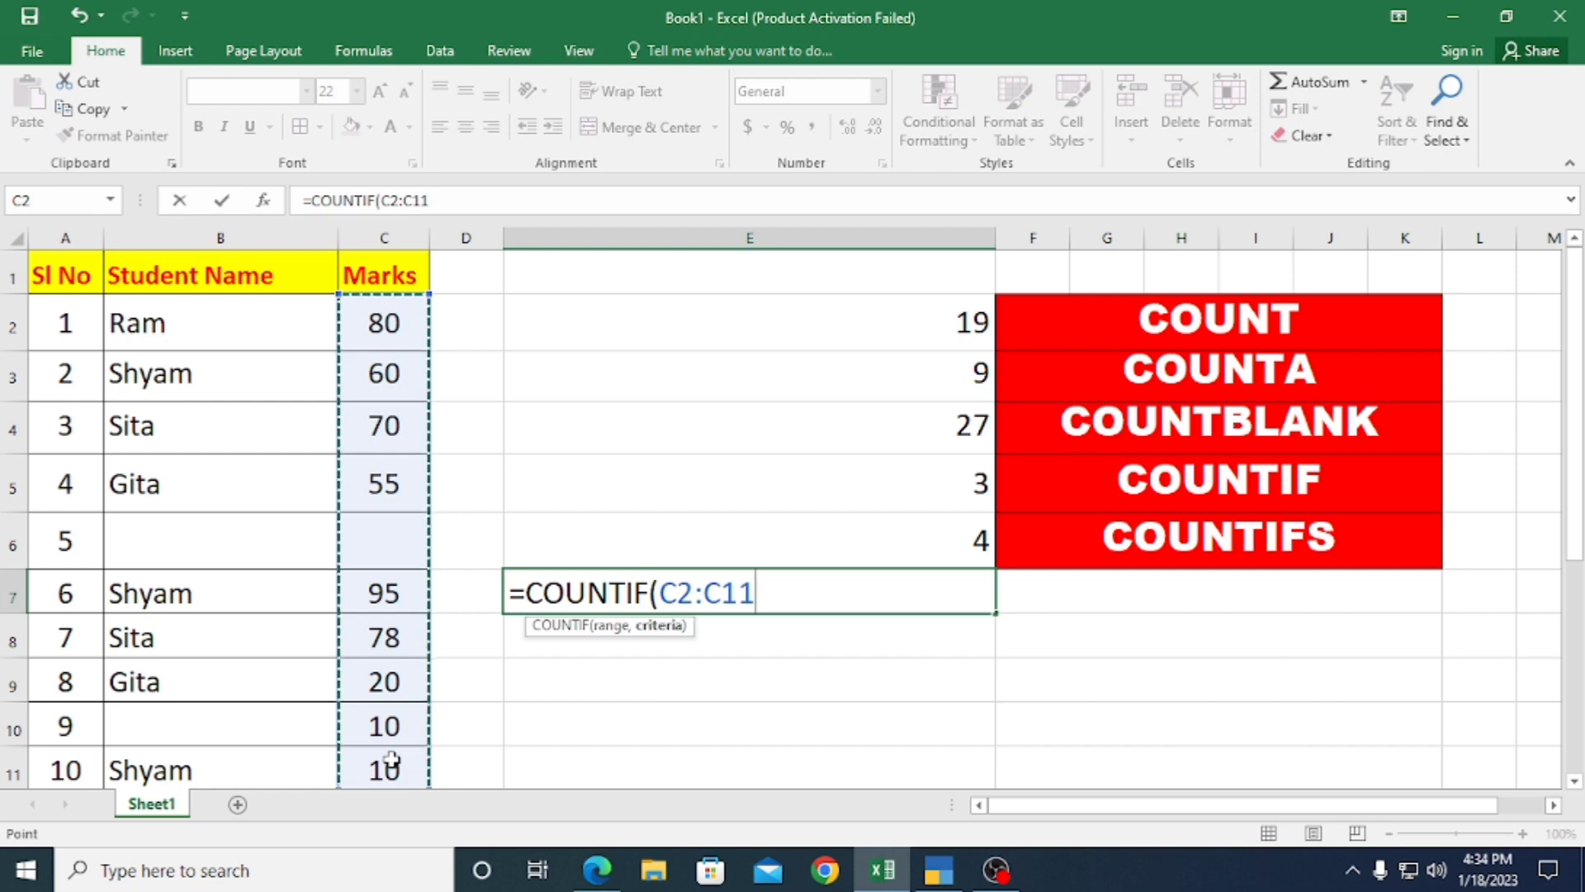
pyautogui.write(',"<60')
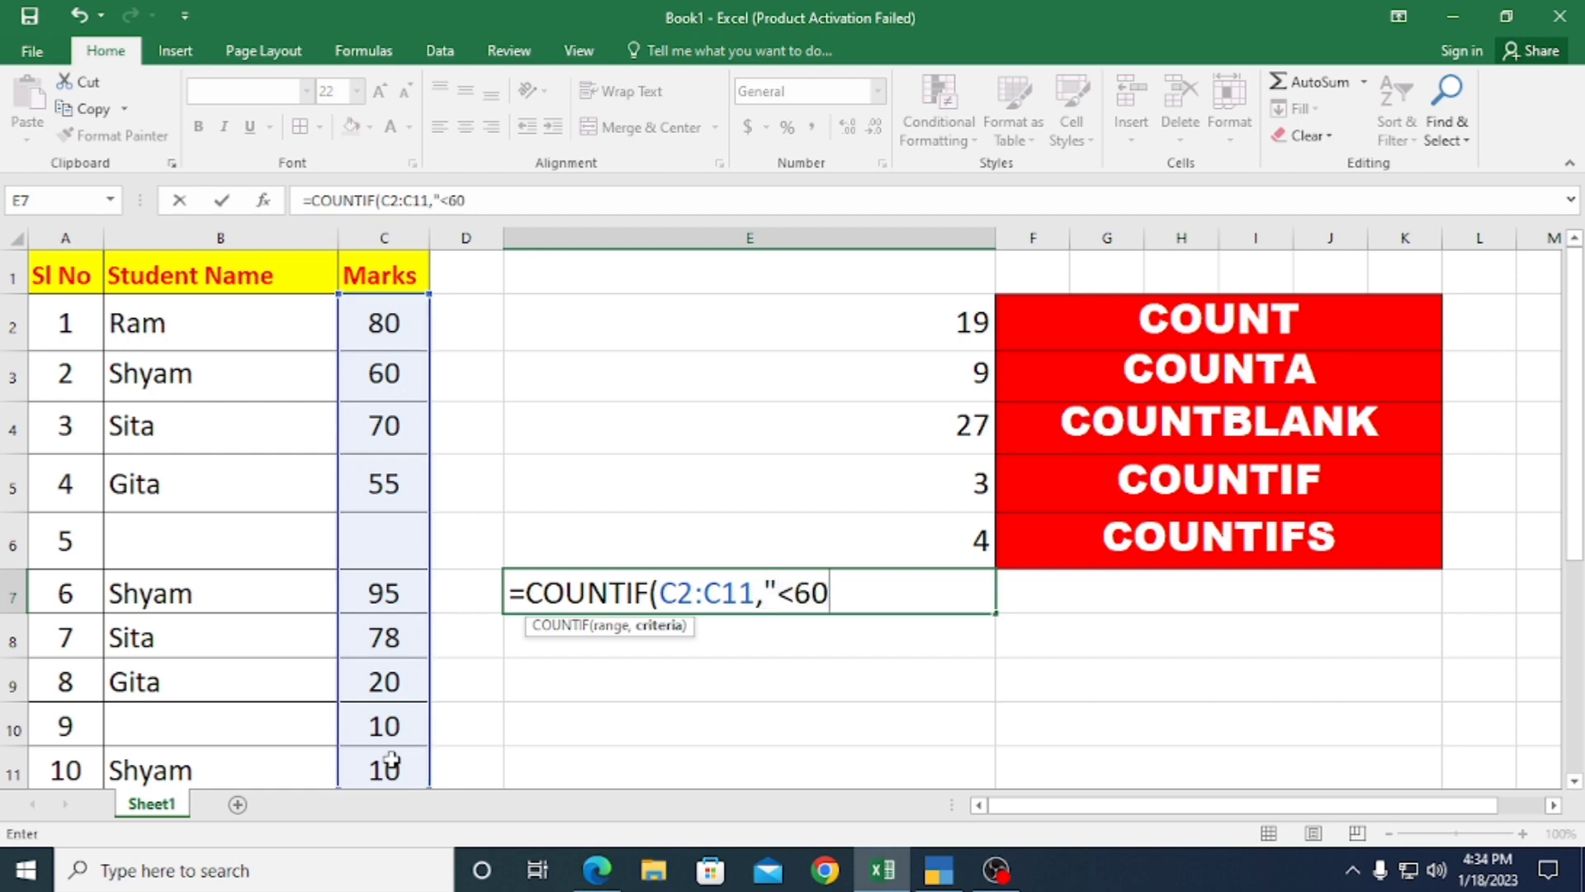
pyautogui.write('")')
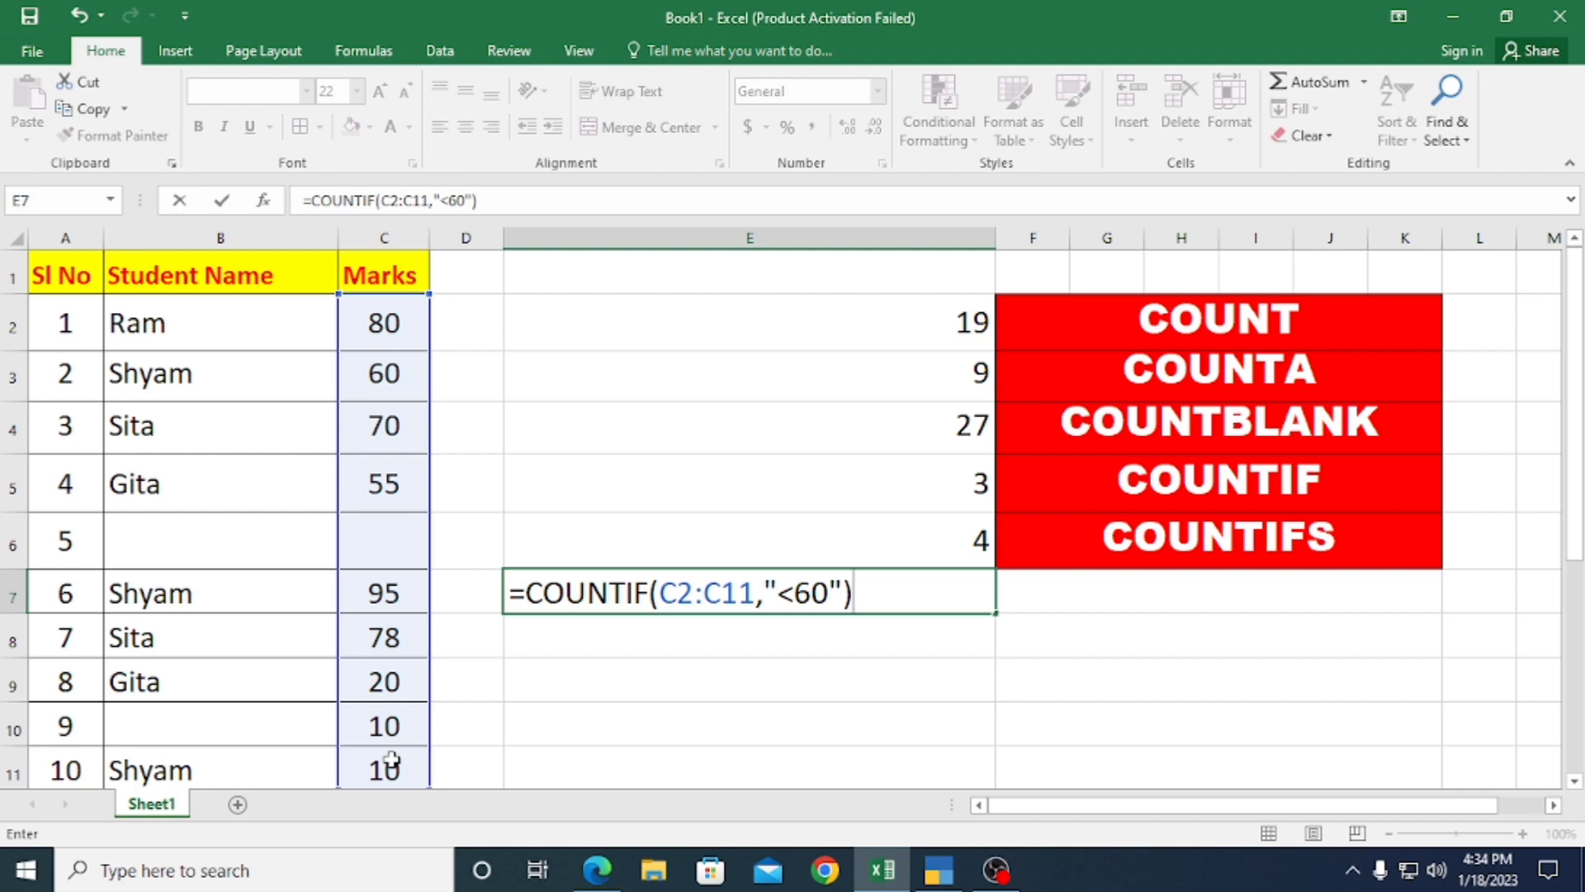
pyautogui.press('Return')
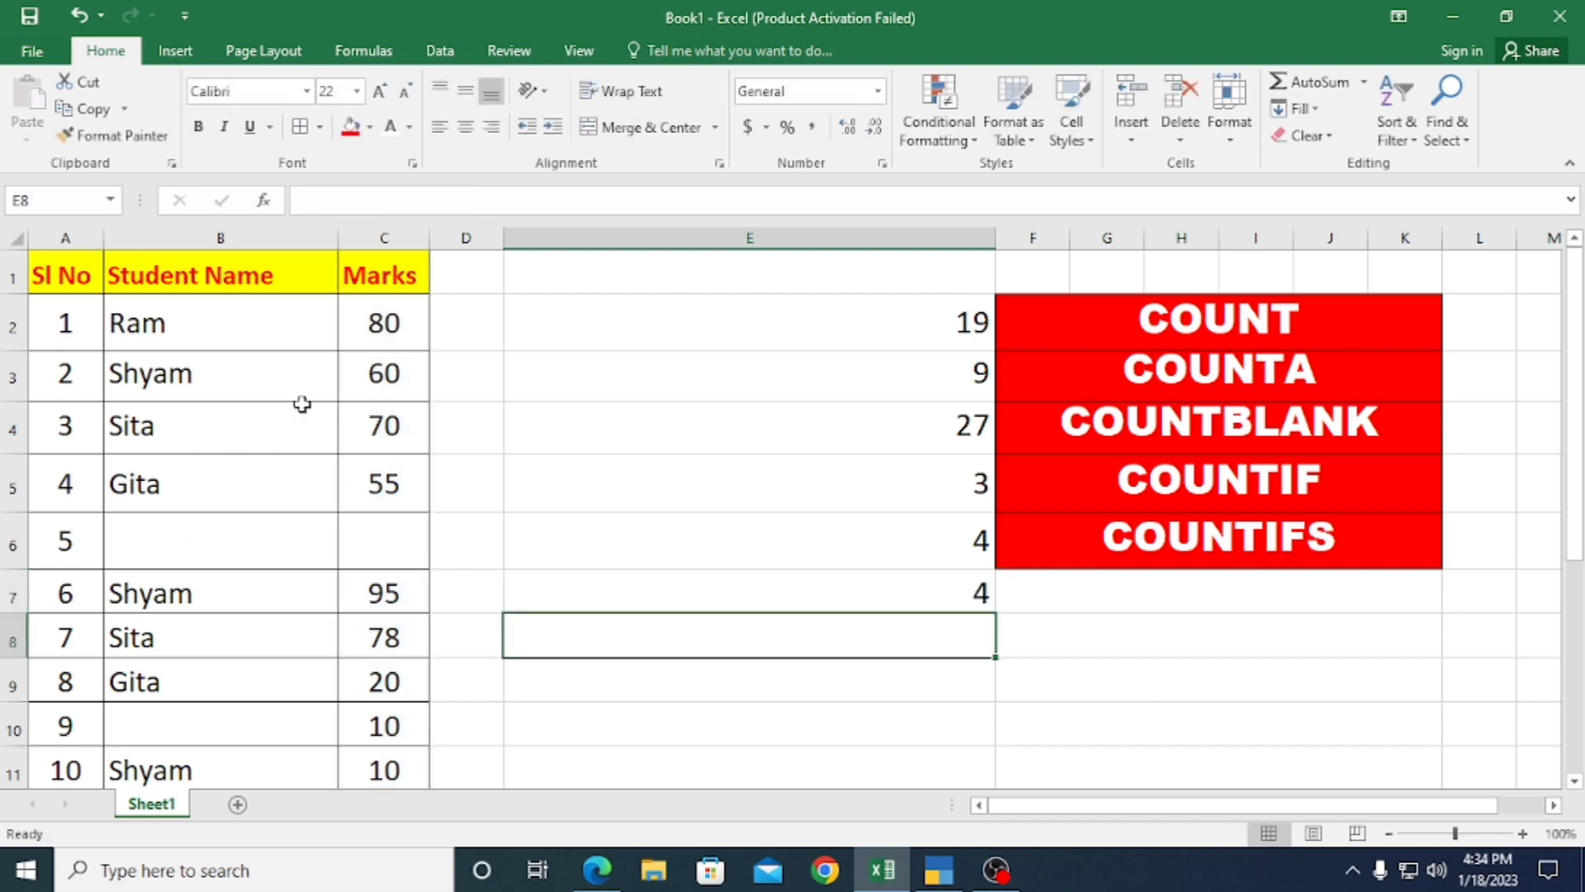
# Step: Change the mark in cell C4 to 10 and check both COUNTIF cells, E6 and E7
pyautogui.click(389, 427)
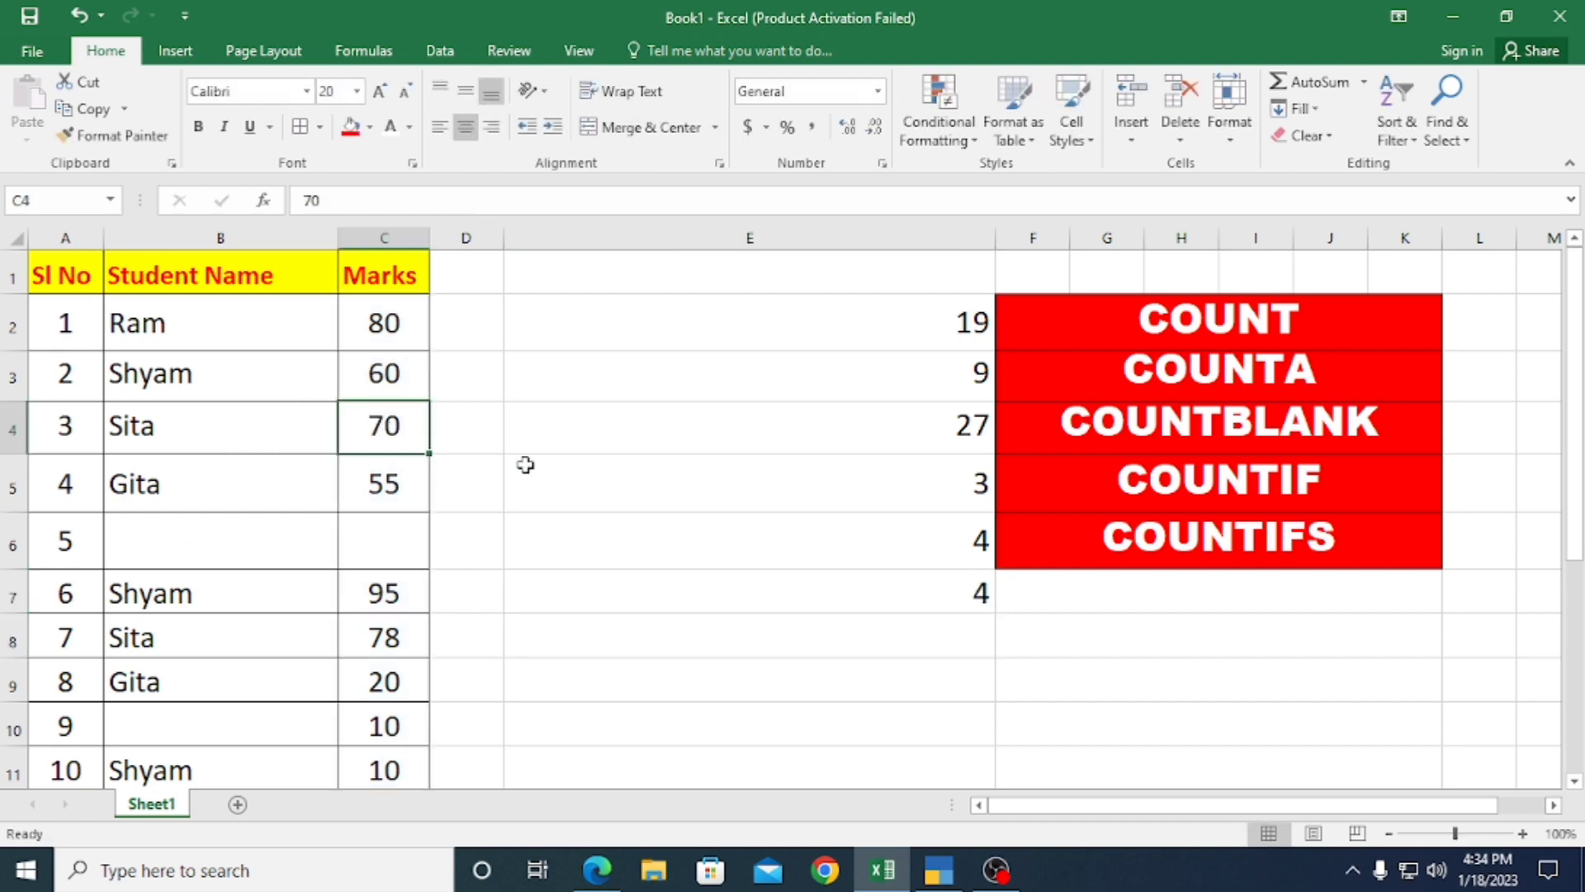
pyautogui.write('10')
pyautogui.press('Return')
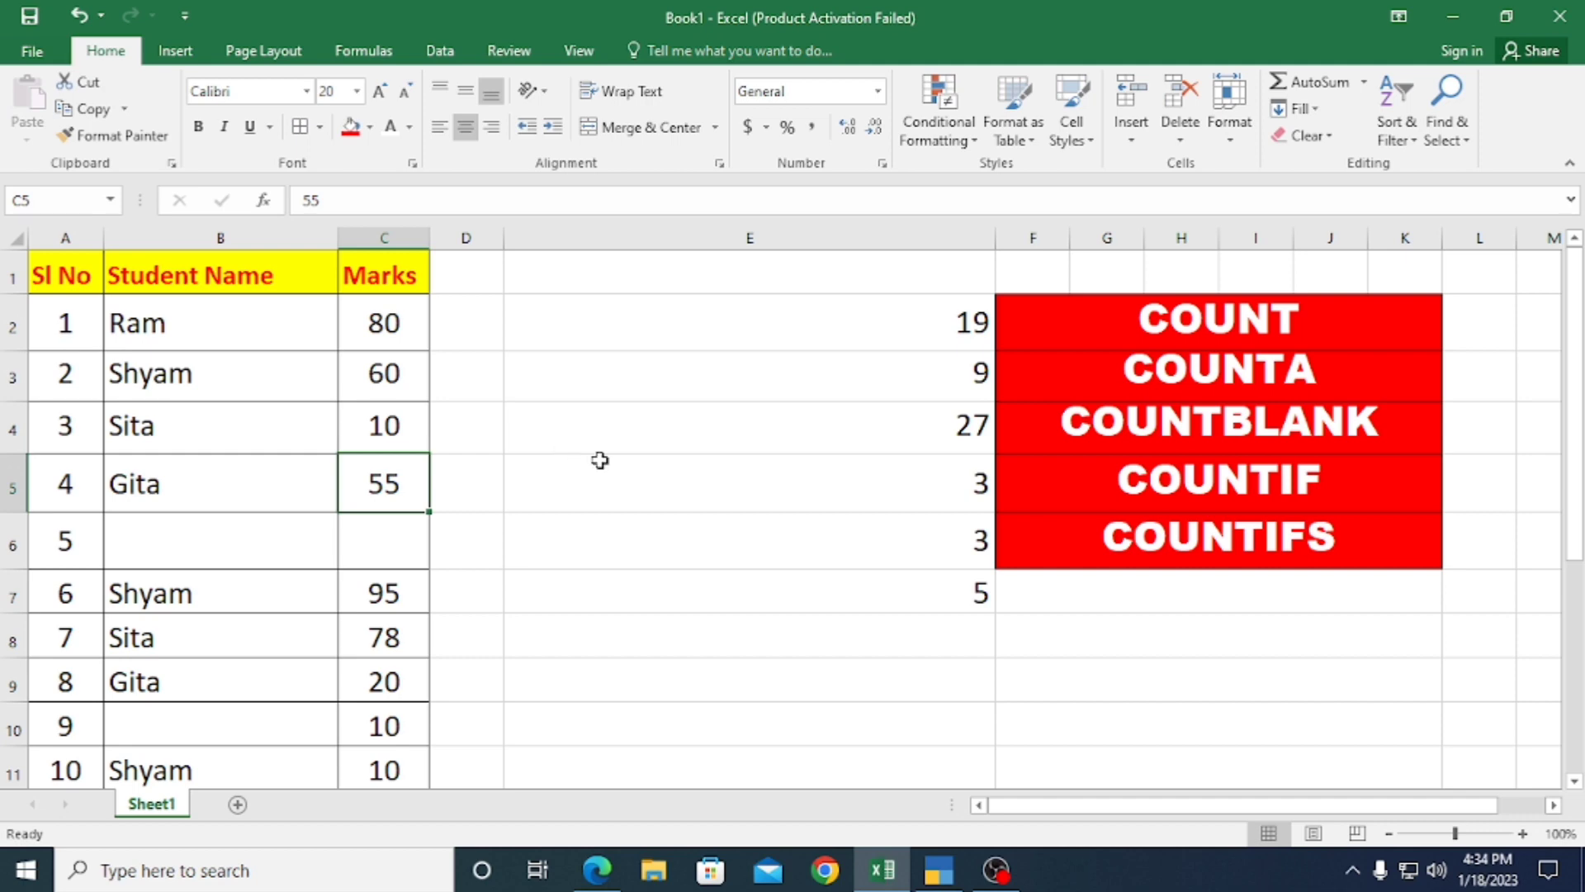
pyautogui.click(881, 553)
pyautogui.click(896, 609)
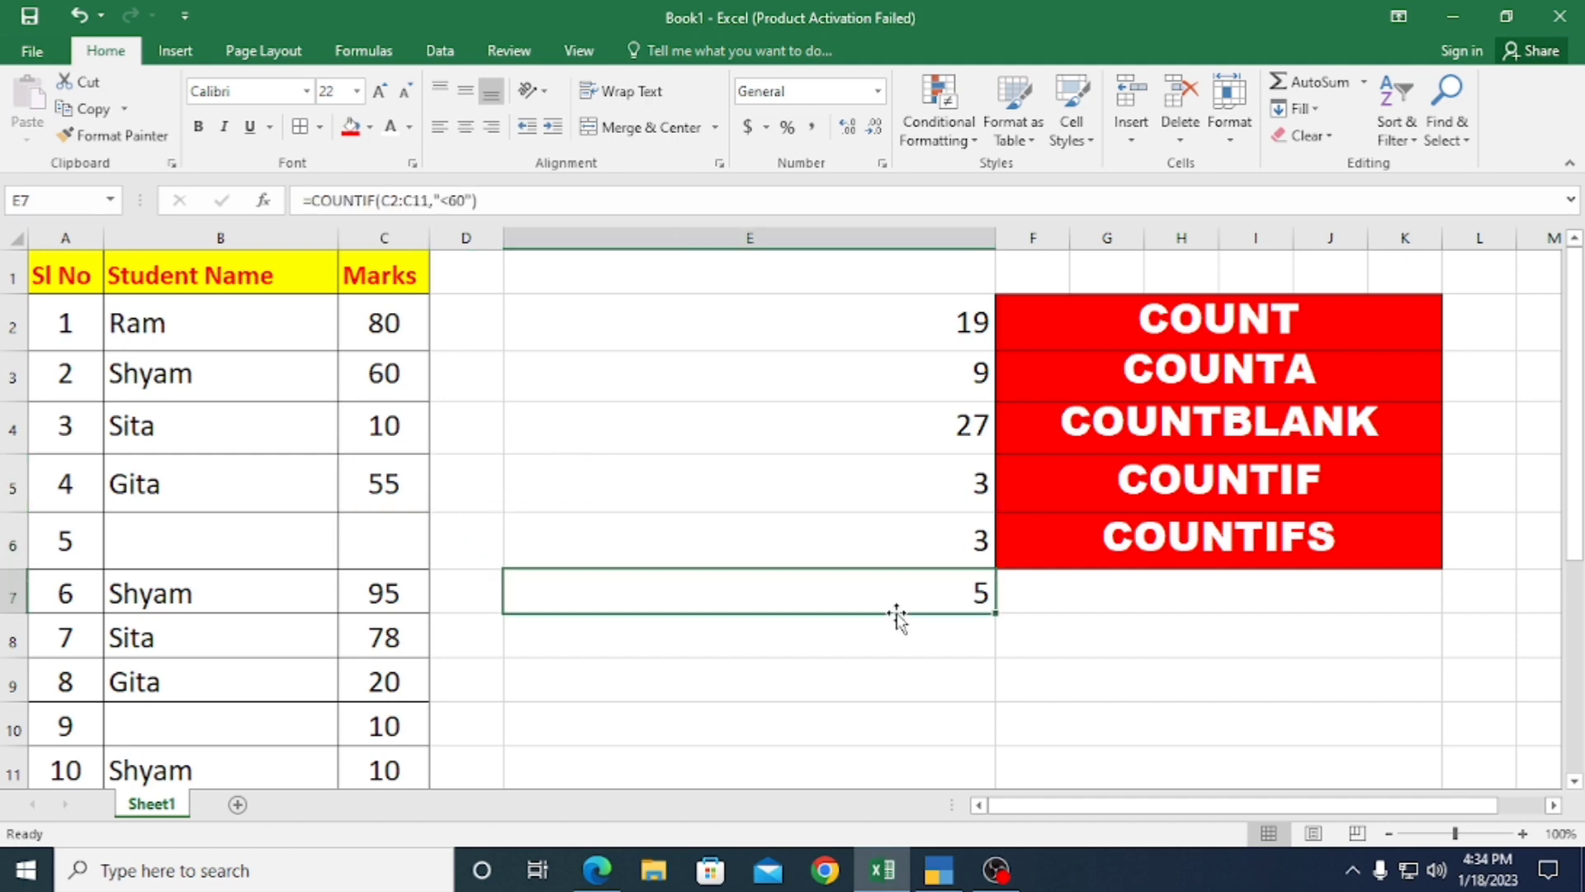
# Step: Copy the Student Name header from cell B1 into cell E8
pyautogui.click(855, 641)
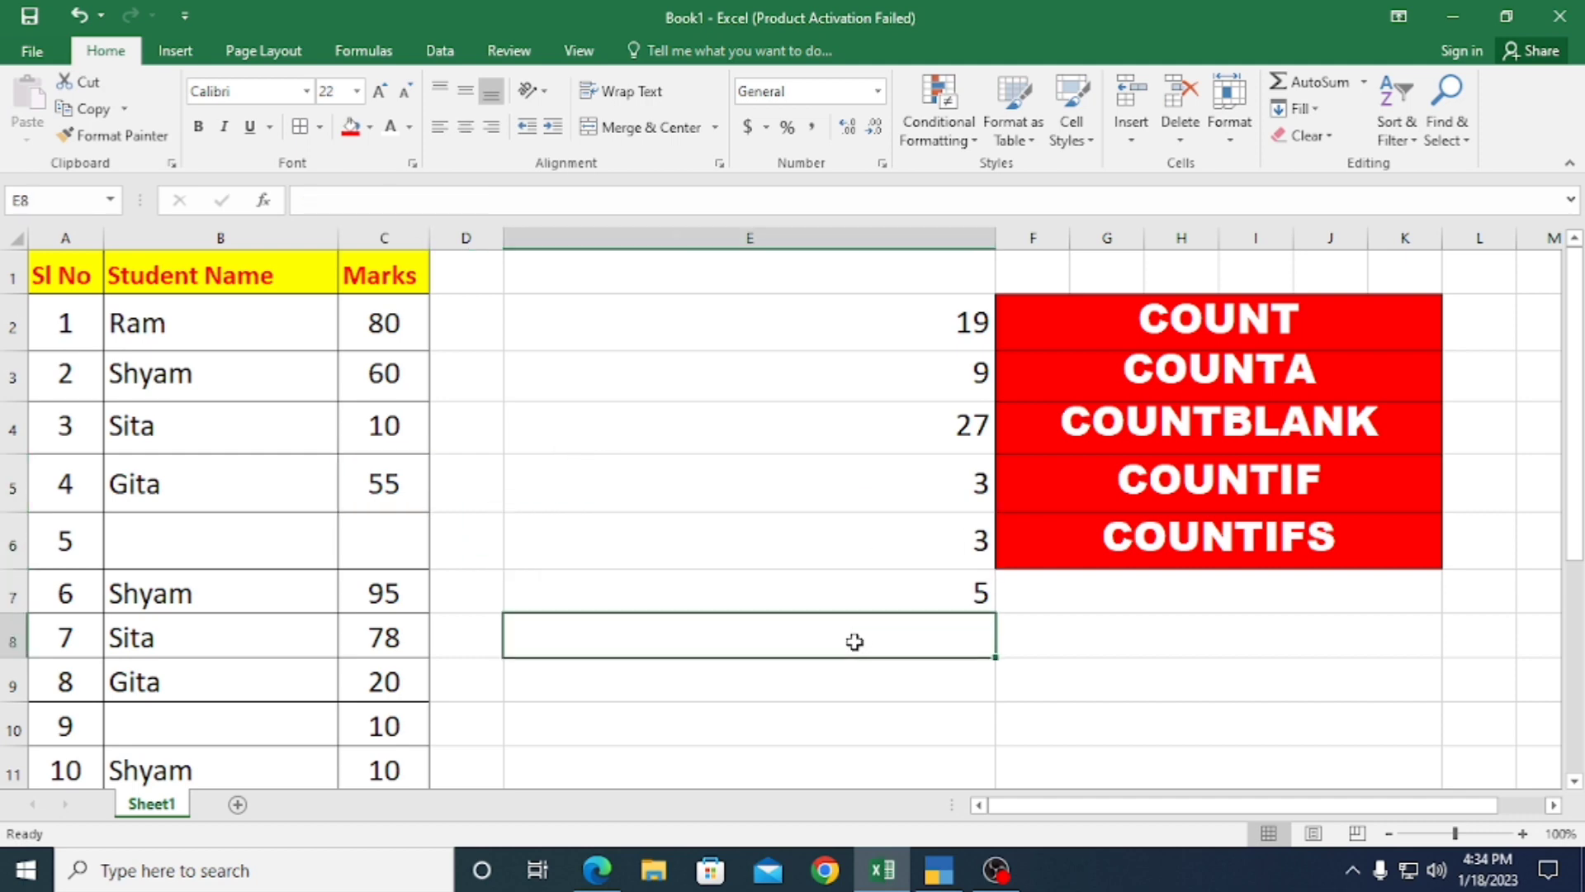
pyautogui.click(178, 278)
pyautogui.hotkey('ctrl', 'c')
pyautogui.click(738, 636)
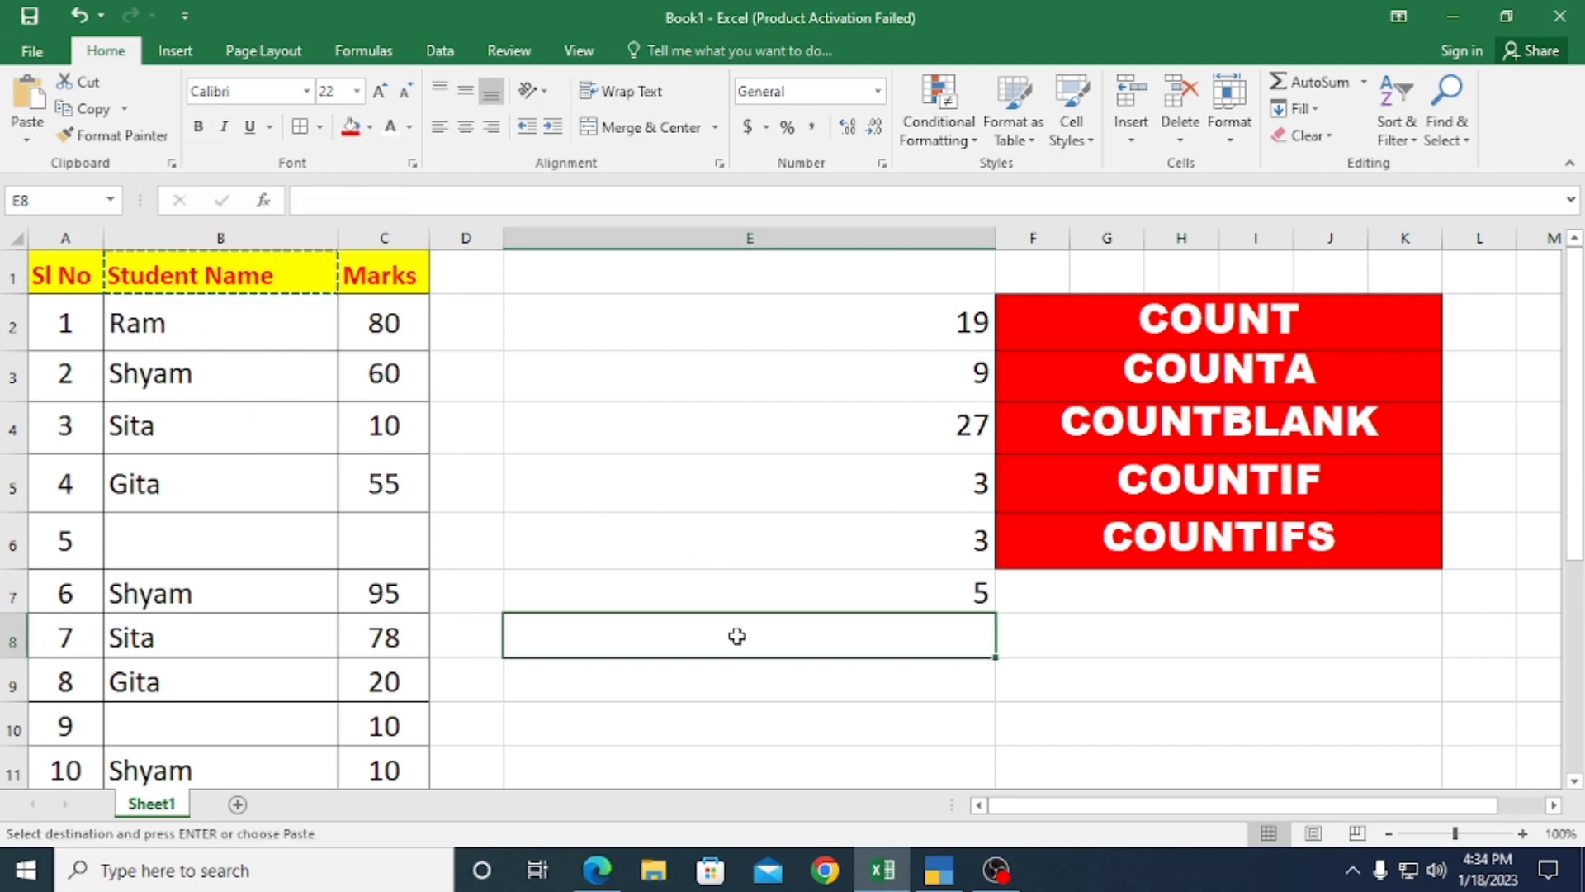
pyautogui.hotkey('ctrl', 'v')
pyautogui.click(720, 684)
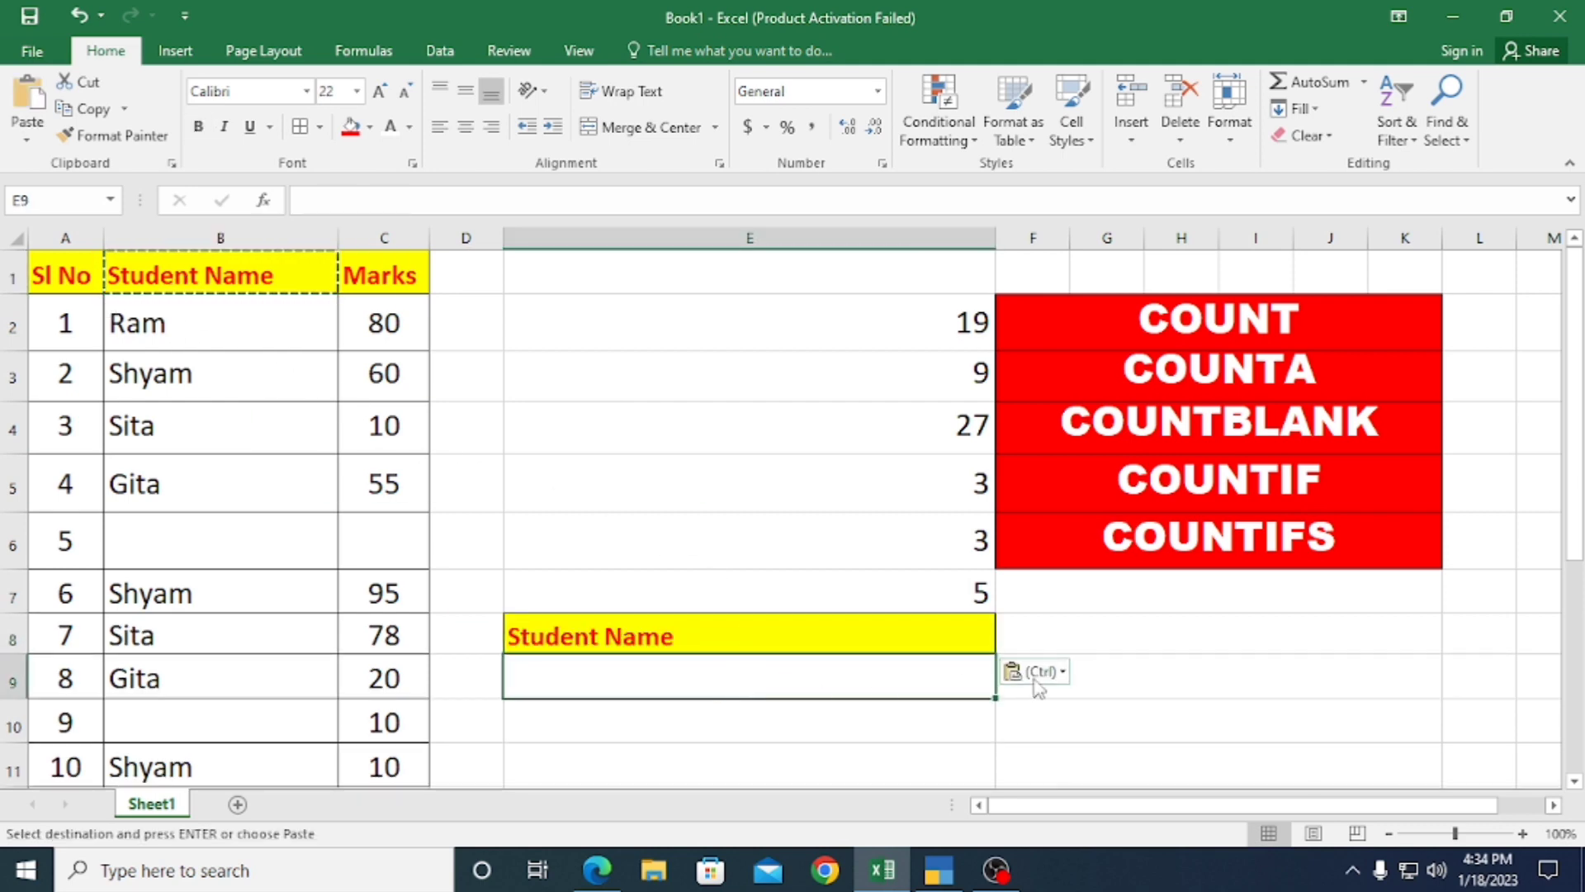
# Step: Begin a COUNTIFS formula in the merged cell F9
pyautogui.click(1164, 683)
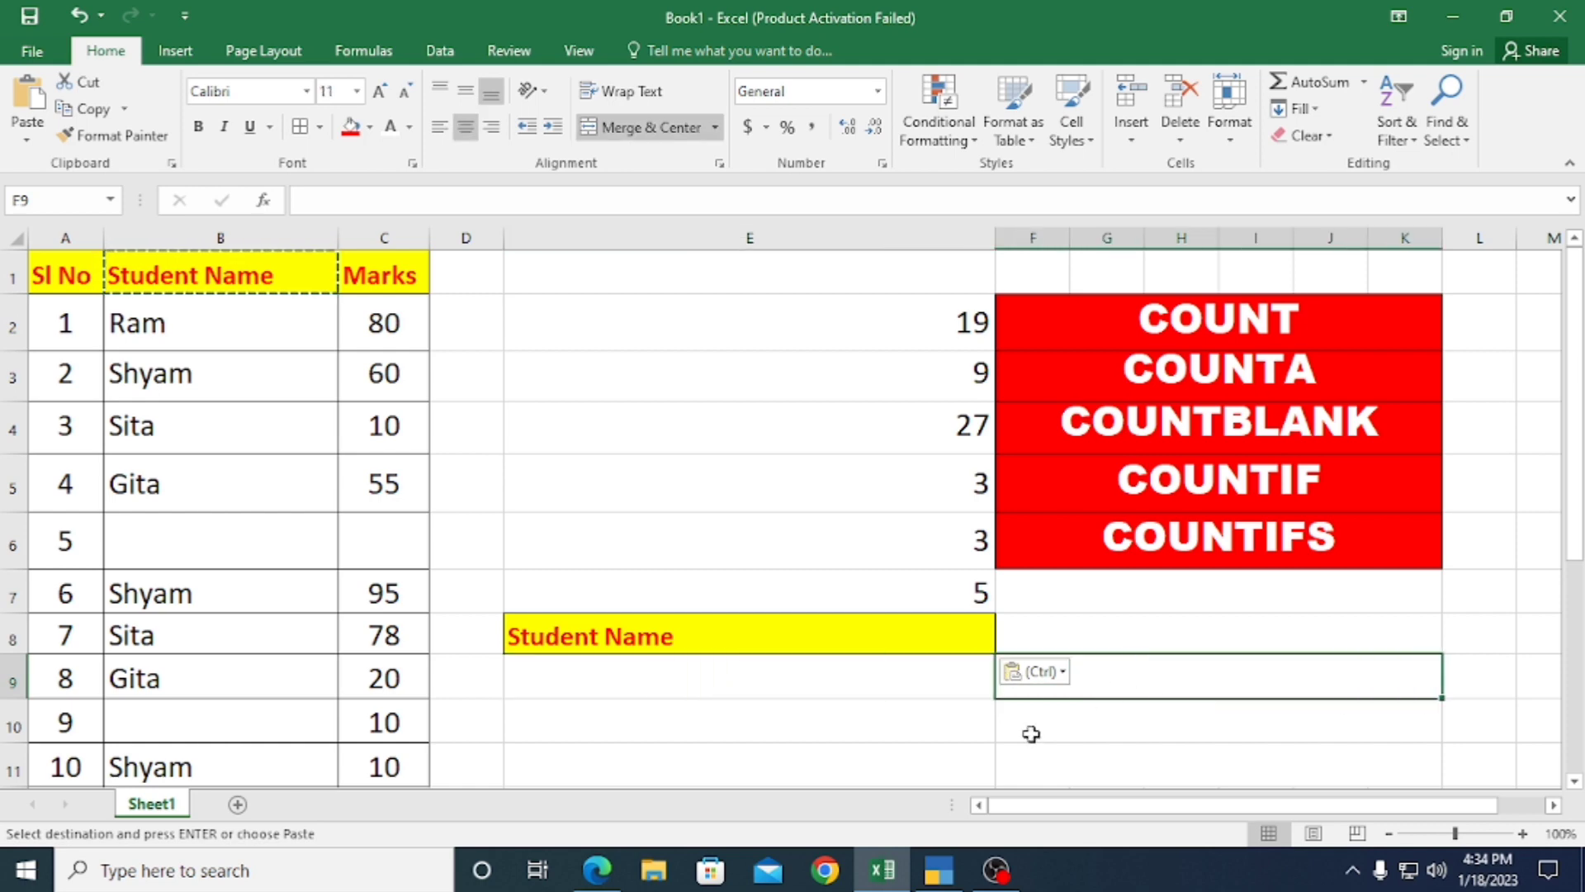
pyautogui.write('=COUNTIFS')
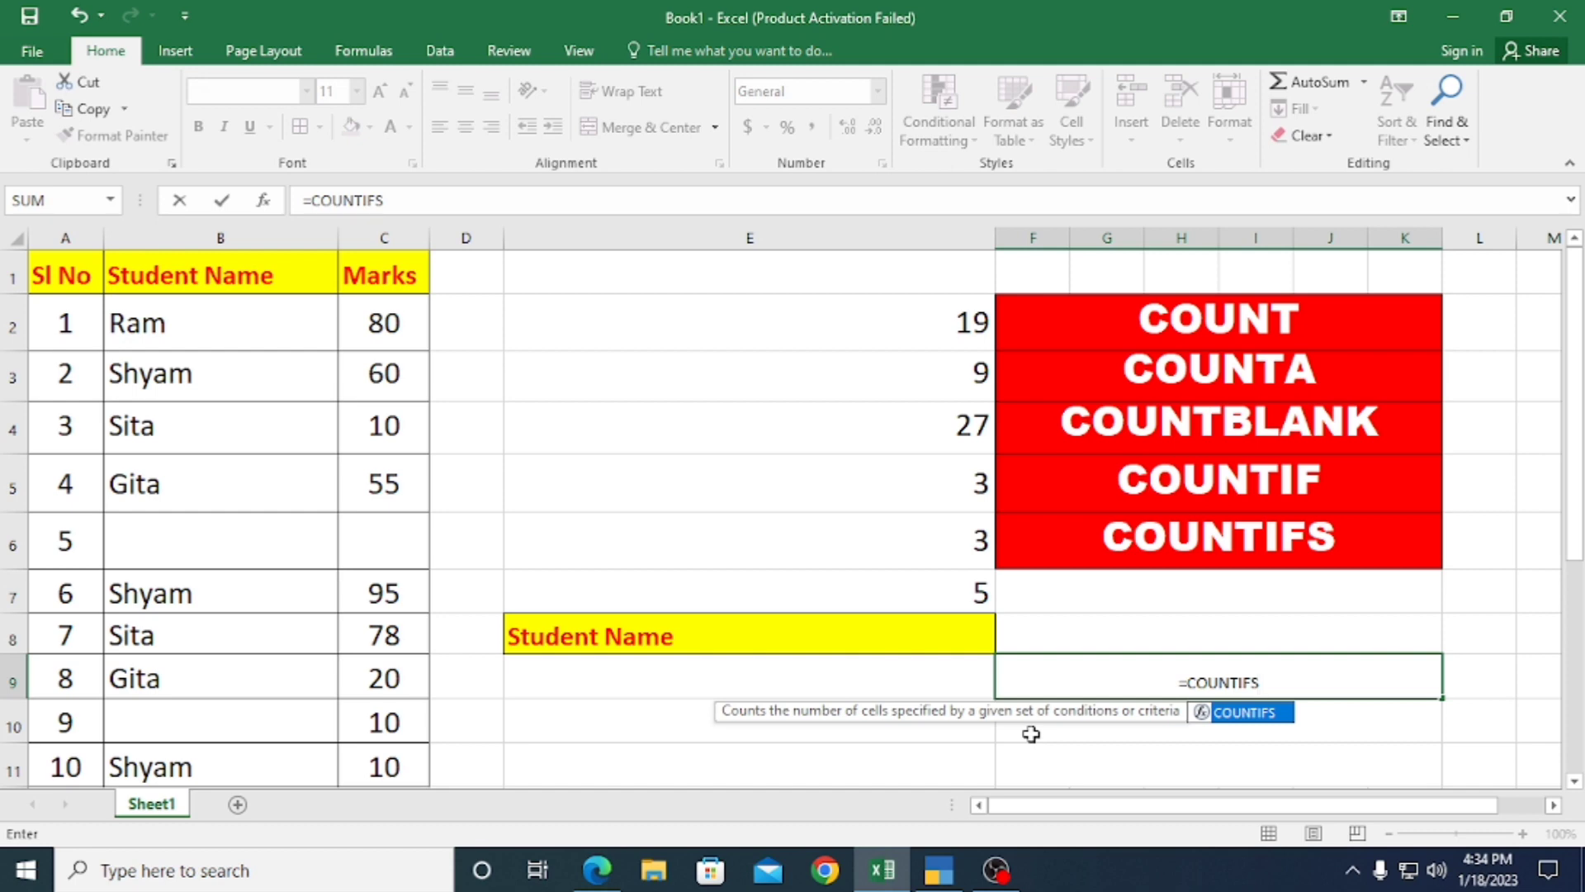
pyautogui.write('(')
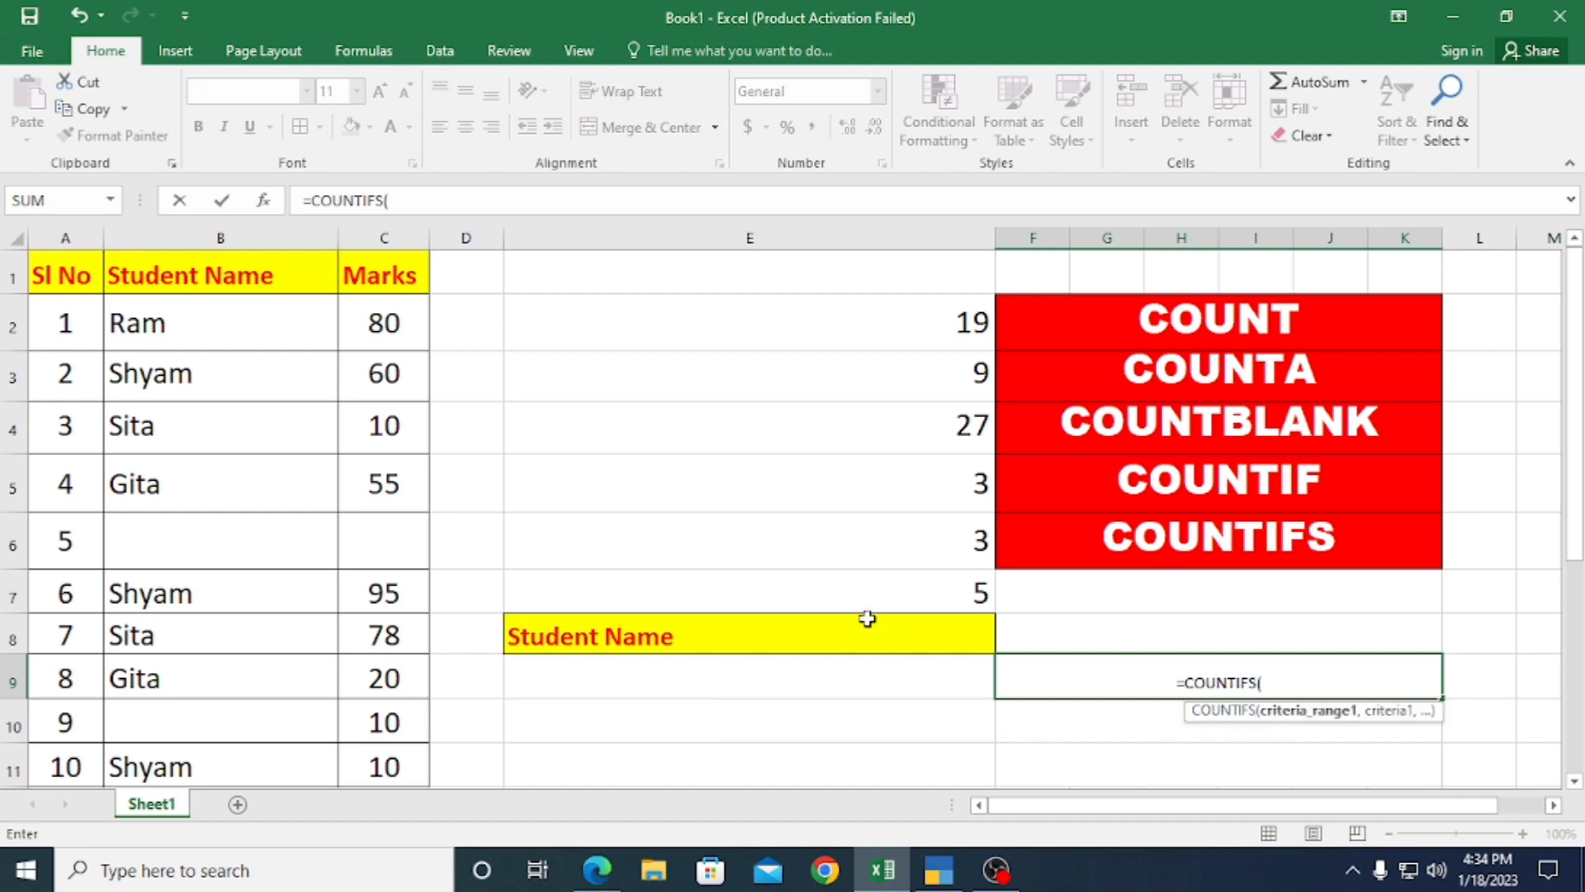
pyautogui.click(664, 680)
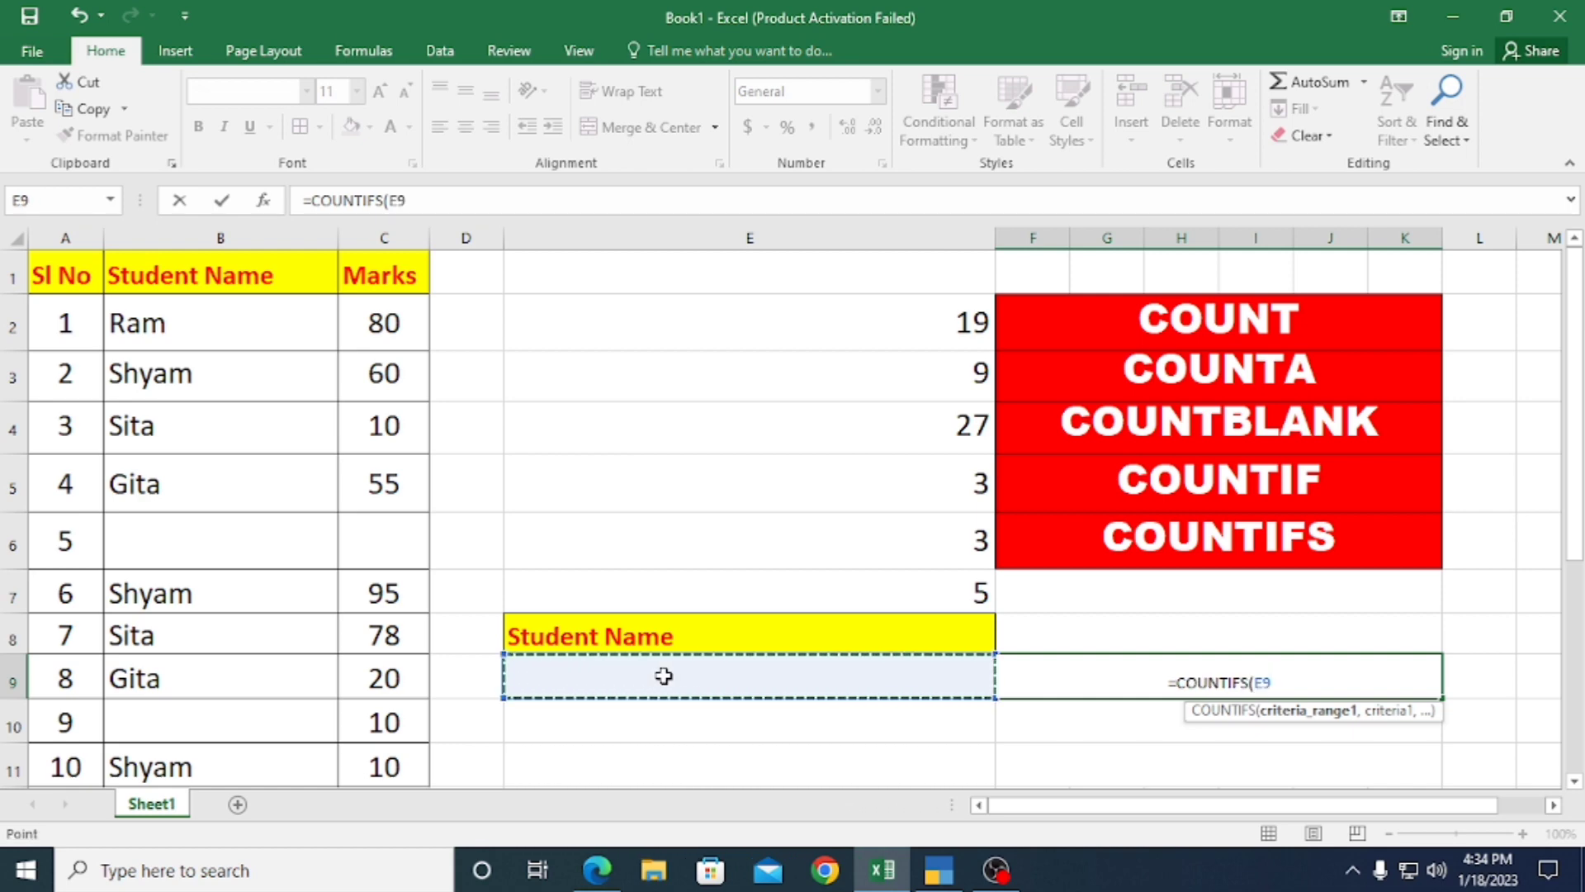
pyautogui.write(',')
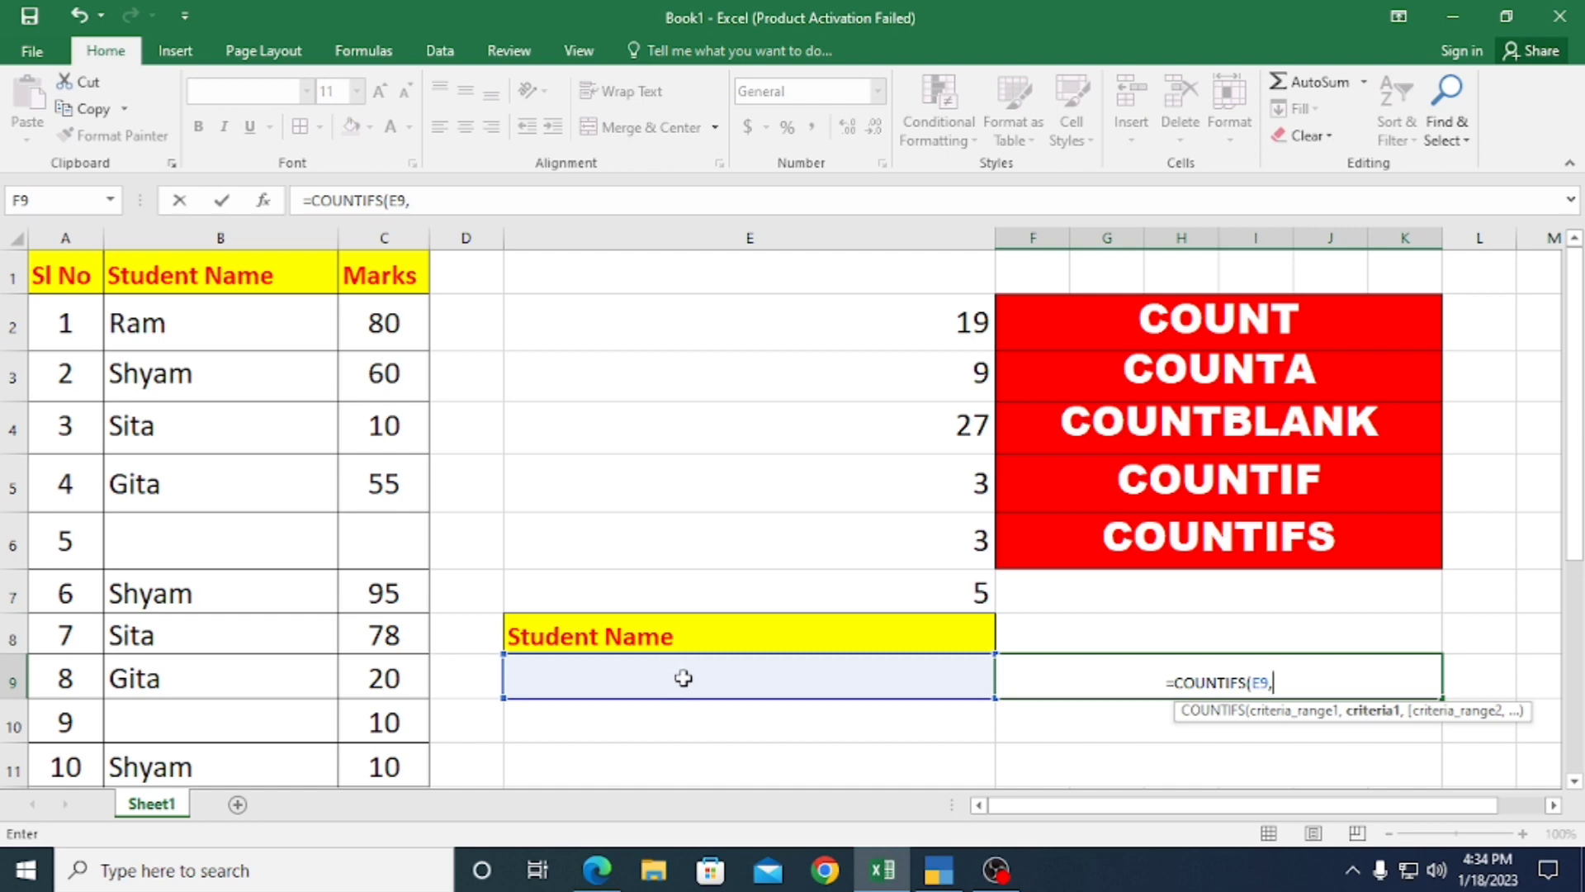
pyautogui.press('BackSpace')
pyautogui.press('BackSpace')
pyautogui.press('BackSpace')
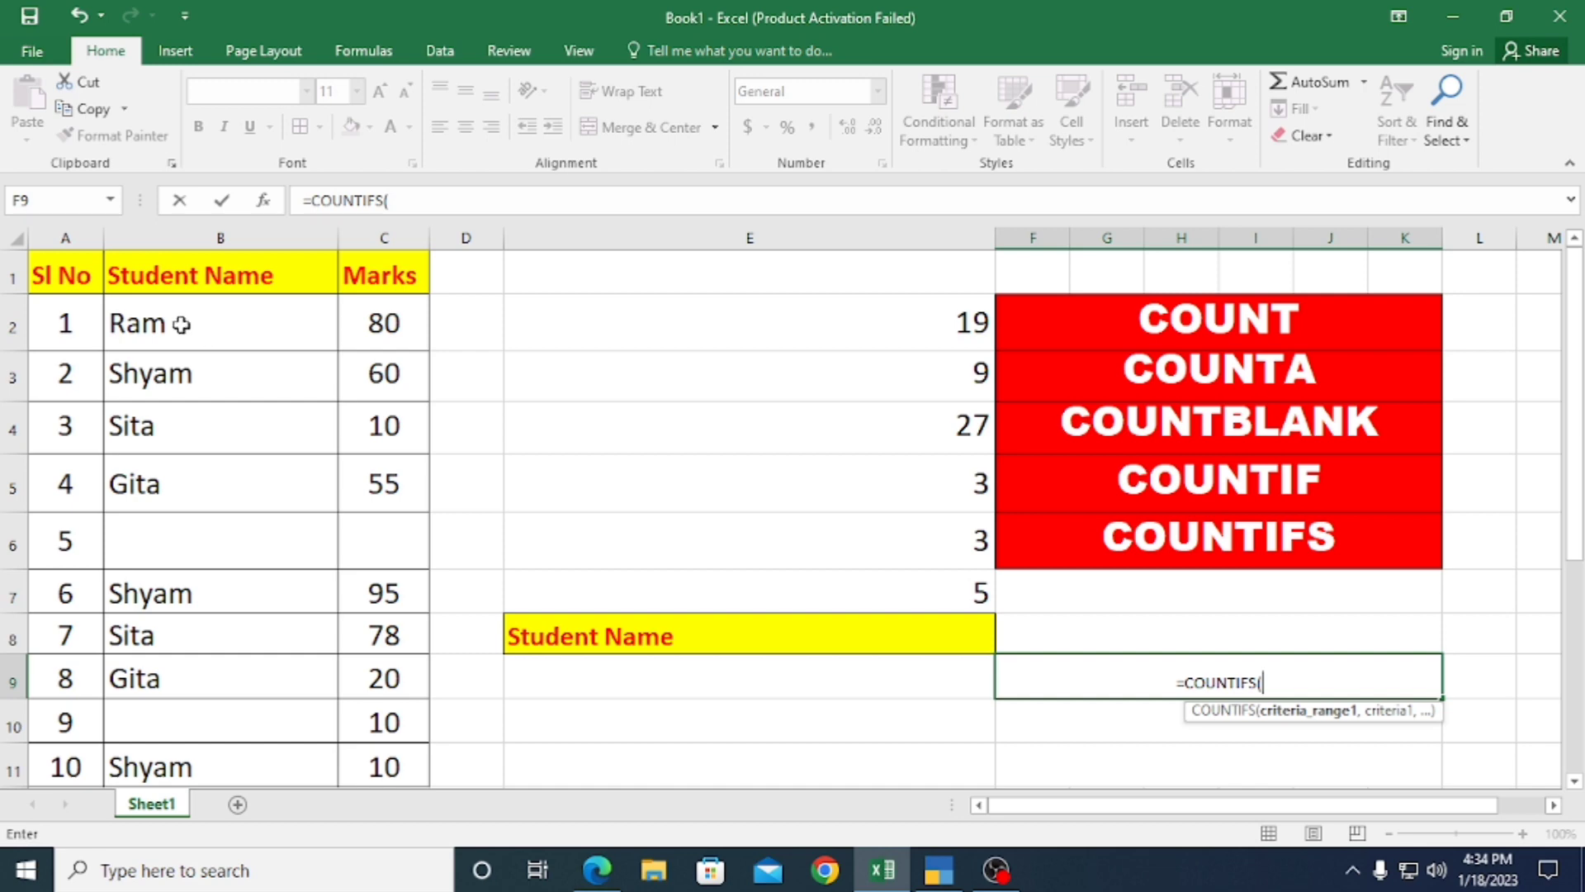
# Step: Complete the COUNTIFS formula in cell F9 as =COUNTIFS(B2:B11,E9) to count occurrences of the name given in E9
pyautogui.moveTo(183, 317); pyautogui.dragTo(200, 766)
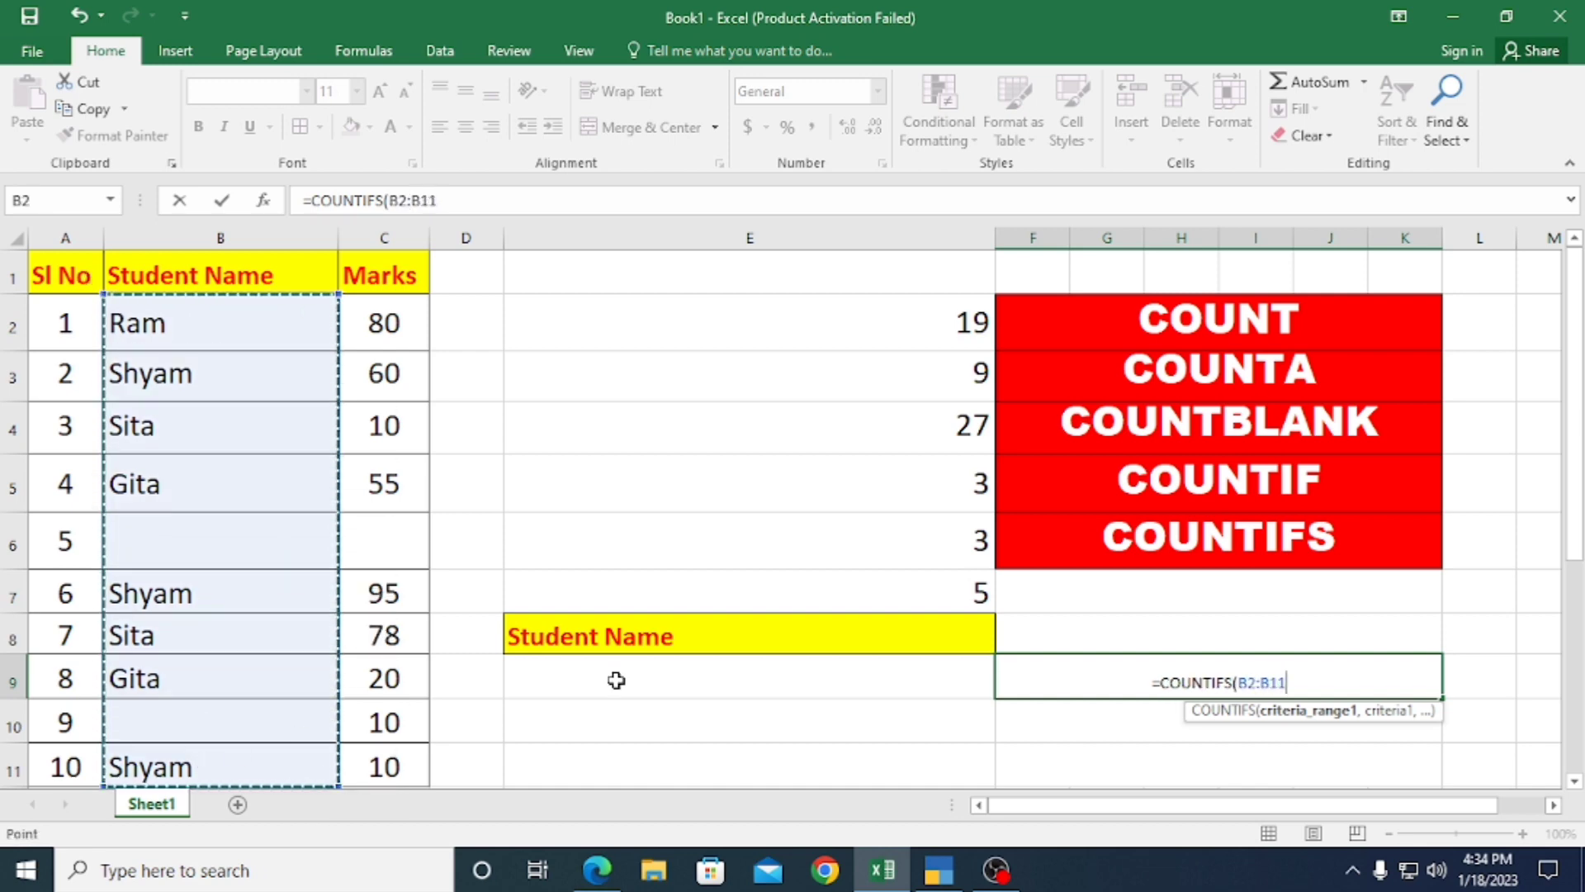
pyautogui.write(',')
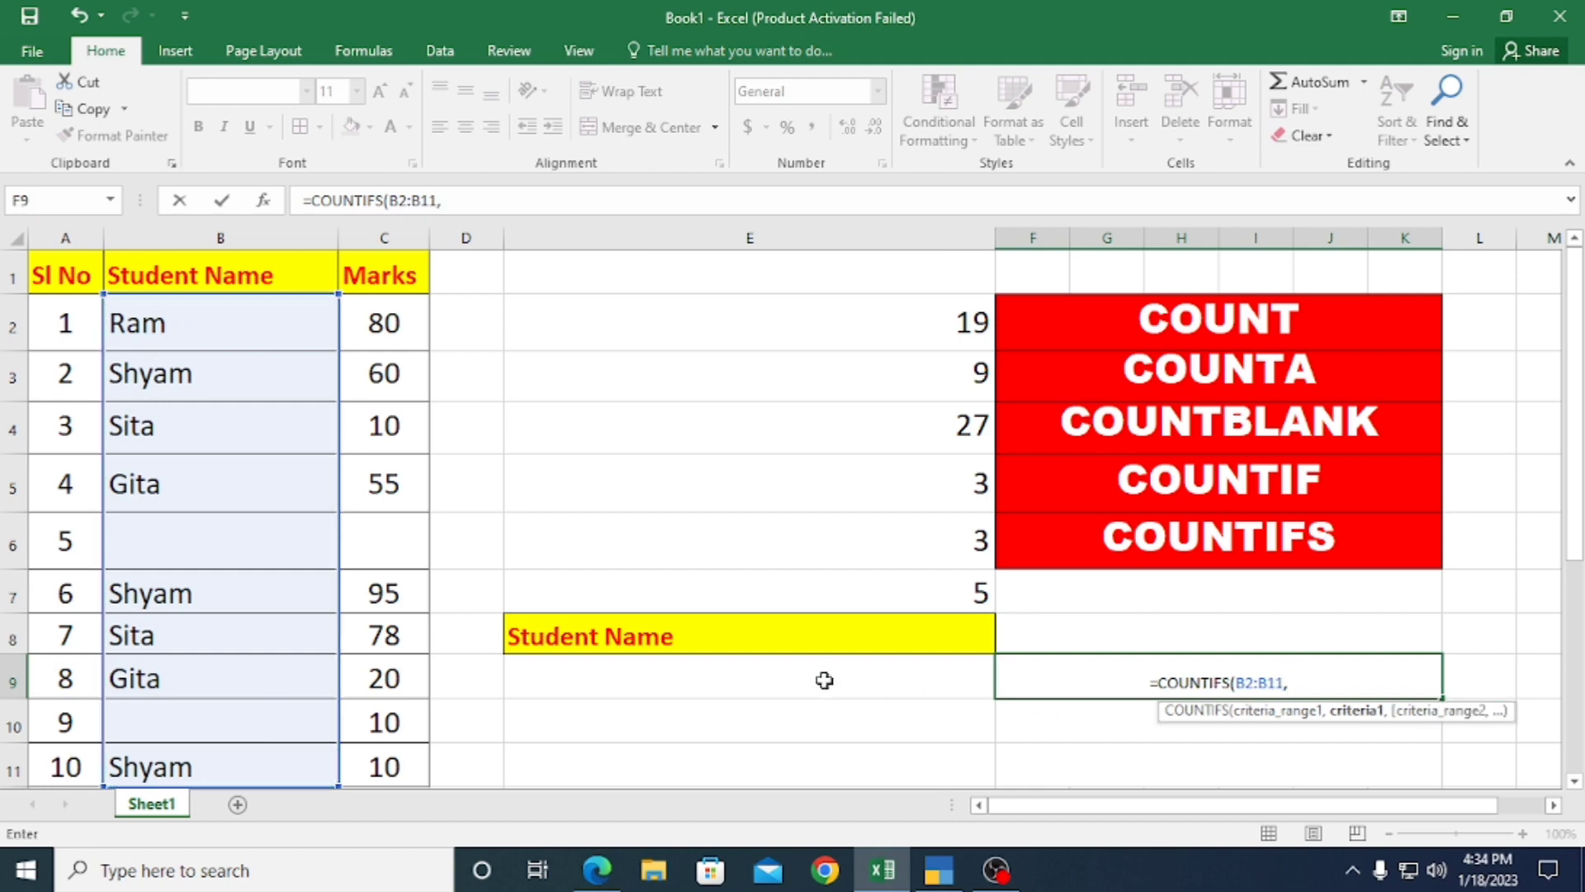
pyautogui.click(771, 677)
pyautogui.write(')')
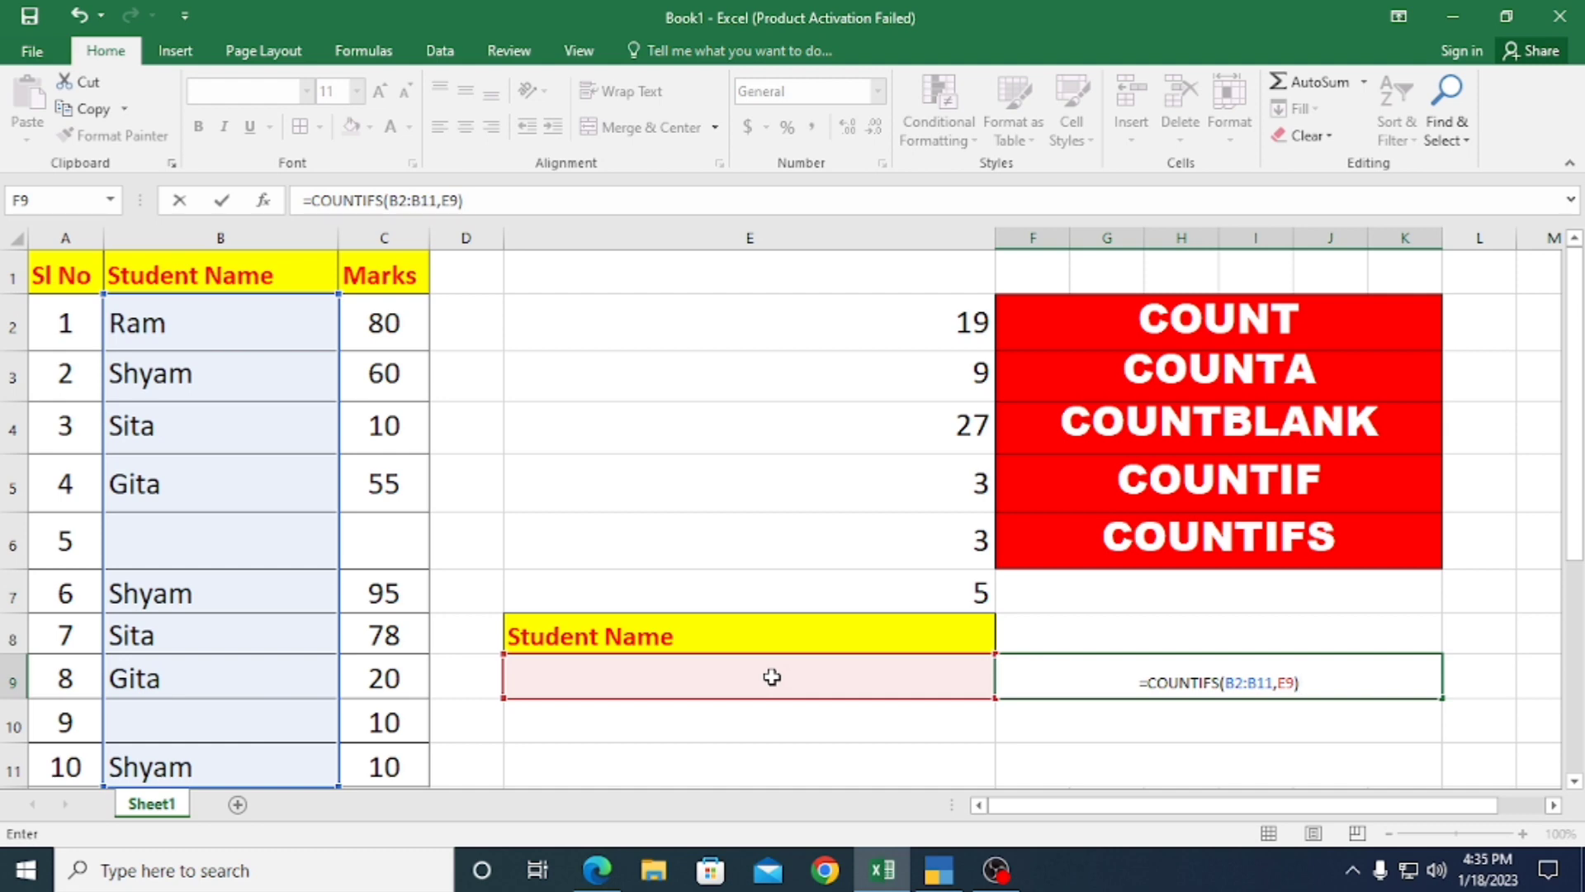
pyautogui.press('Return')
# Step: Test the COUNTIFS formula by entering the student name from B2 in capitals in cell E9
pyautogui.click(772, 676)
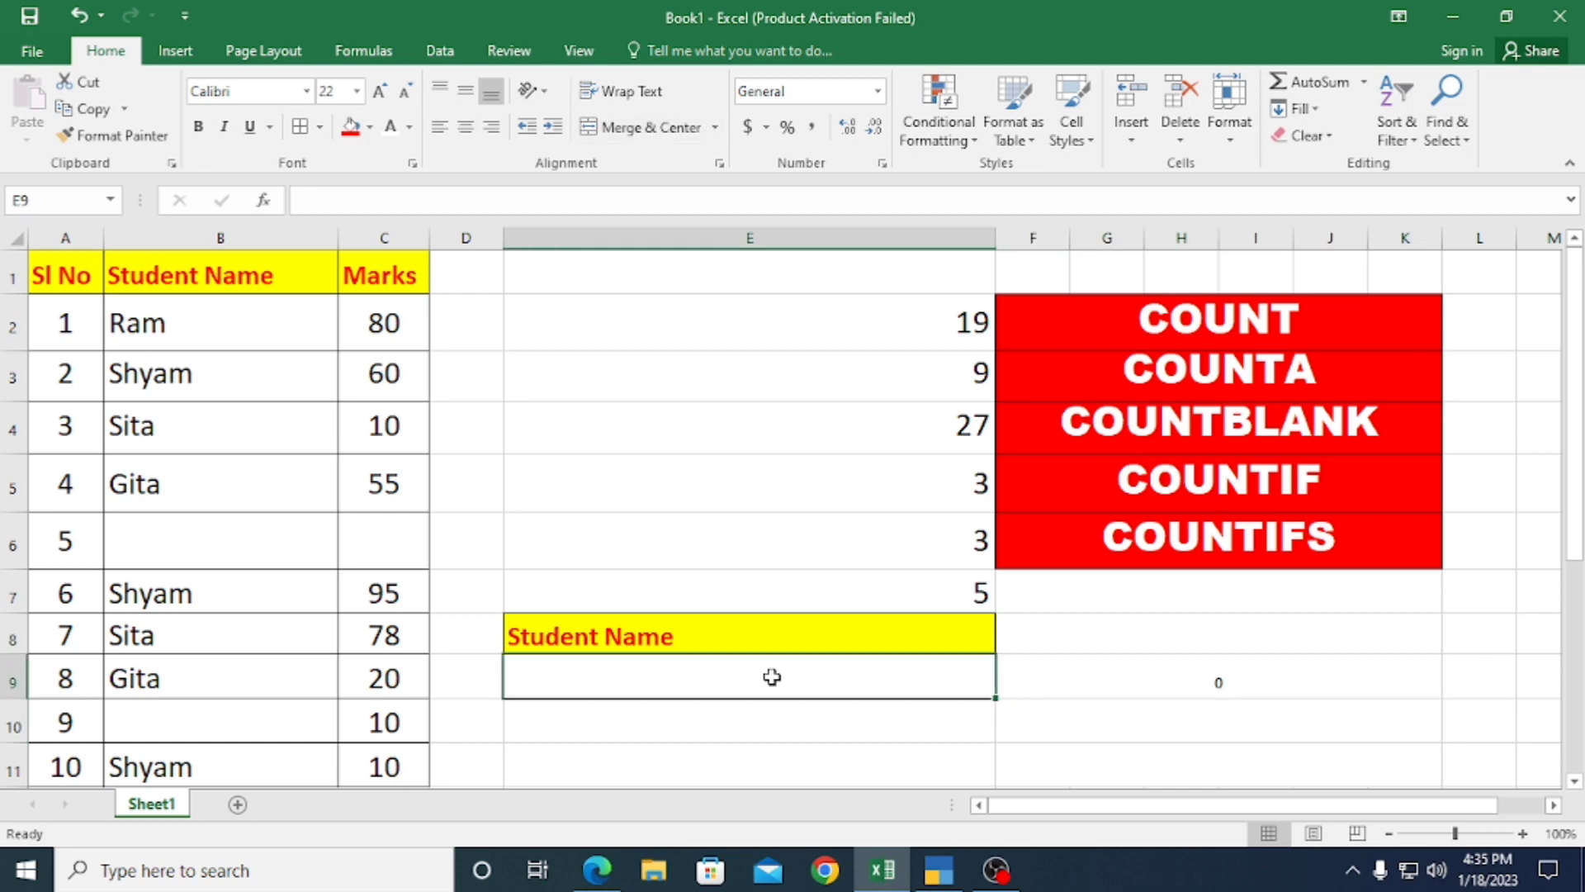
pyautogui.write('RAM')
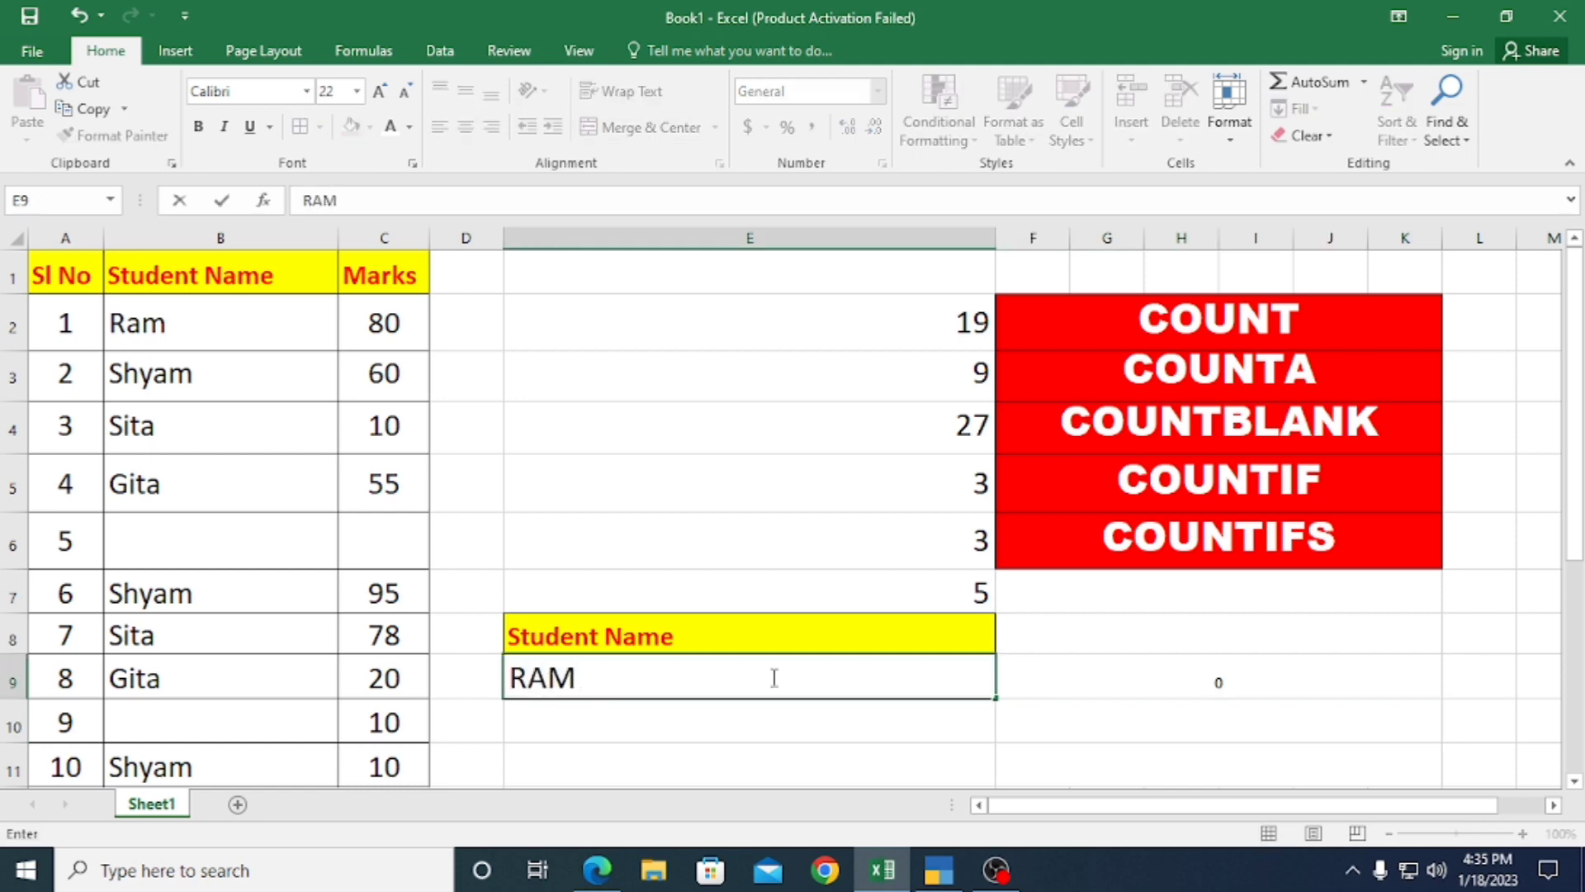
pyautogui.press('Return')
# Step: Replace the name in cell E9 with the student name from B4 in capitals to check the COUNTIFS formula again
pyautogui.click(773, 677)
pyautogui.write('S')
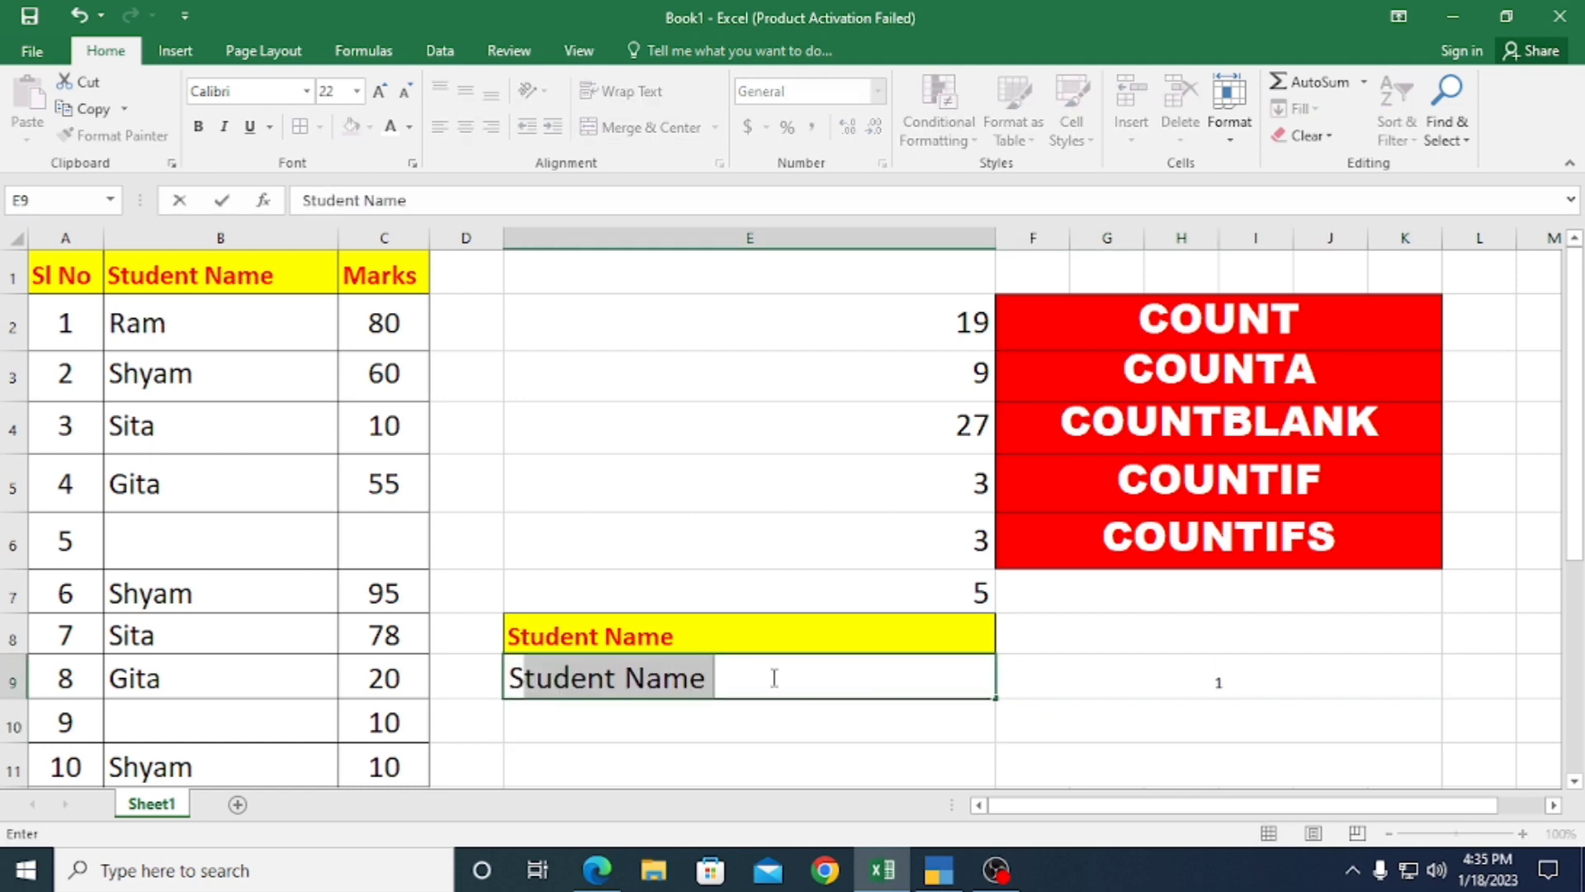
pyautogui.write('ITA')
pyautogui.press('Return')
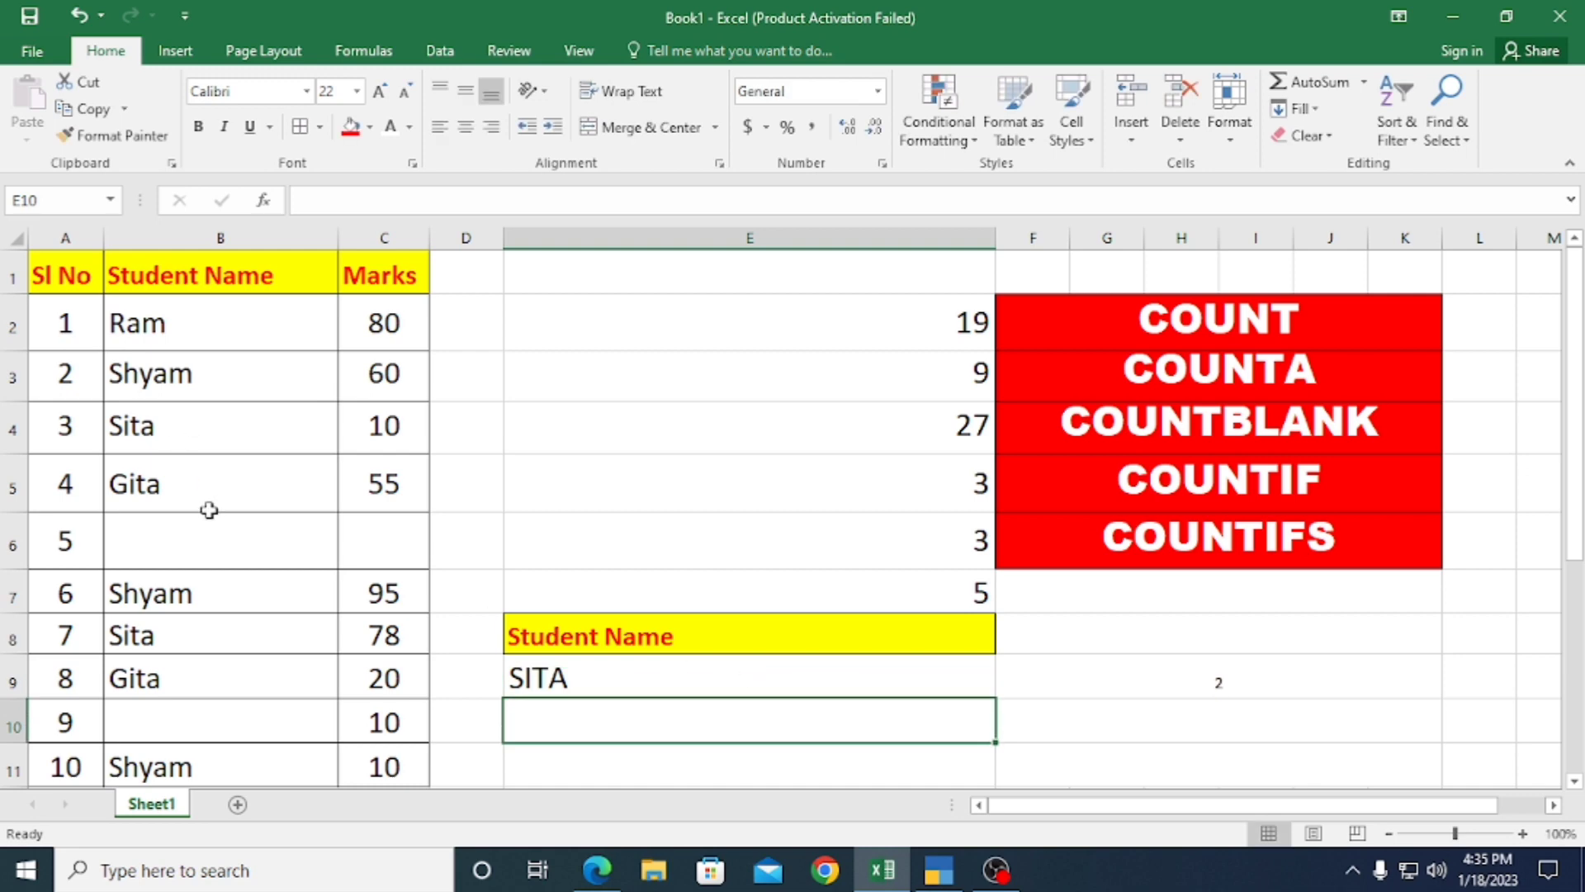
pyautogui.click(581, 676)
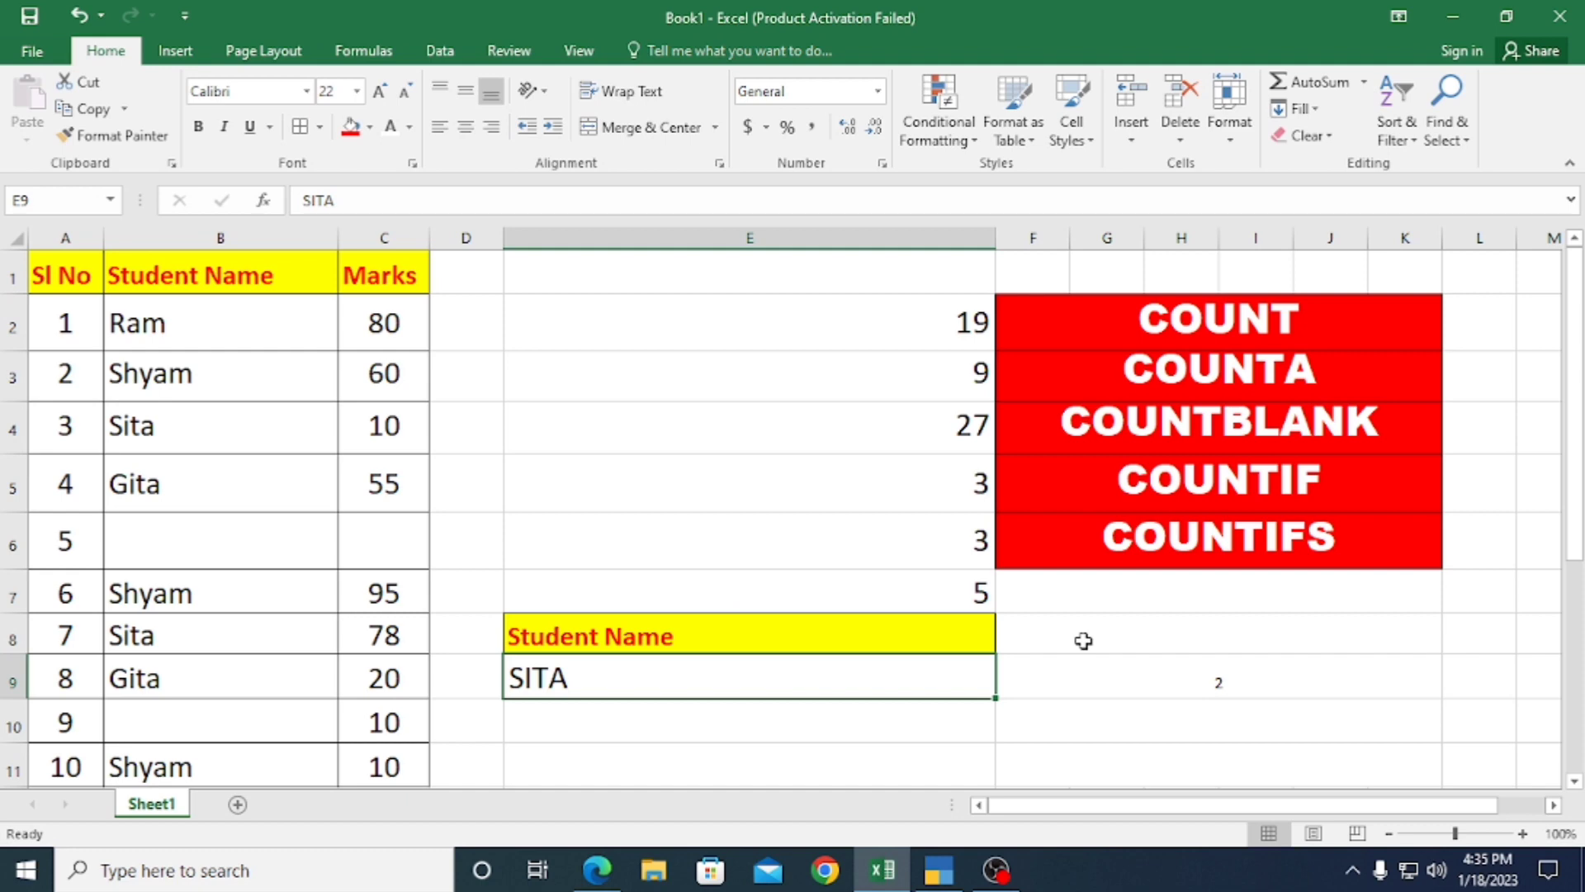
# Step: Copy the Marks header from cell C1 into the merged cell F8, beside the Student Name header
pyautogui.click(358, 271)
pyautogui.hotkey('ctrl', 'c')
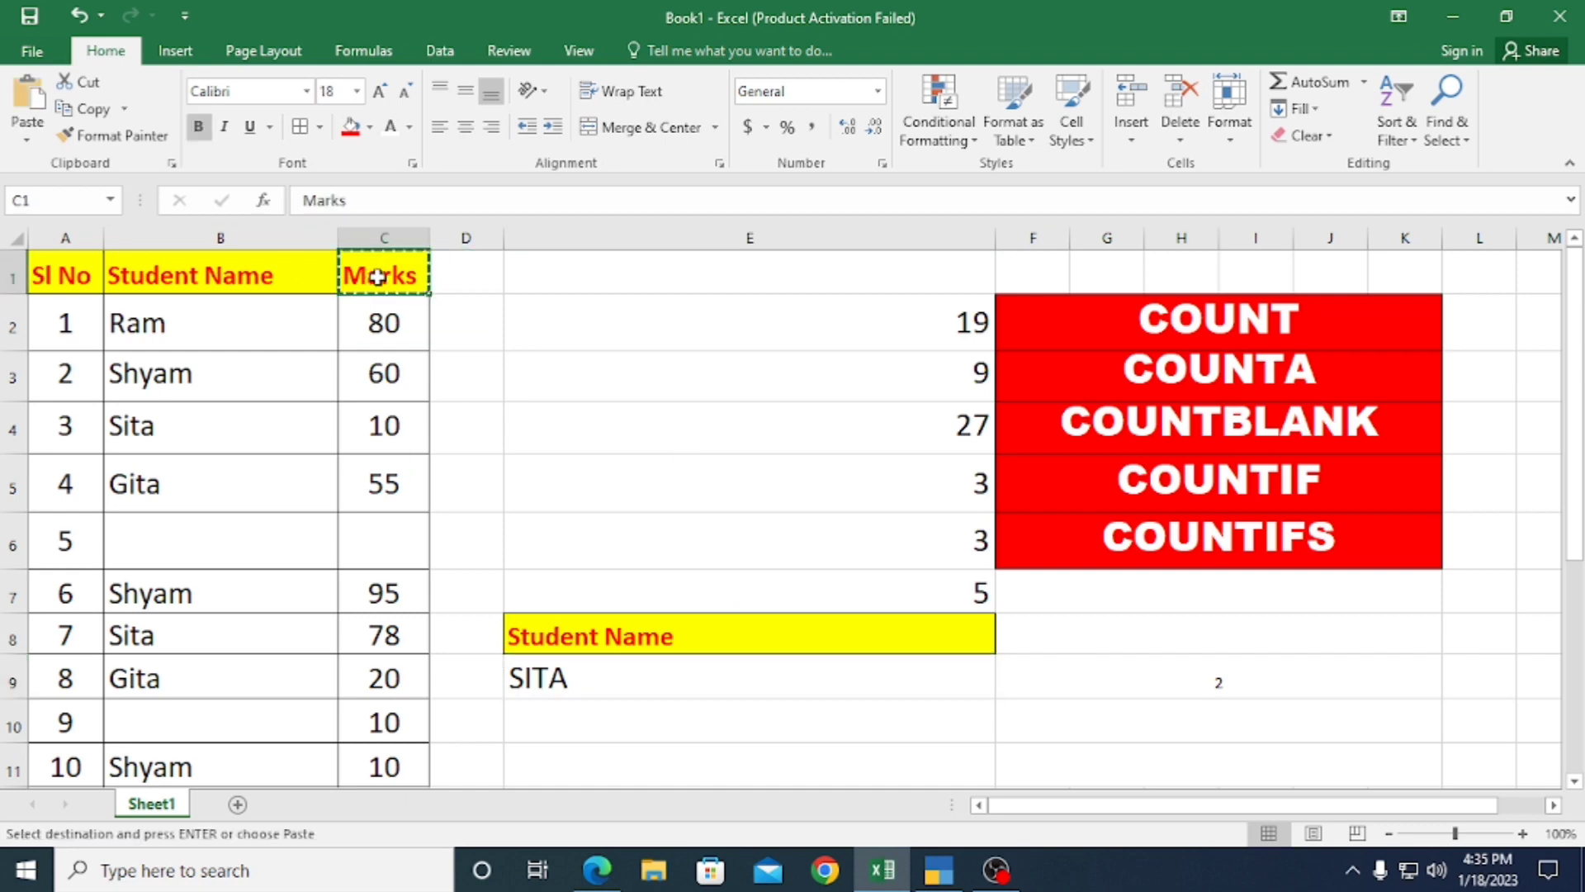
pyautogui.click(1103, 636)
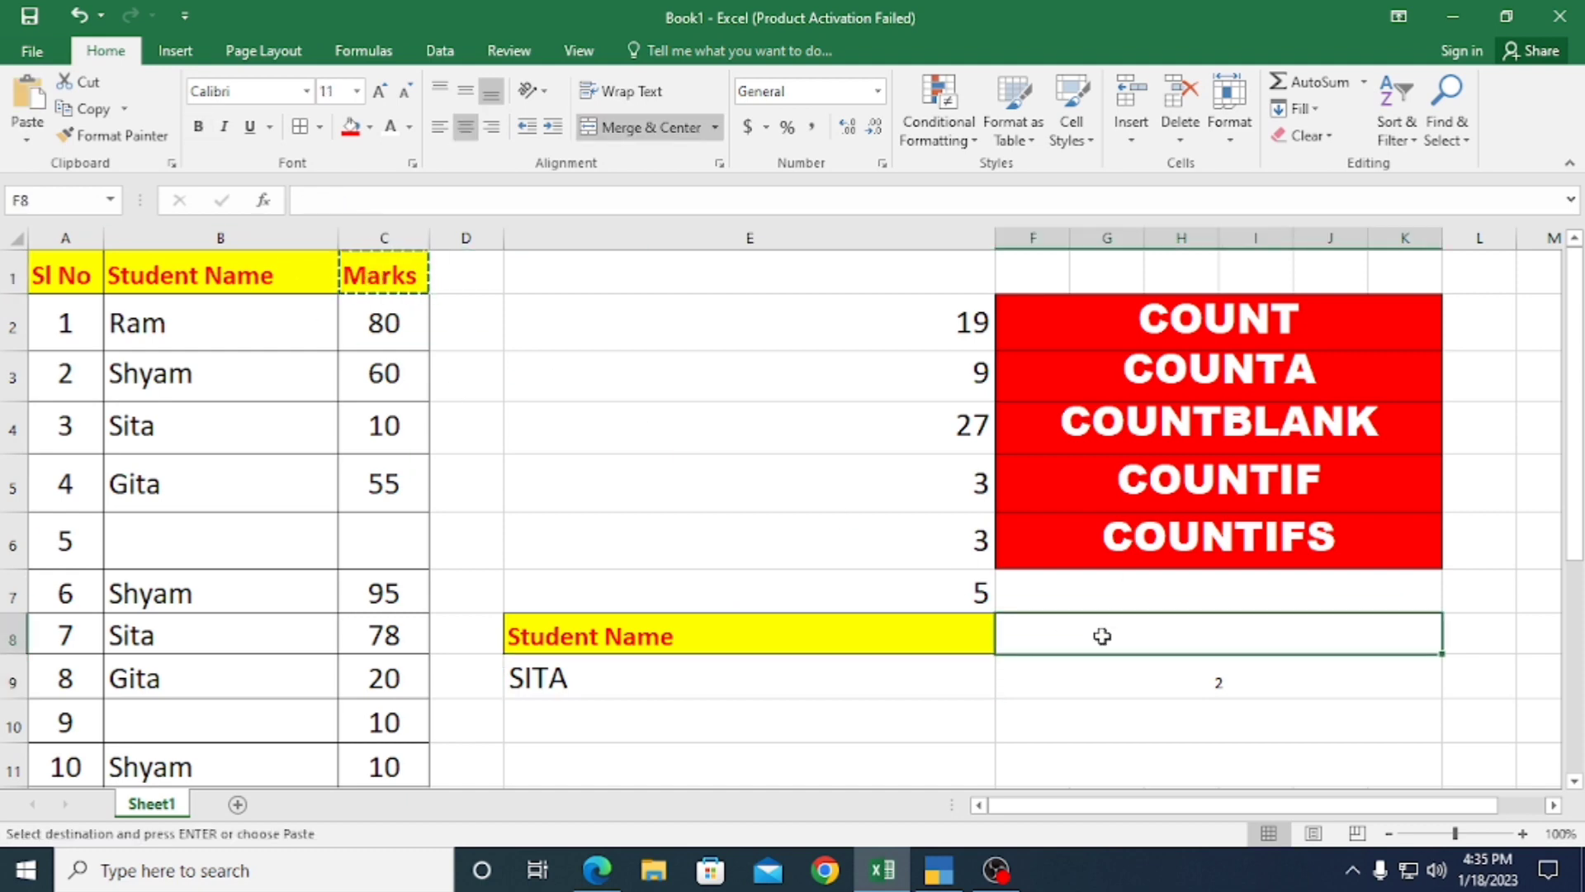
pyautogui.hotkey('ctrl', 'v')
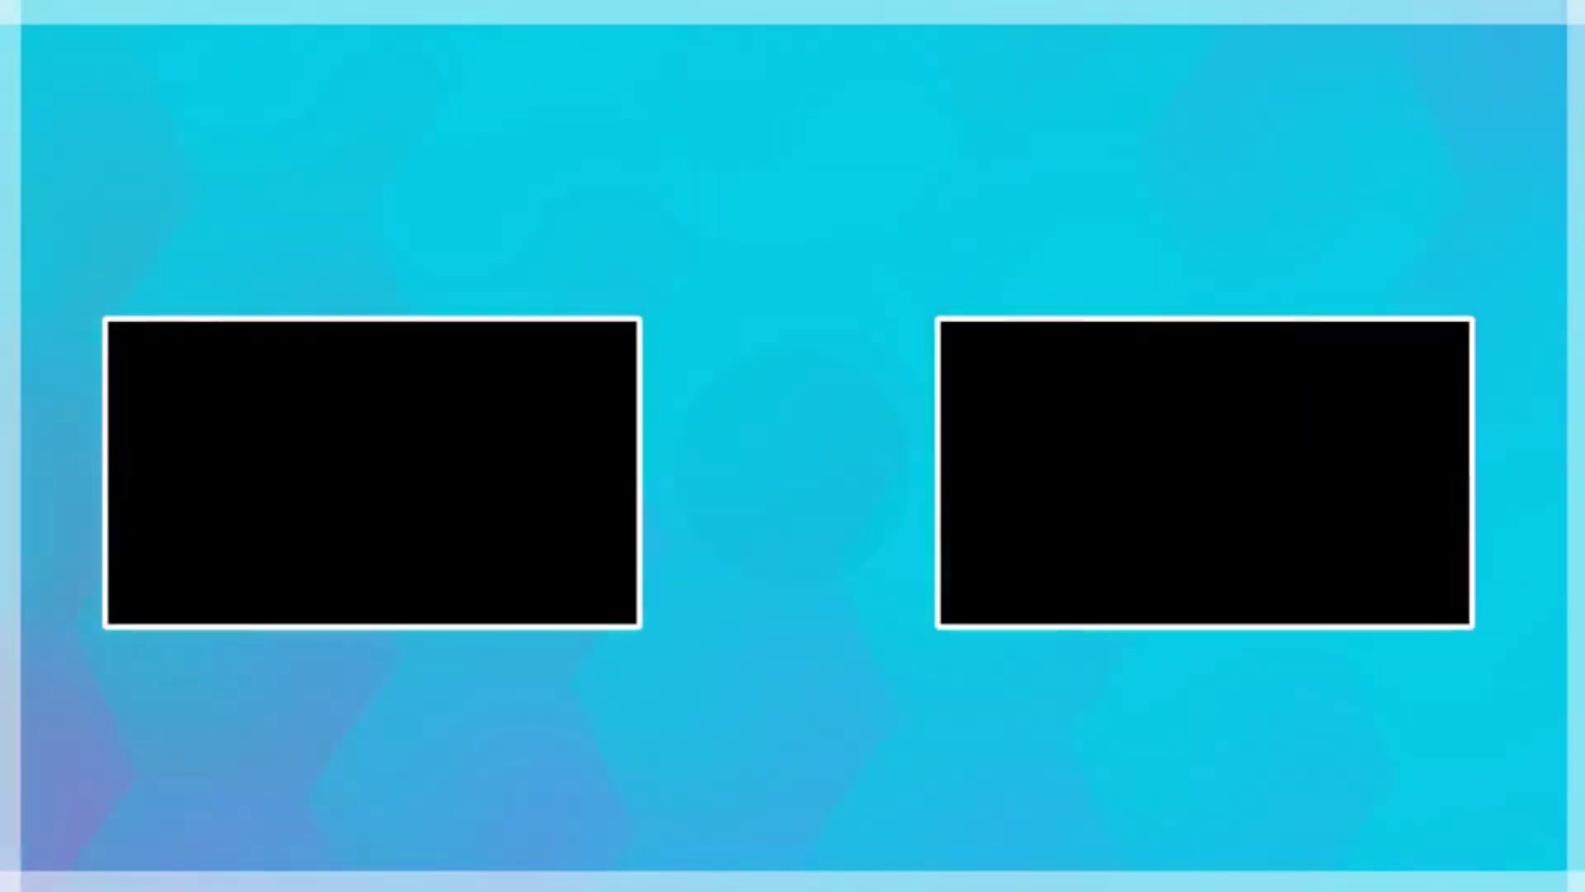